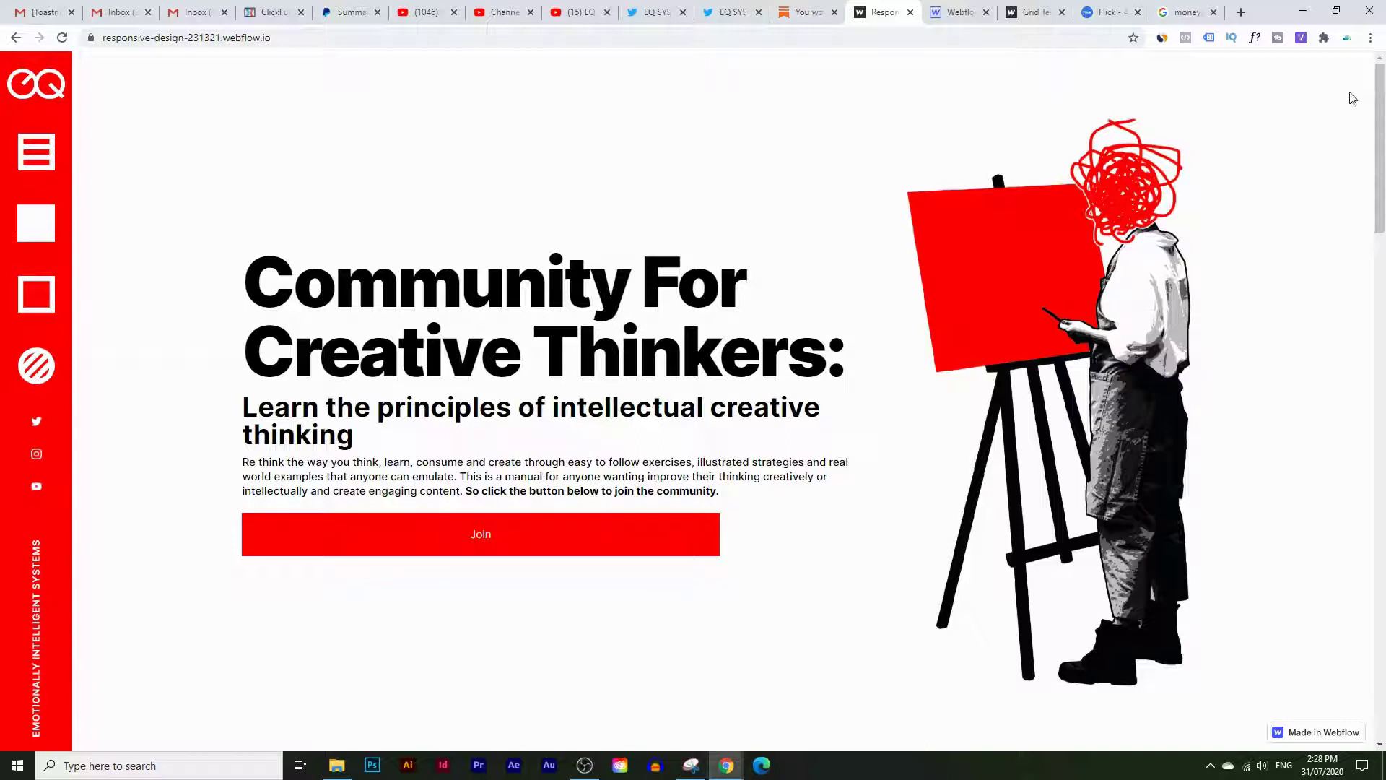
# - Narrow the Chrome window to preview the published site's tablet layout, then restore full width
pyautogui.click(1337, 11)
pyautogui.moveTo(1172, 409); pyautogui.dragTo(942, 393)
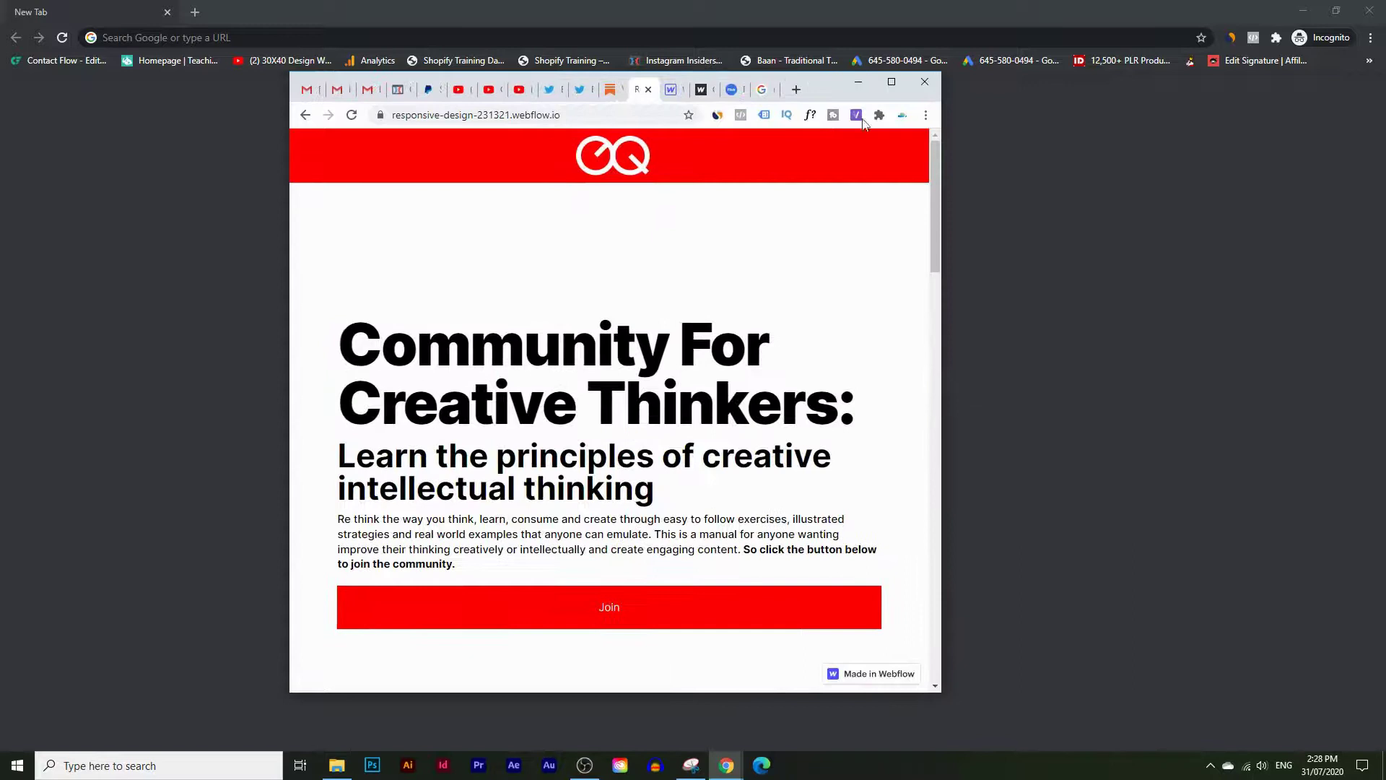
pyautogui.click(892, 82)
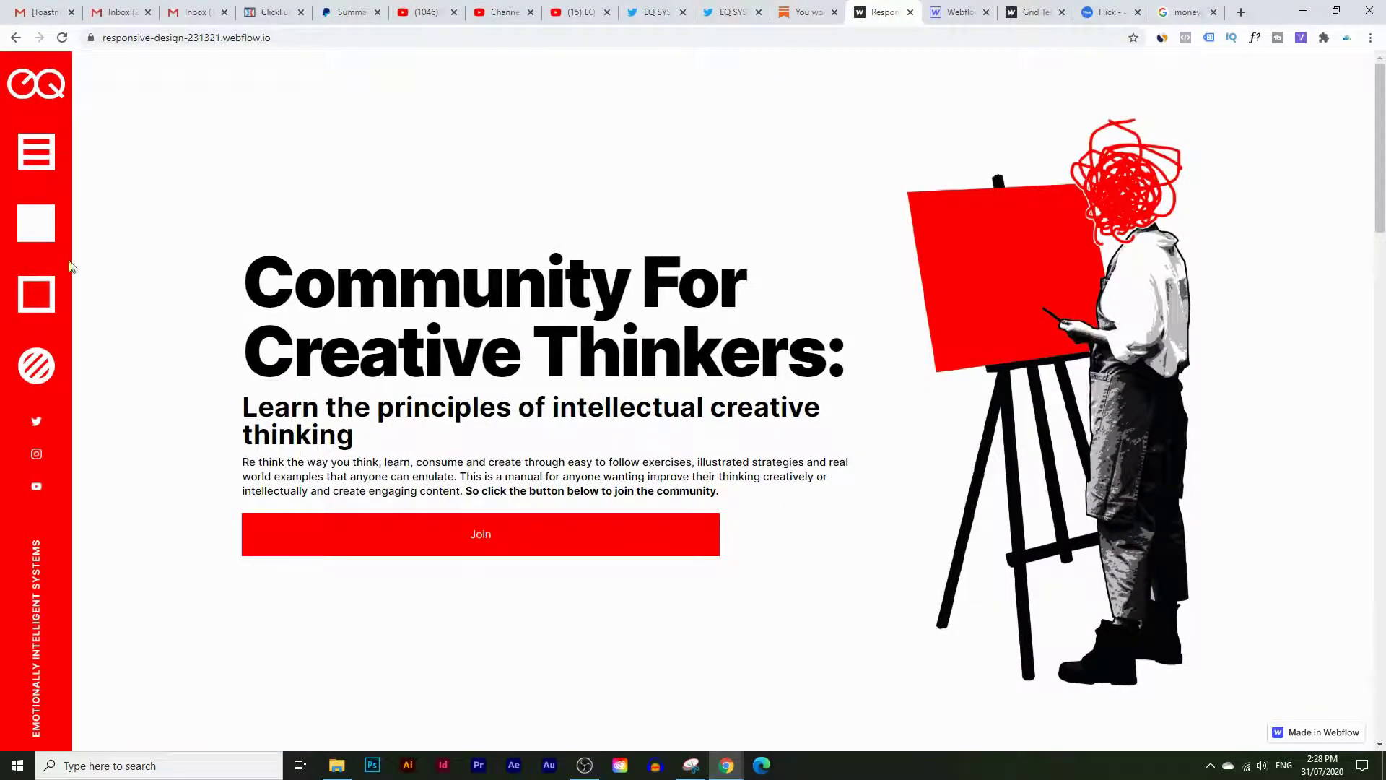
pyautogui.scroll(-3, 161, 321)
pyautogui.scroll(3, 144, 339)
# - Narrow the window again to check the red mobile top menu, then restore full width
pyautogui.click(1337, 10)
pyautogui.moveTo(941, 335); pyautogui.dragTo(916, 318)
pyautogui.click(866, 81)
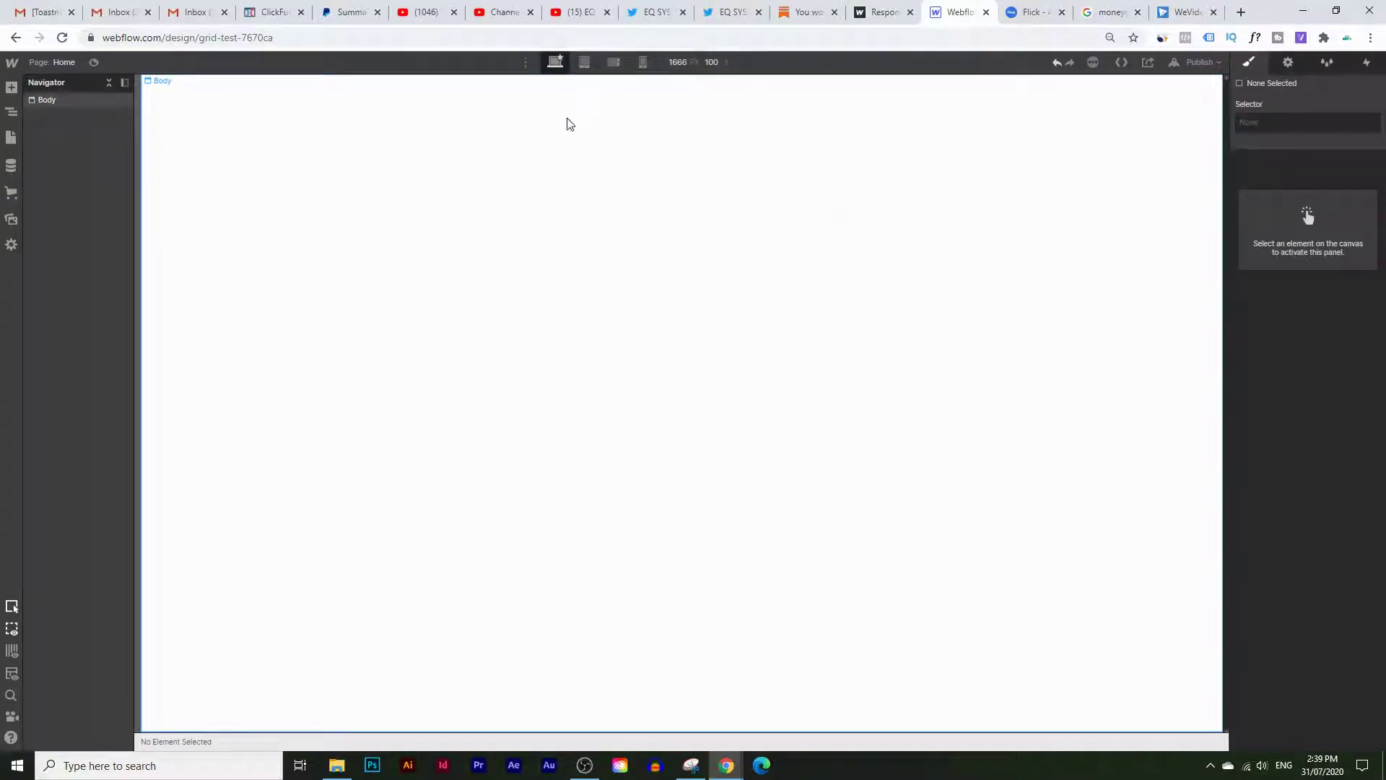
# - Add a Section to the empty page and give it a #e2e2e2 background
pyautogui.click(11, 87)
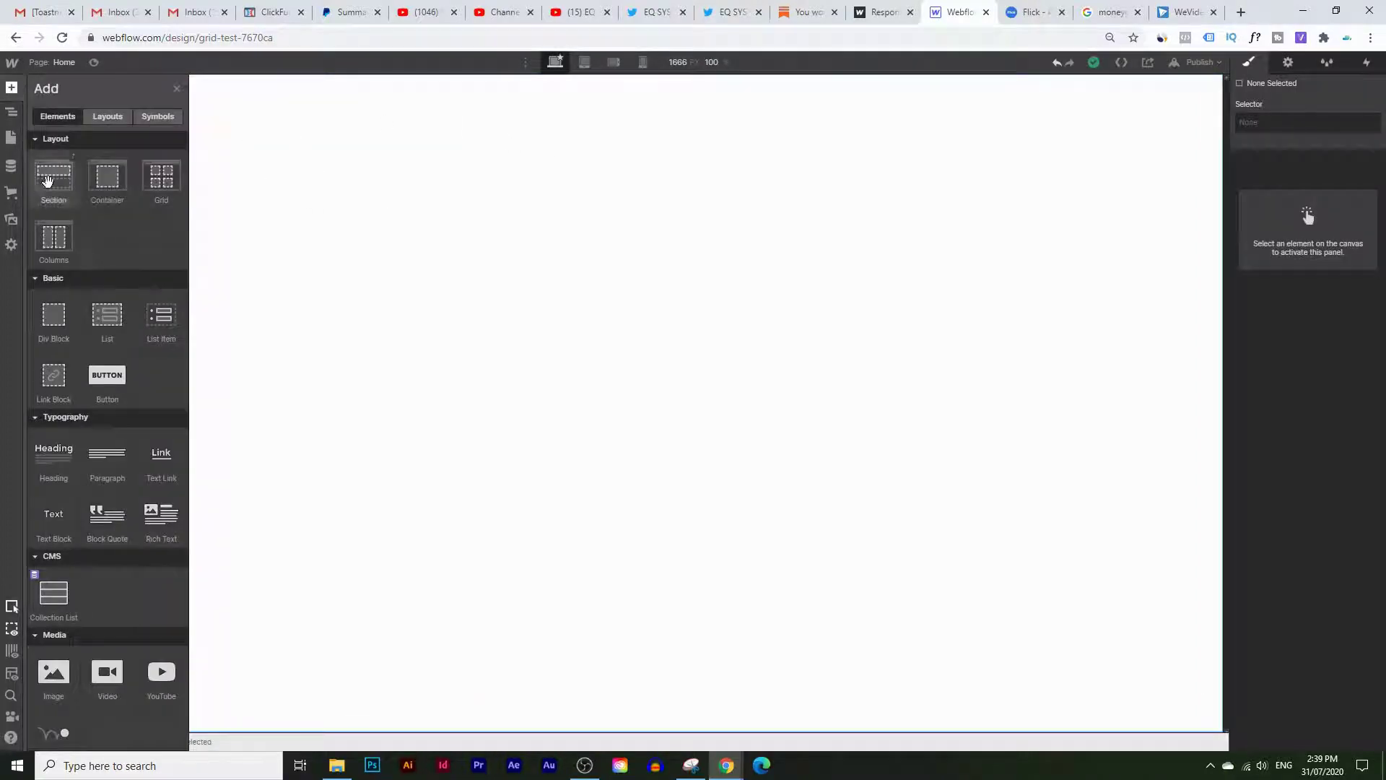
pyautogui.moveTo(56, 179); pyautogui.dragTo(146, 128)
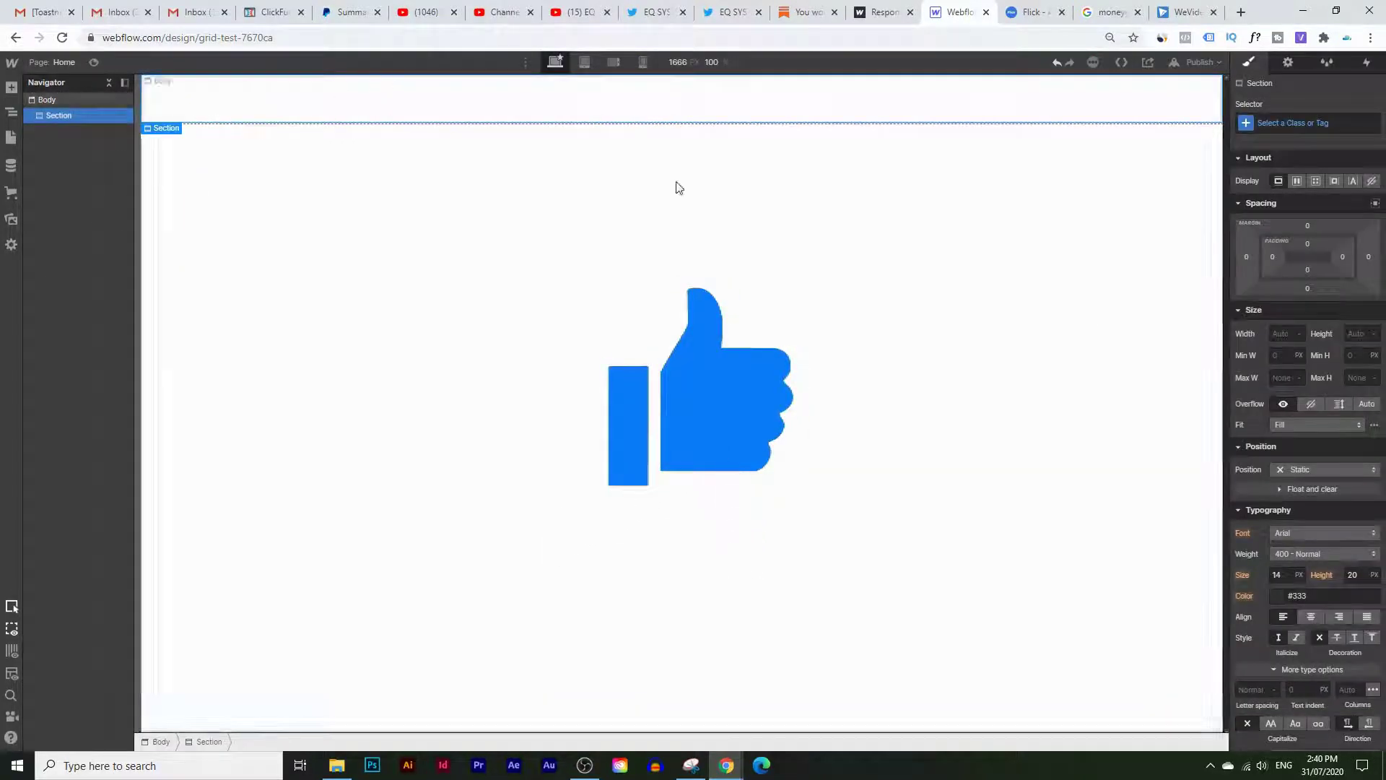
pyautogui.scroll(-3, 1318, 536)
pyautogui.click(1278, 588)
pyautogui.moveTo(1263, 424); pyautogui.dragTo(1222, 390)
pyautogui.click(1037, 180)
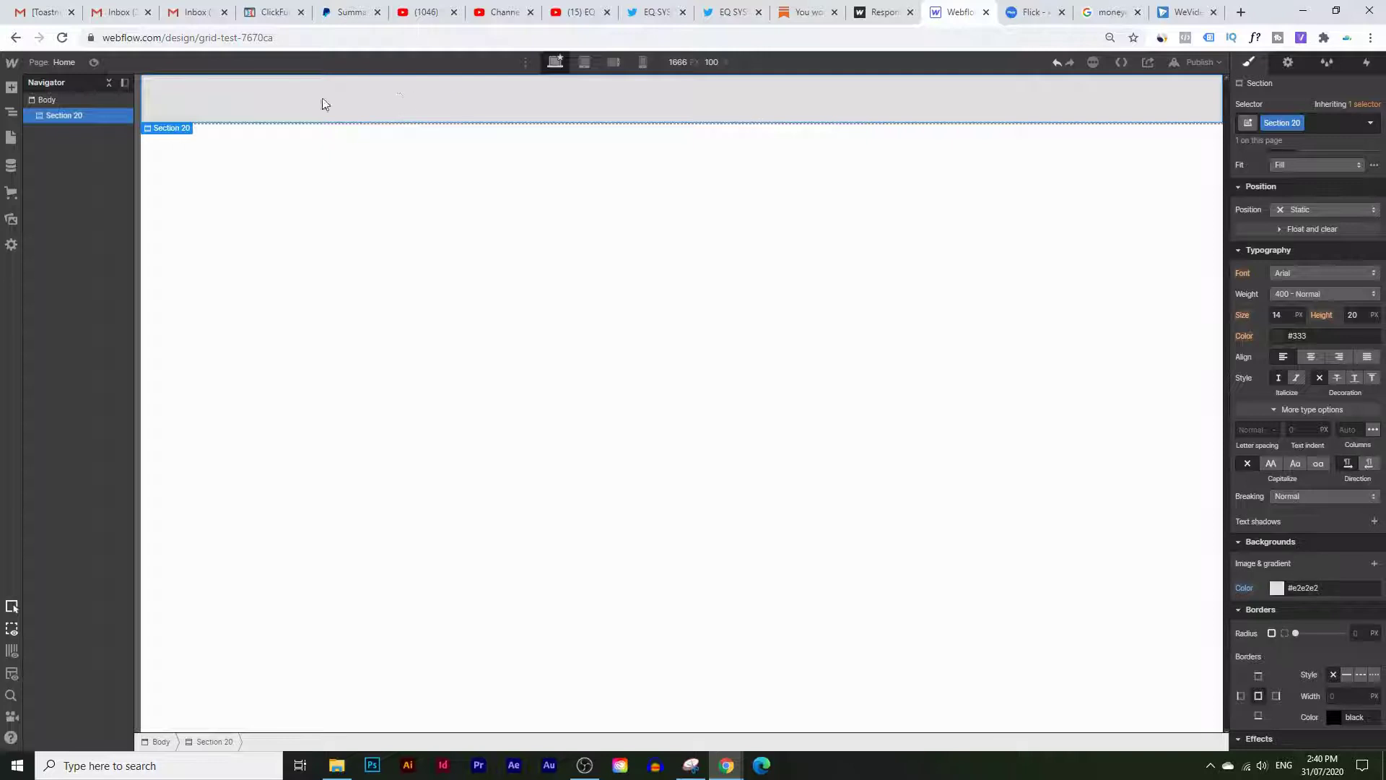
# - Set the section's minimum height to 100vh
pyautogui.scroll(4, 1305, 389)
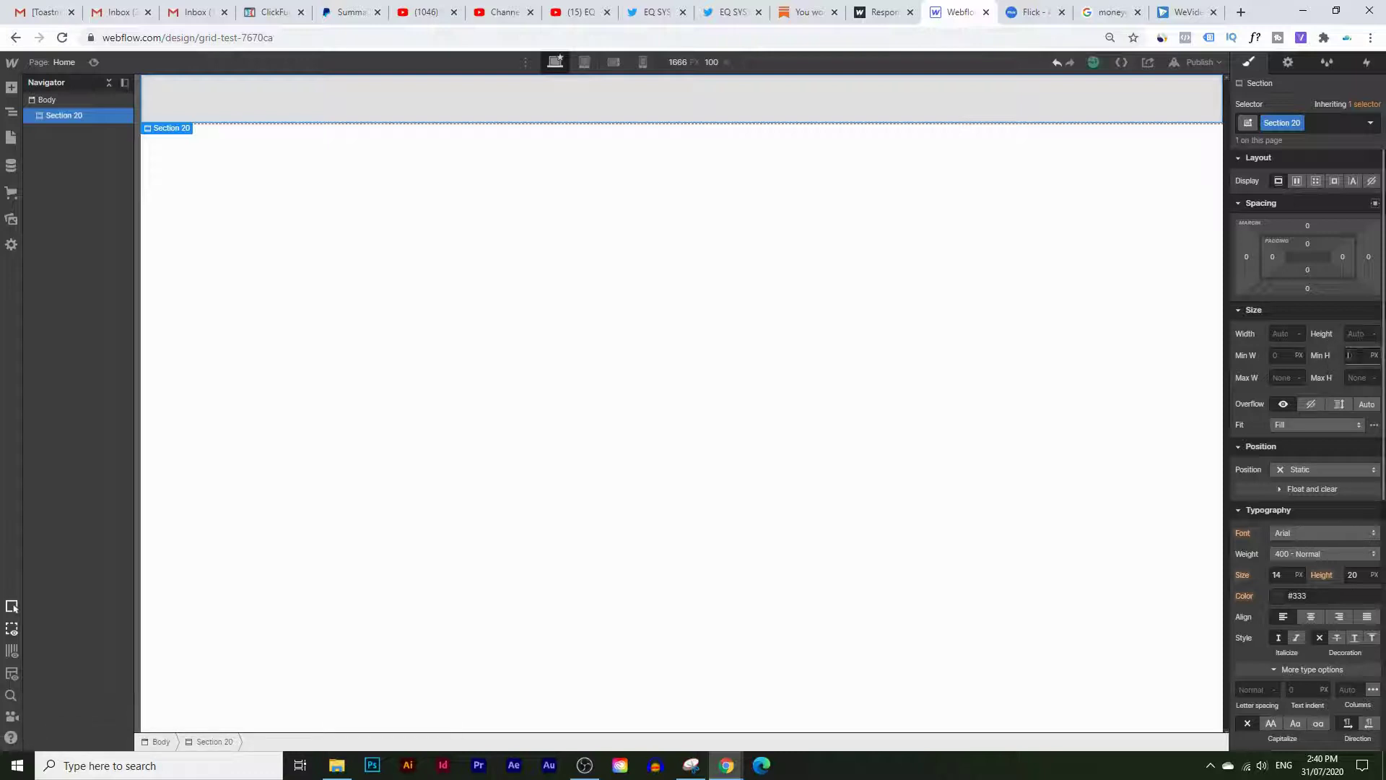
pyautogui.write('100vh')
pyautogui.press('Return')
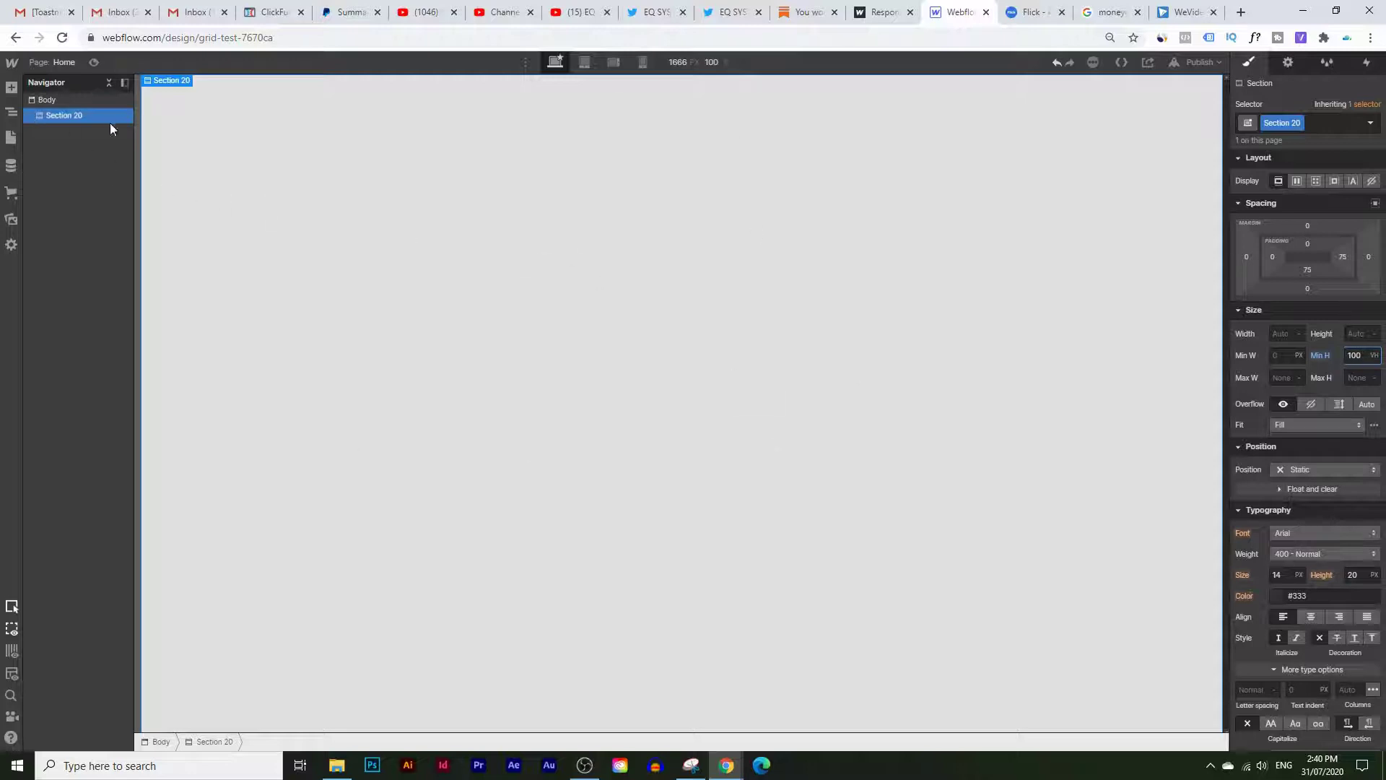
# - Add another Section below Section 20 and give it a #a6a6a6 background
pyautogui.click(10, 87)
pyautogui.moveTo(50, 193); pyautogui.dragTo(75, 117)
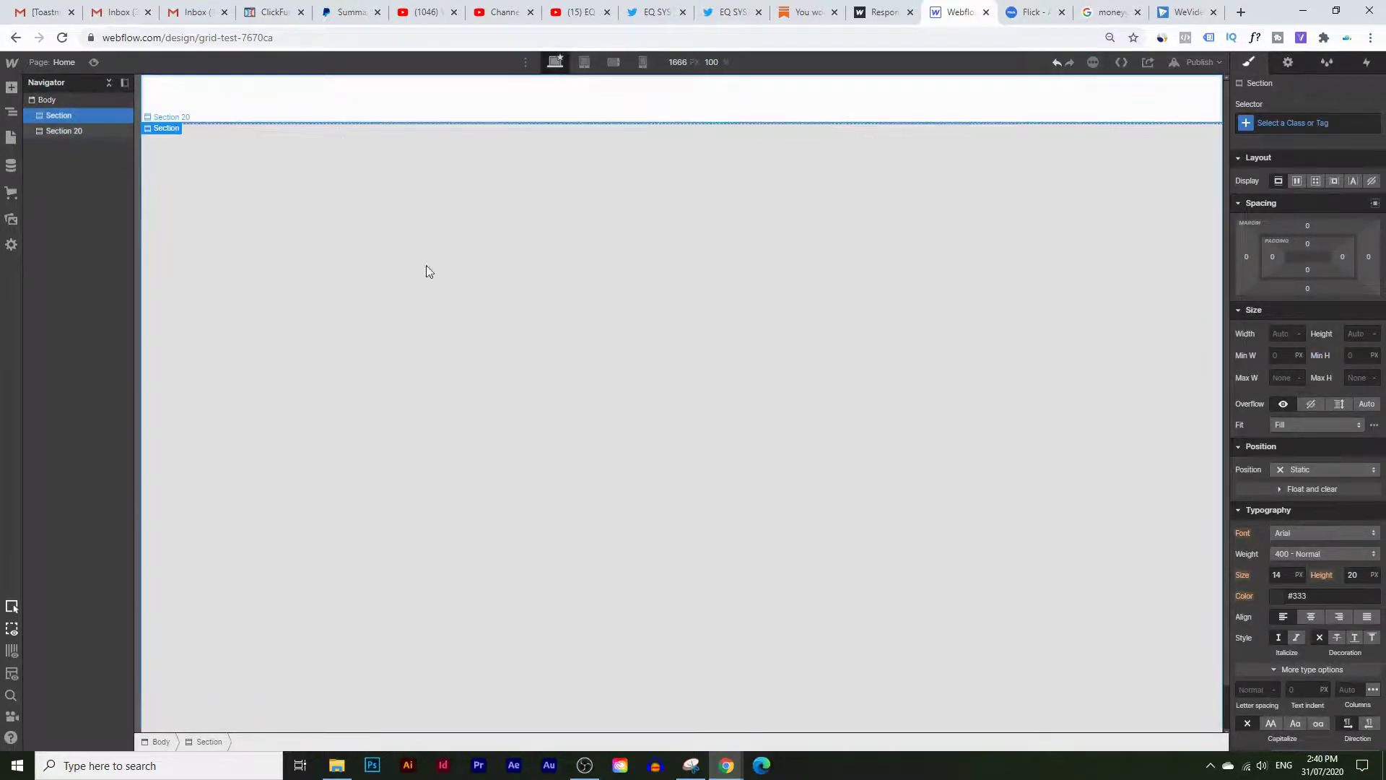
pyautogui.moveTo(92, 118); pyautogui.dragTo(76, 134)
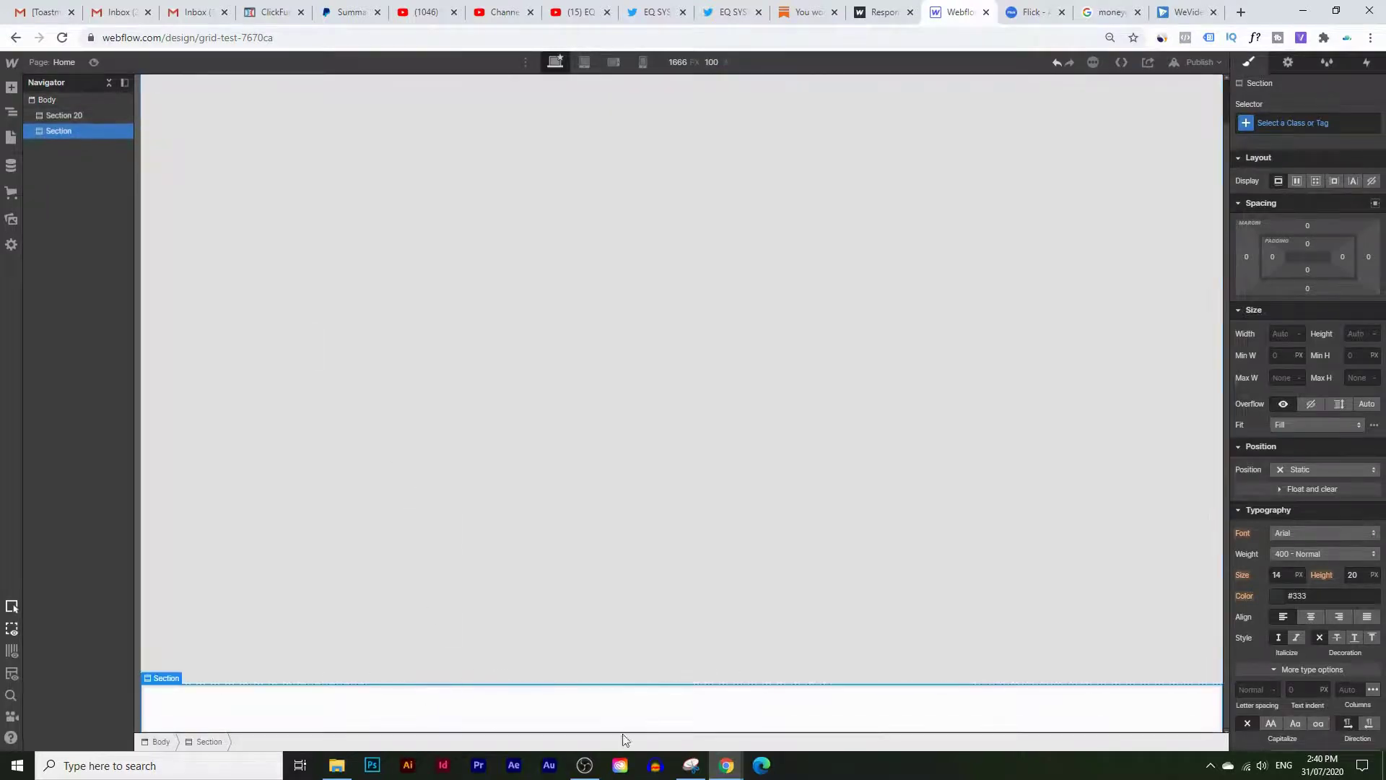
pyautogui.scroll(-4, 1323, 608)
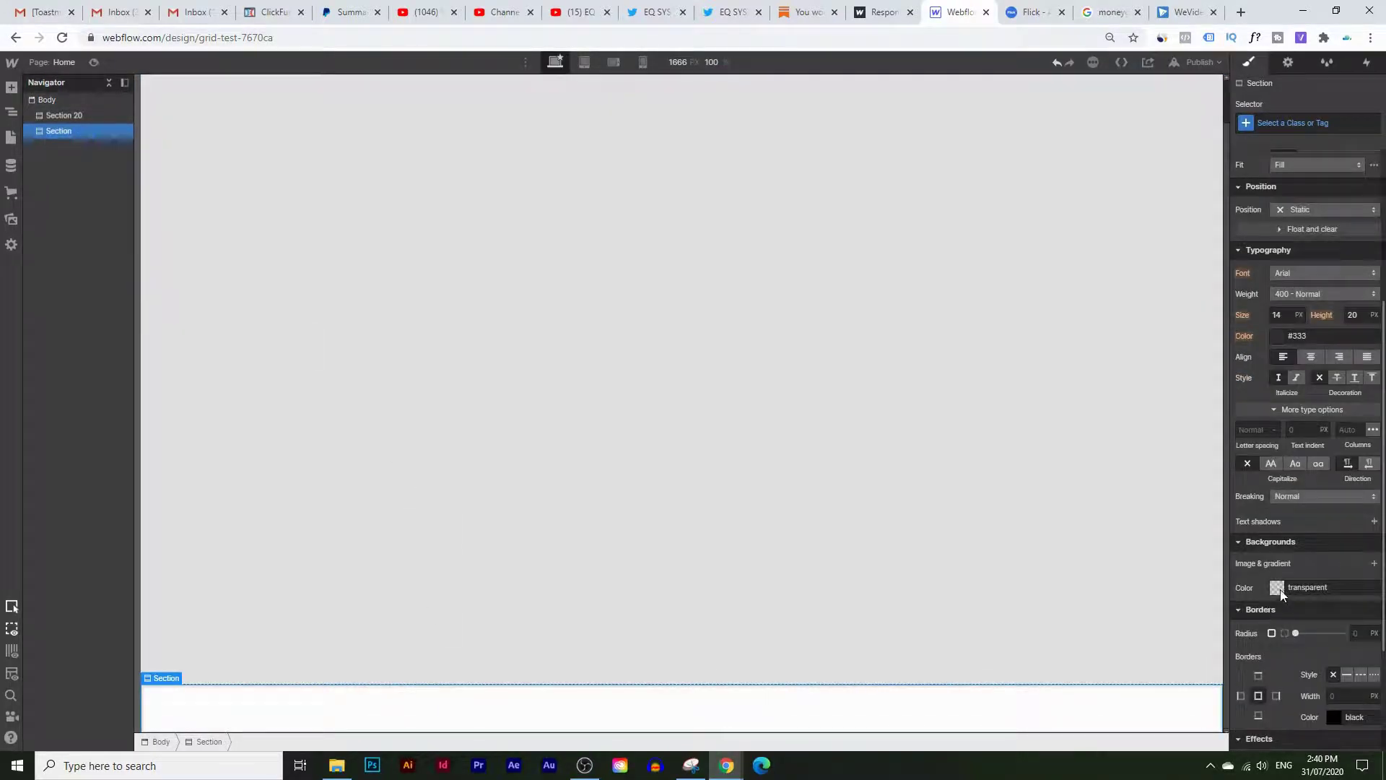
pyautogui.click(1277, 588)
pyautogui.moveTo(1244, 442); pyautogui.dragTo(1227, 413)
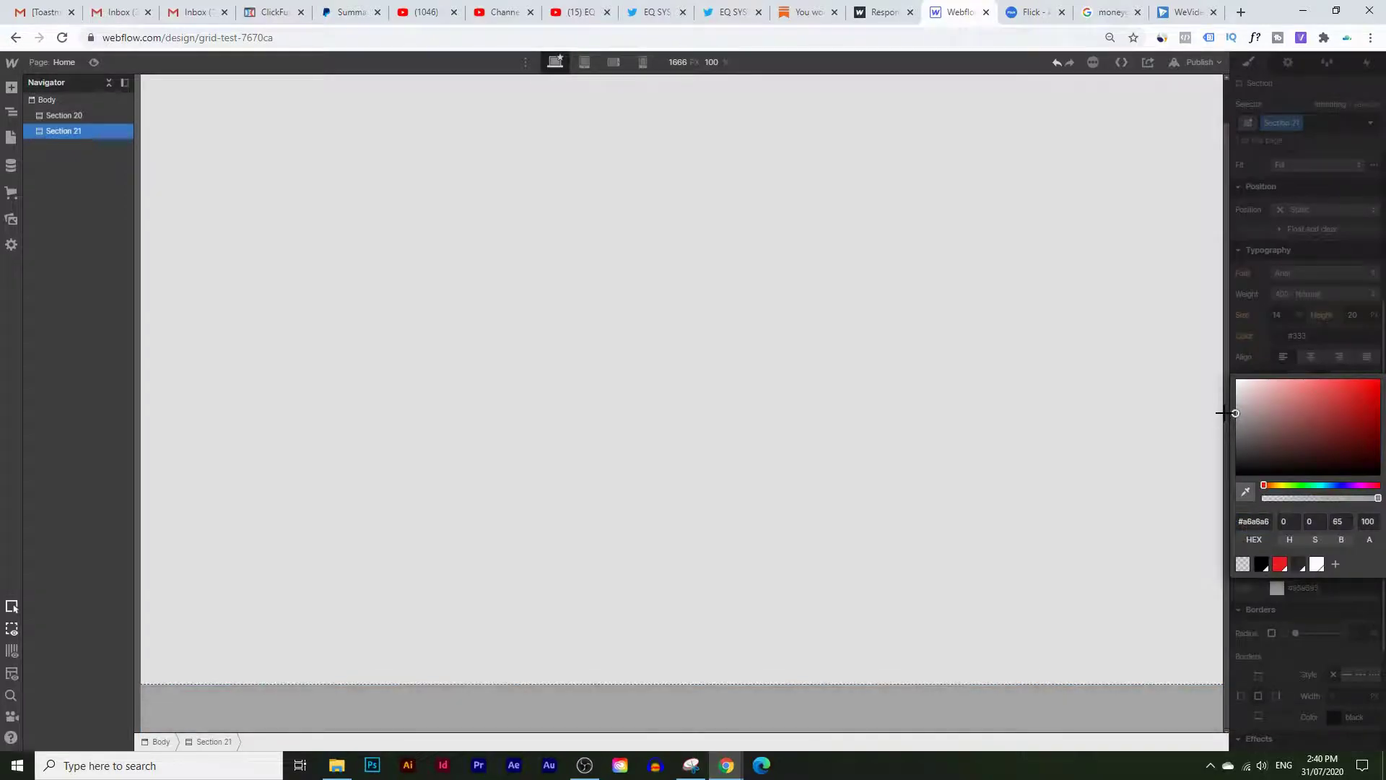
pyautogui.click(1048, 437)
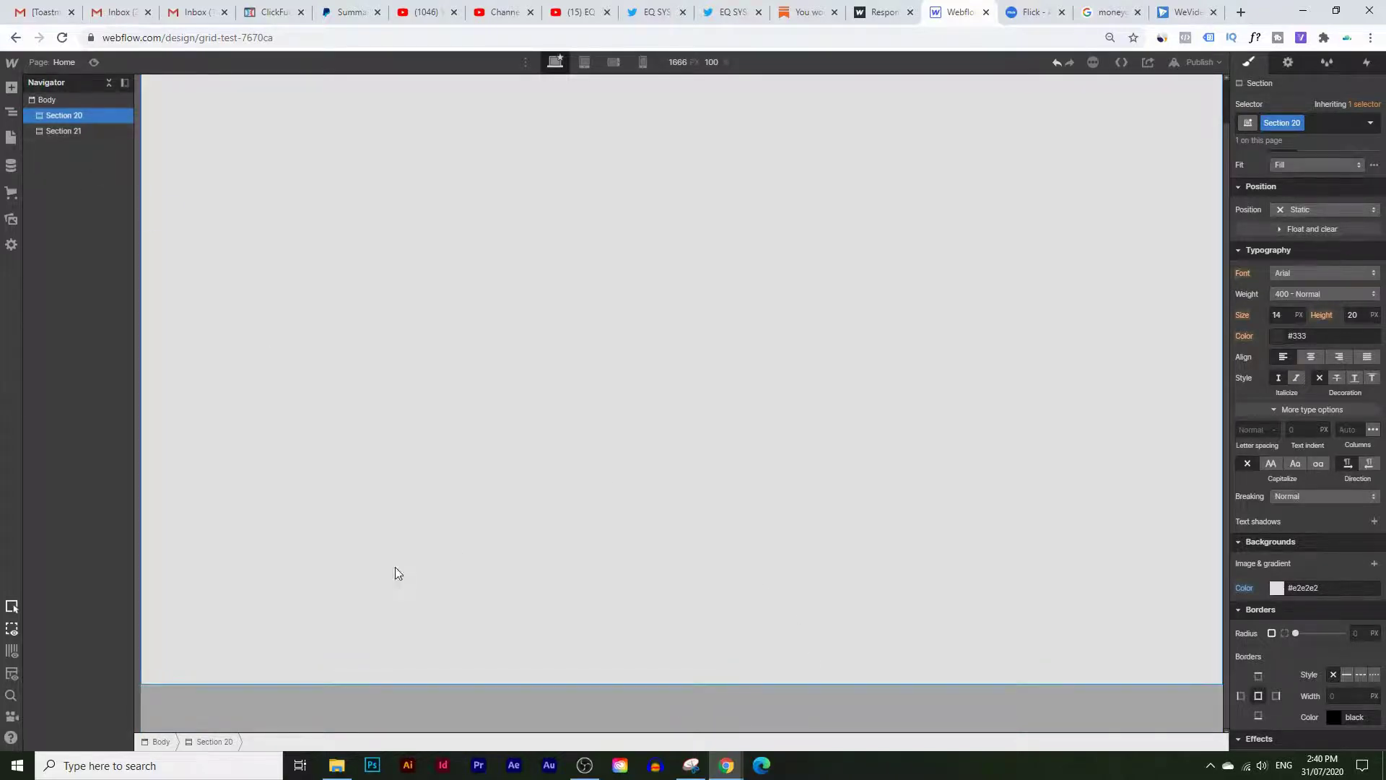
# - Set Section 21's minimum height to 100vh, then switch to the published site for comparison
pyautogui.click(349, 708)
pyautogui.scroll(4, 1337, 348)
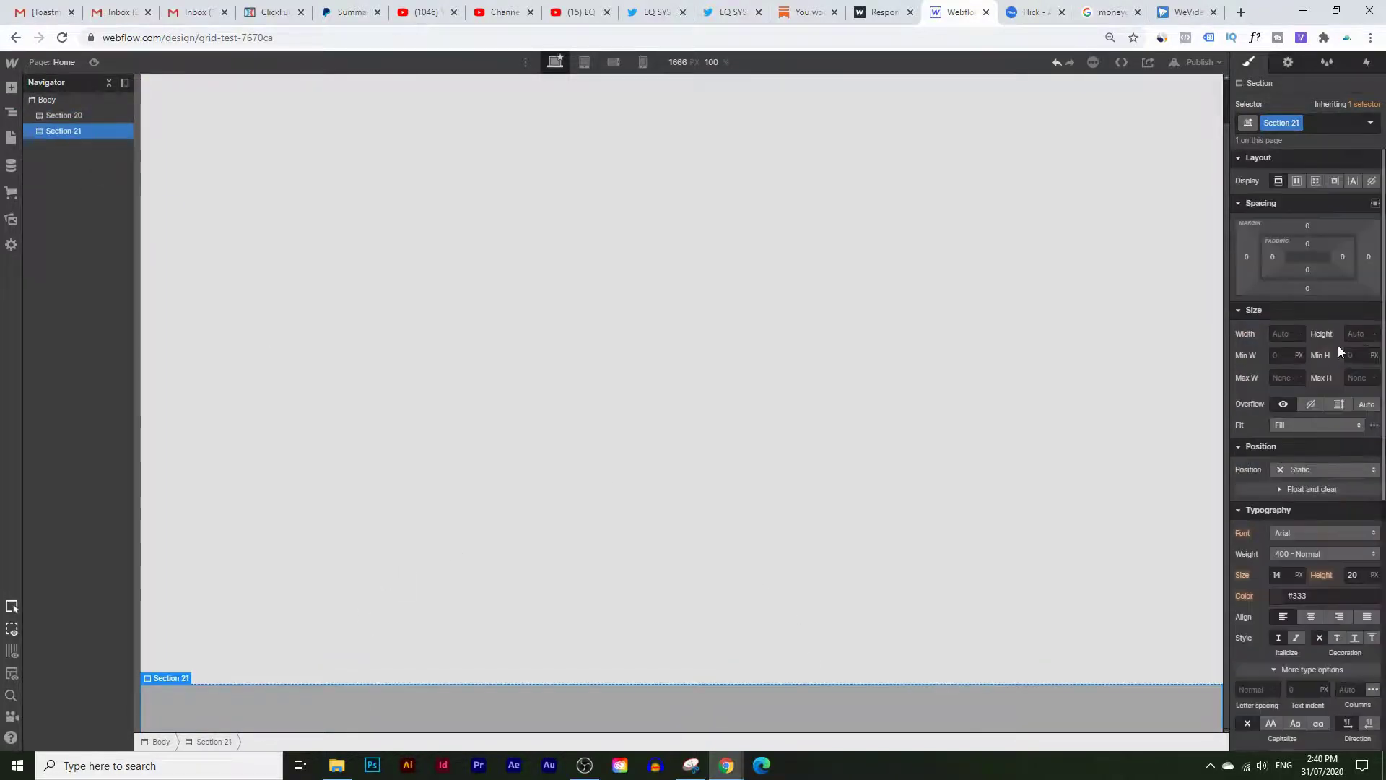
pyautogui.click(1363, 354)
pyautogui.write('100vh')
pyautogui.press('Return')
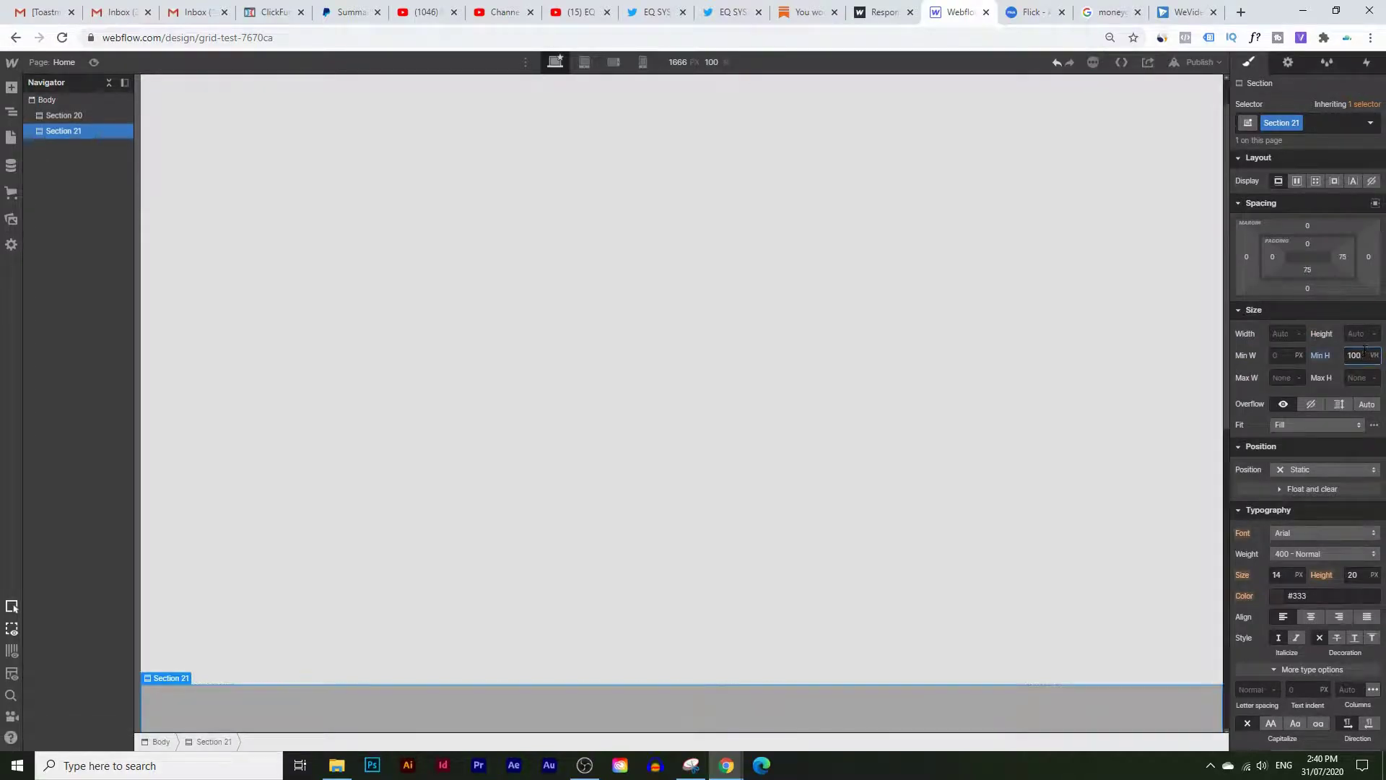
pyautogui.scroll(-5, 830, 354)
pyautogui.scroll(3, 599, 224)
pyautogui.scroll(-2, 549, 173)
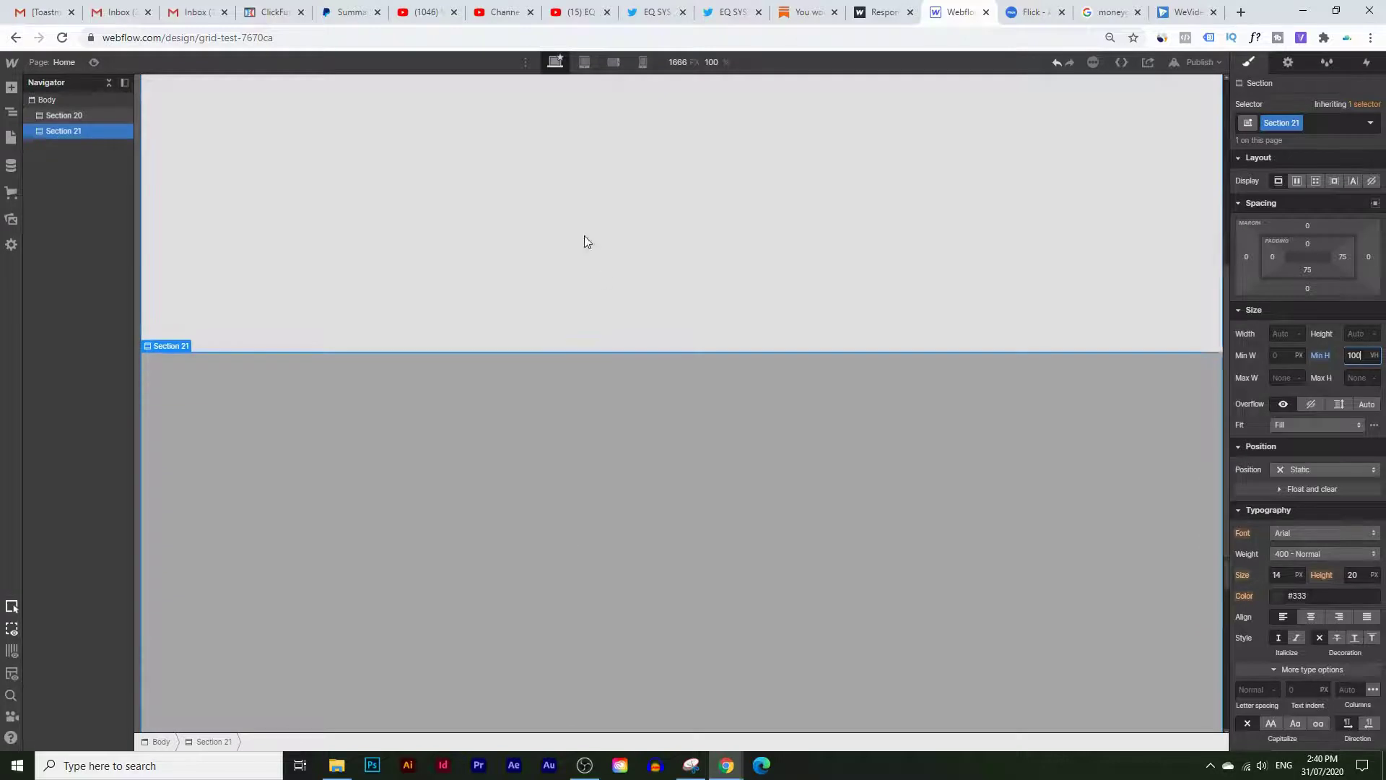
pyautogui.scroll(4, 570, 325)
pyautogui.scroll(2, 320, 337)
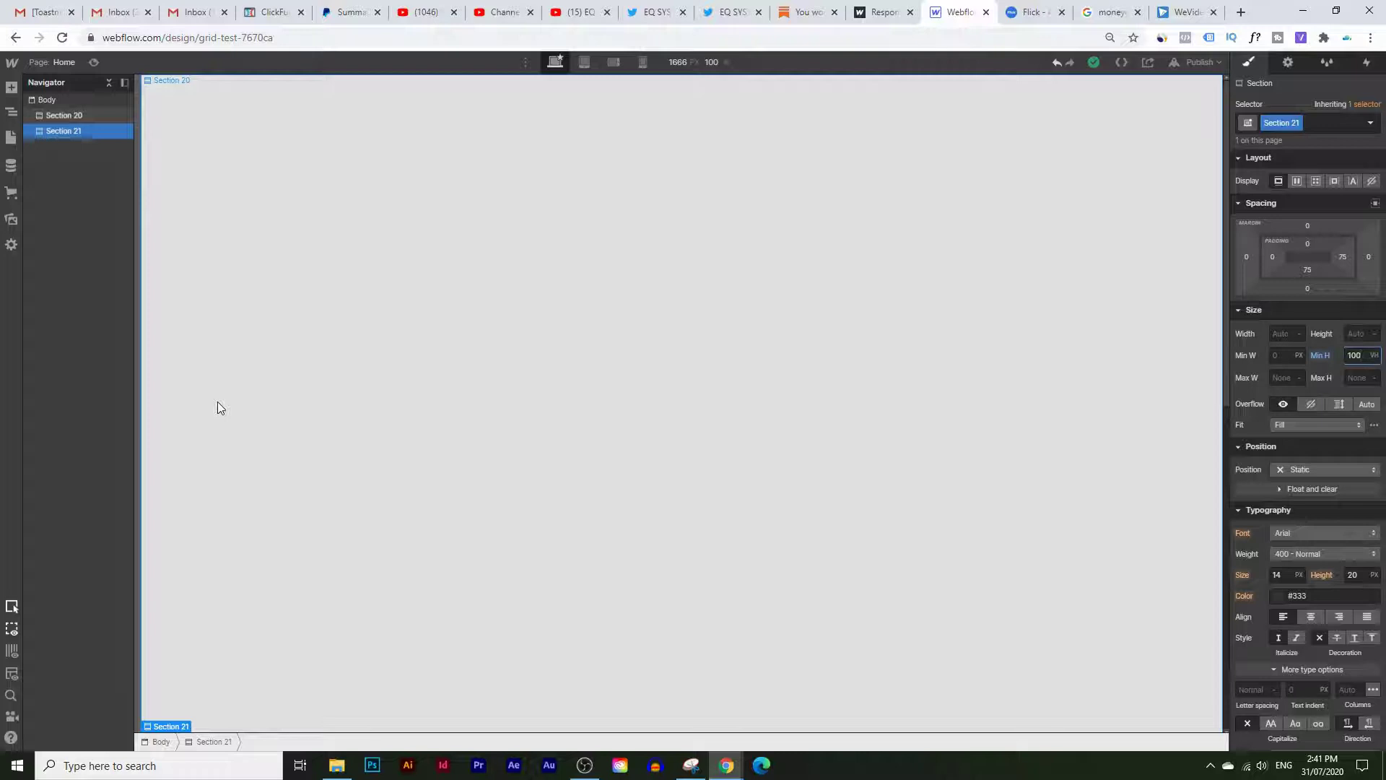
pyautogui.hotkey('ctrl', 'shift', 'Tab')
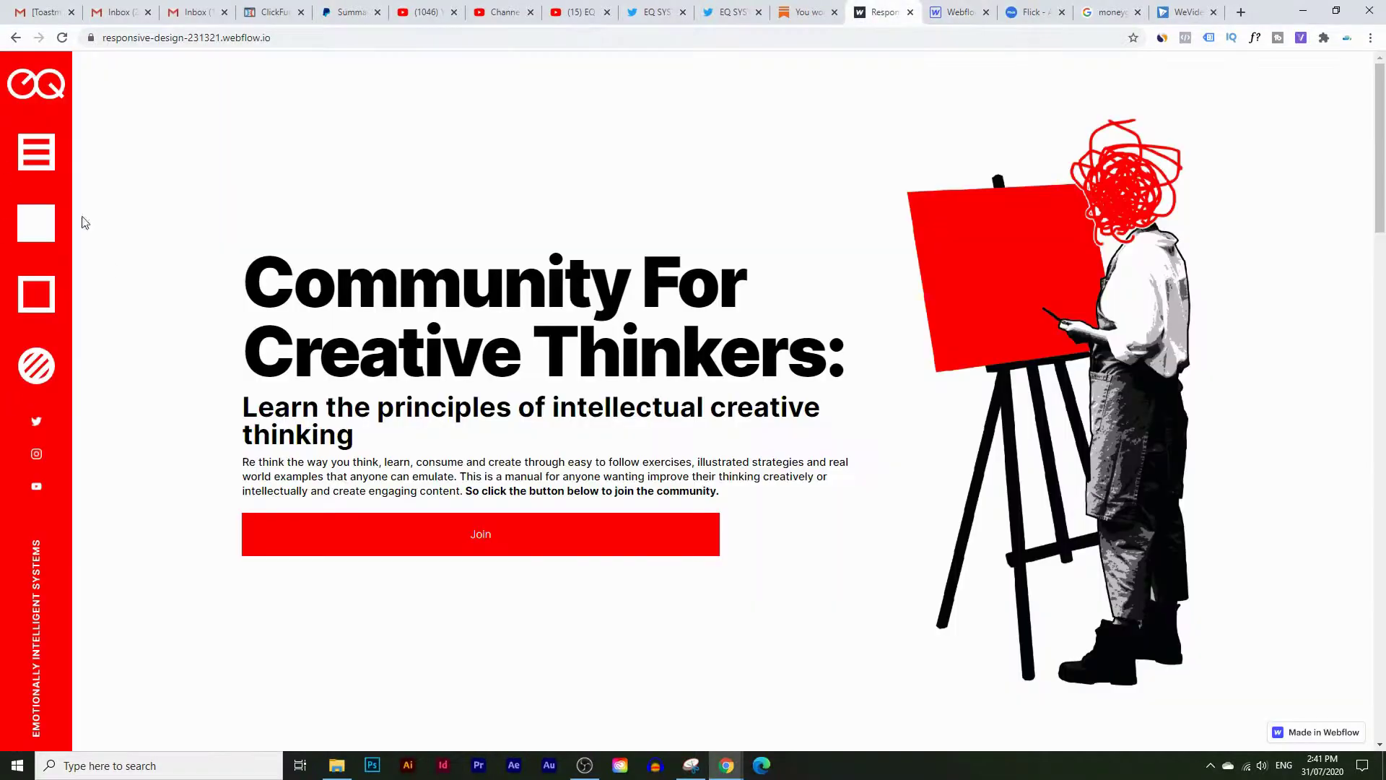
# - Back in the Designer, drop a Div Block inside Section 20
pyautogui.click(957, 25)
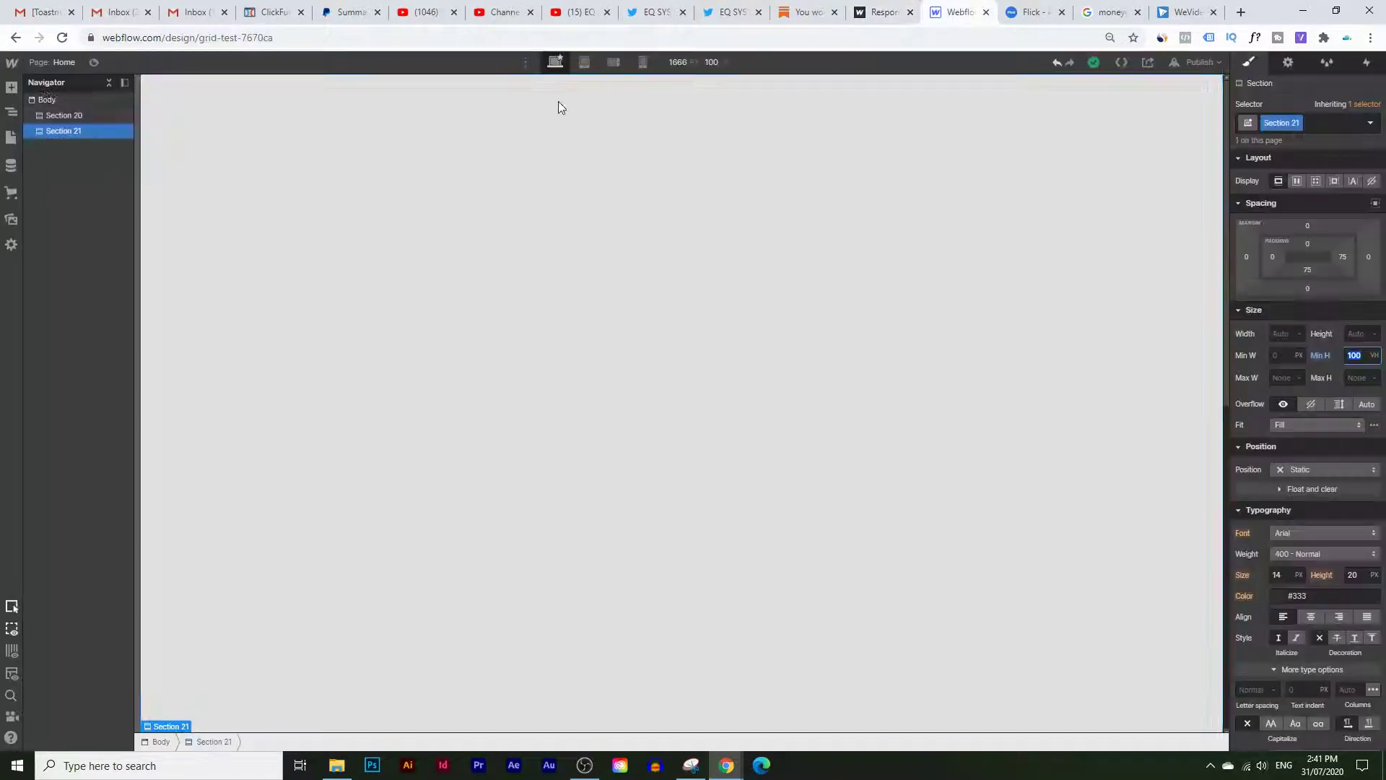
pyautogui.click(11, 87)
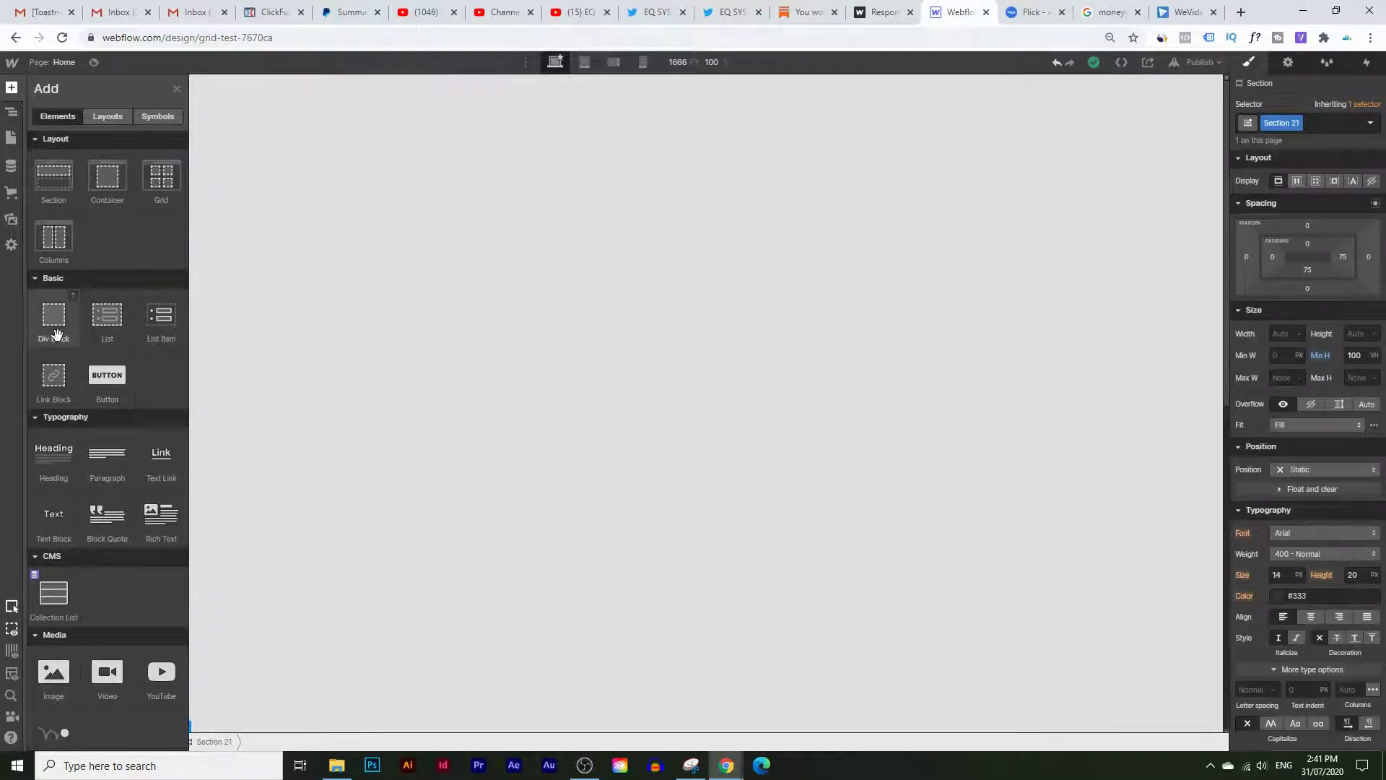
pyautogui.moveTo(52, 318); pyautogui.dragTo(75, 128)
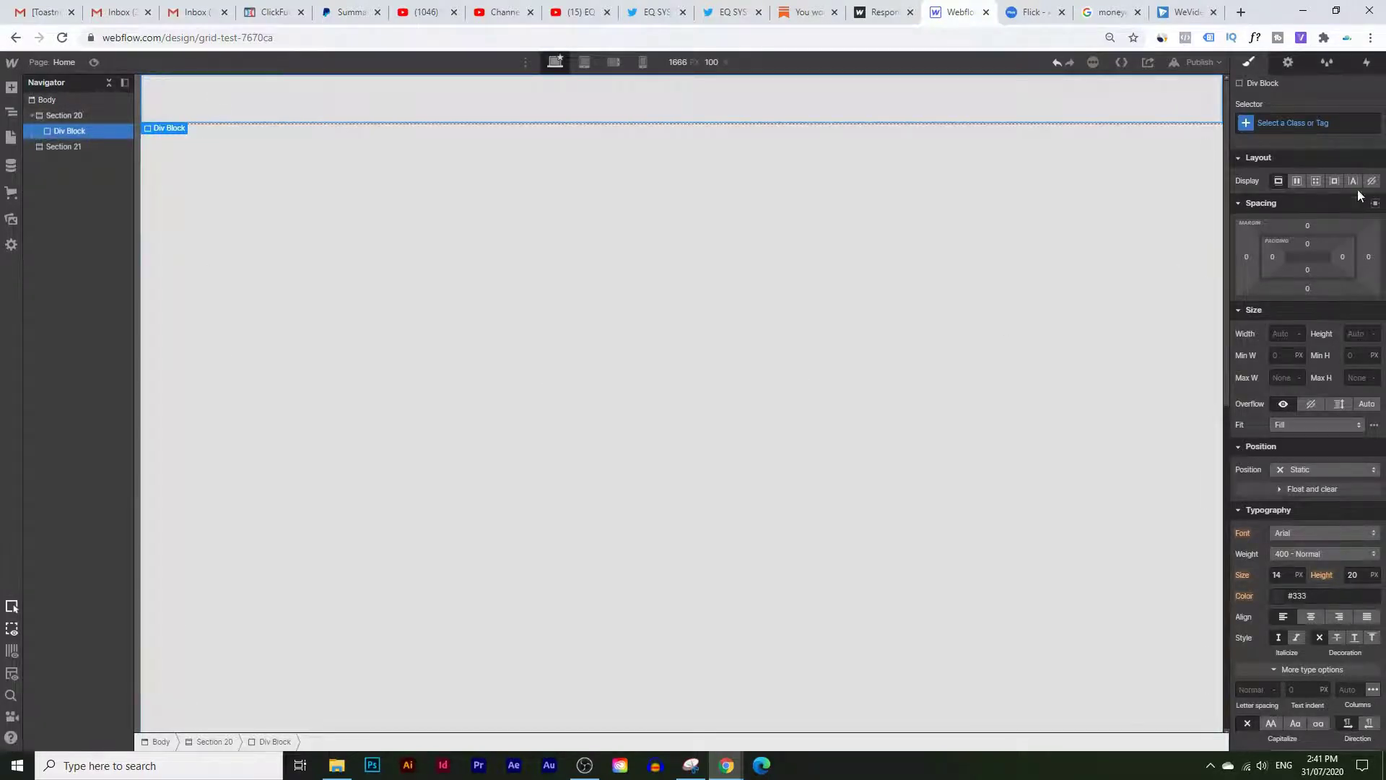
# - Set Section 20's display to Flex and select its Div Block
pyautogui.click(61, 115)
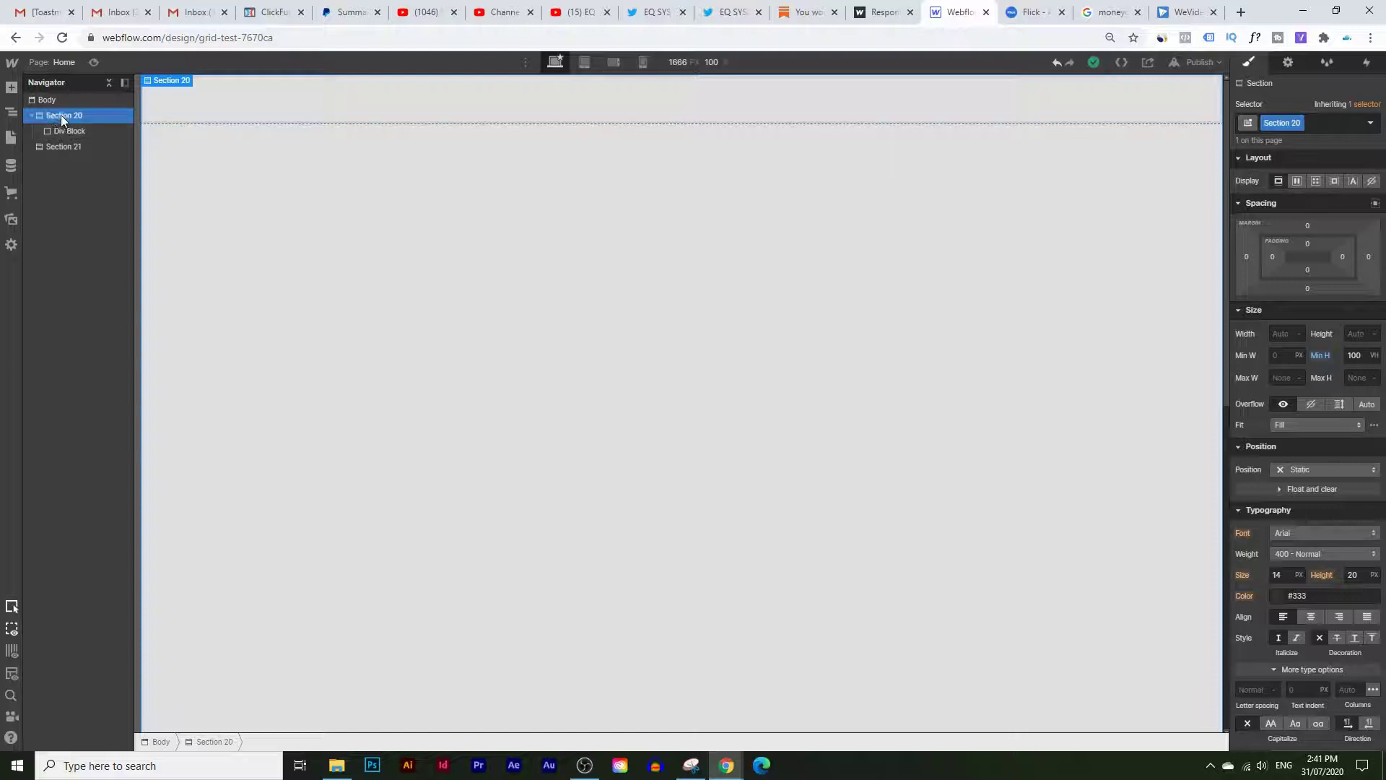
pyautogui.click(1298, 181)
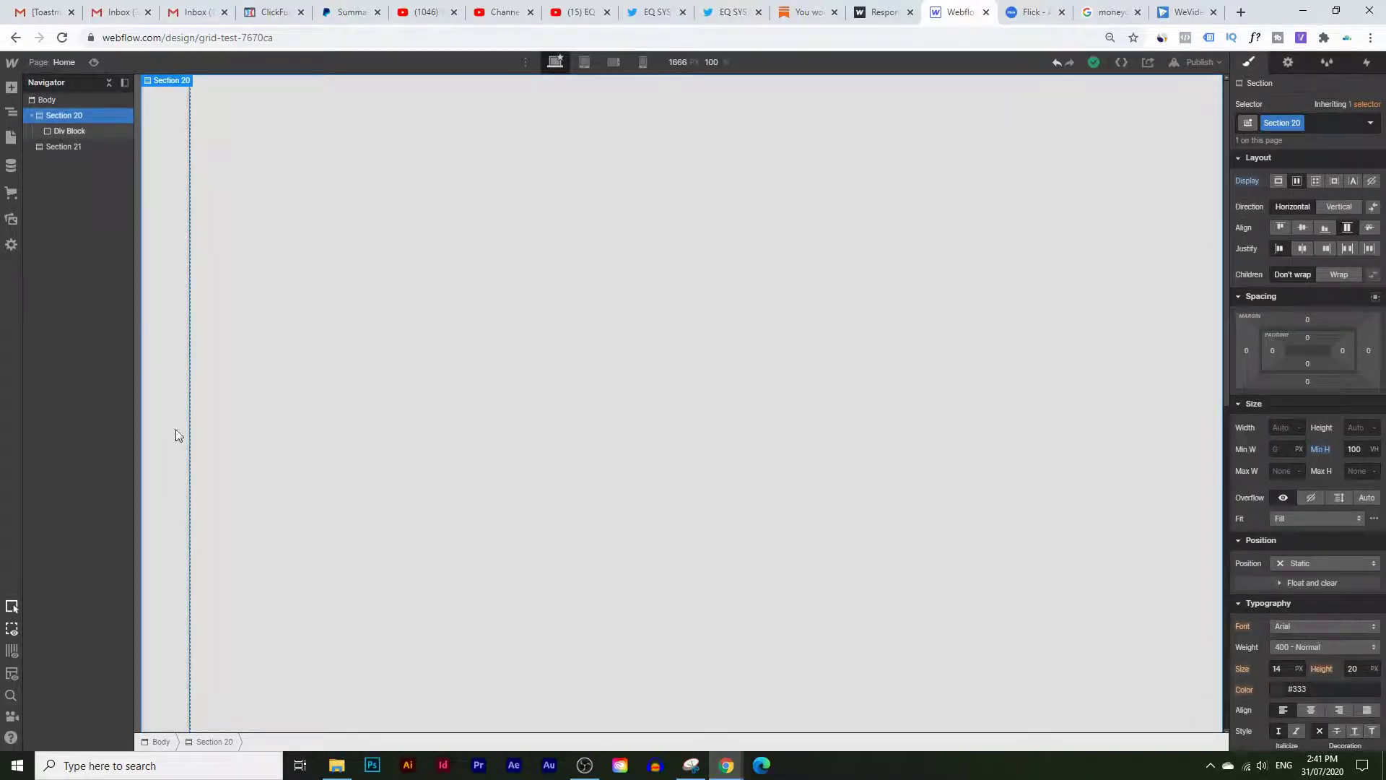
pyautogui.click(66, 130)
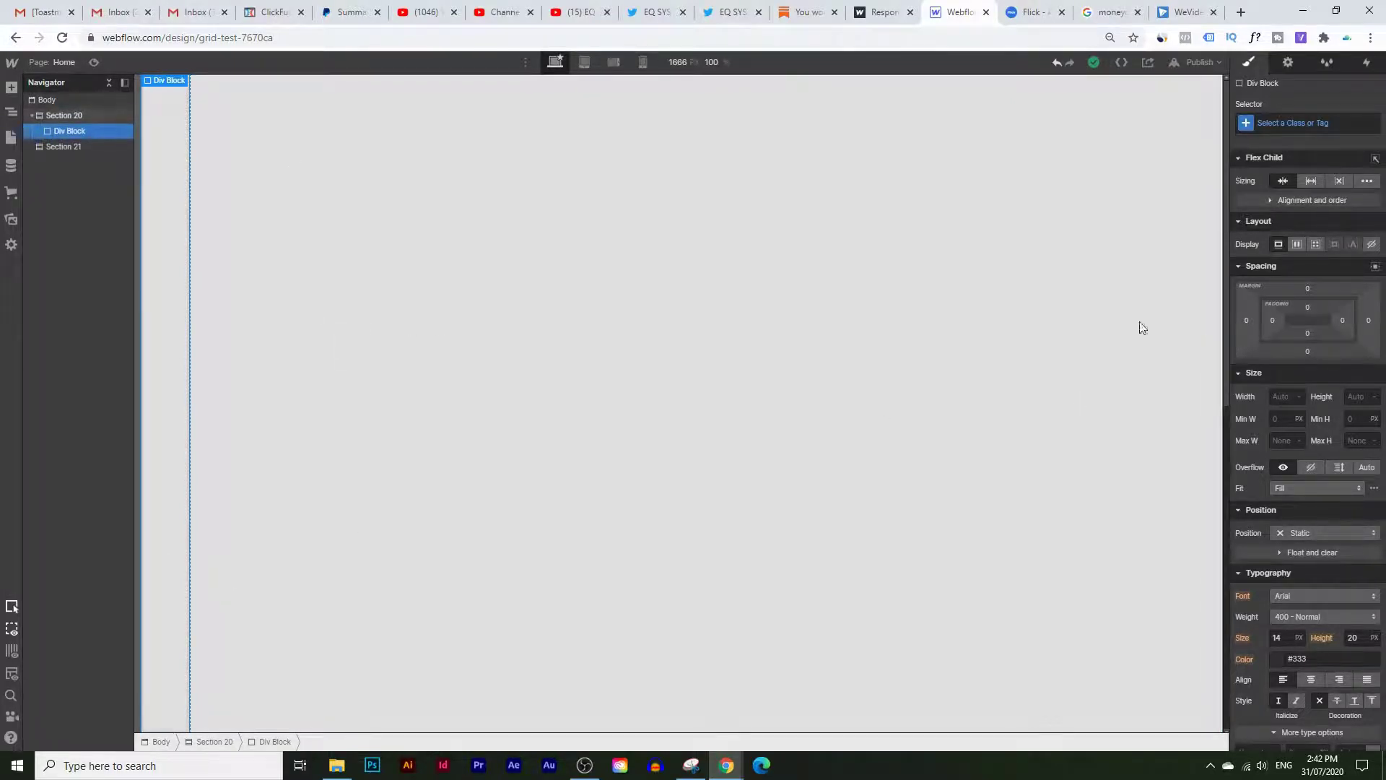
# - Set Div Block 38's width to 100px and its text colour to #b5b5b5
pyautogui.click(1285, 394)
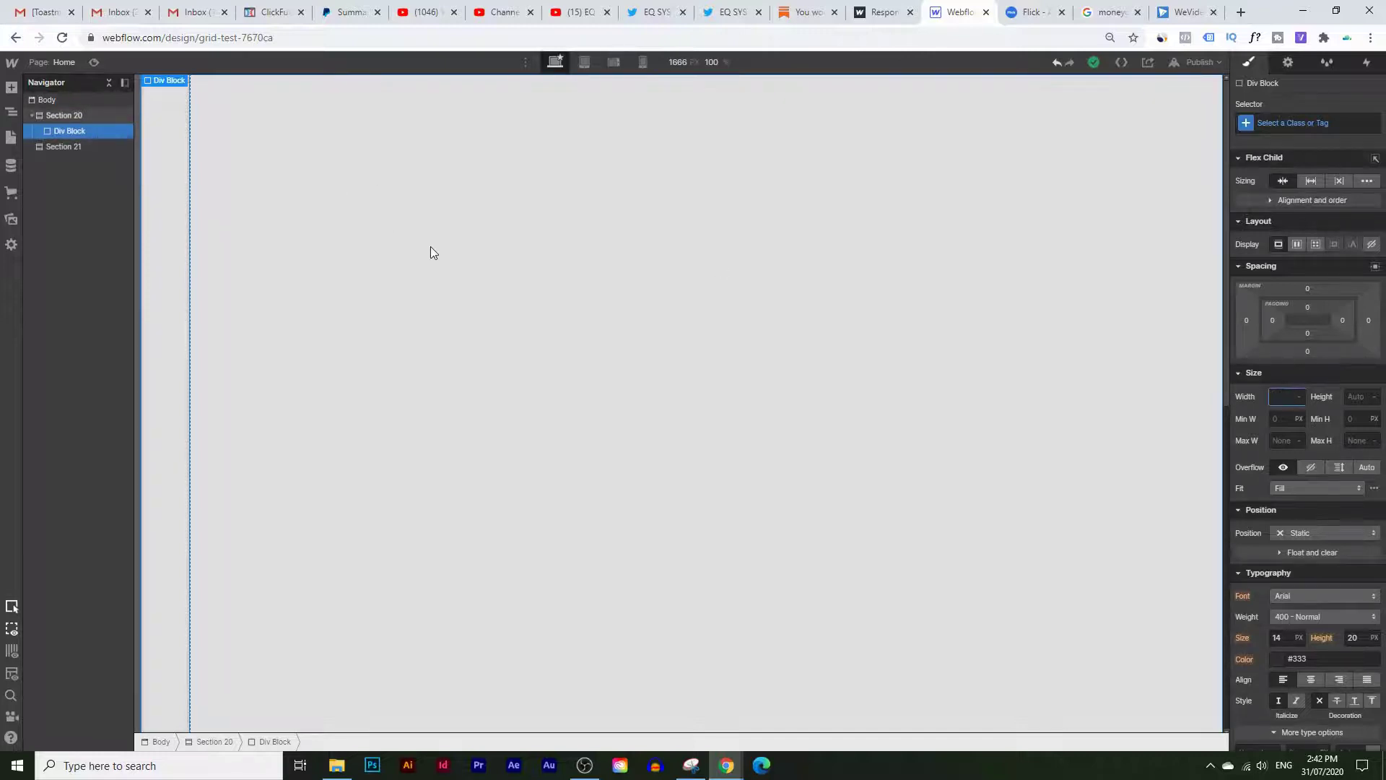
pyautogui.write('100px')
pyautogui.press('Return')
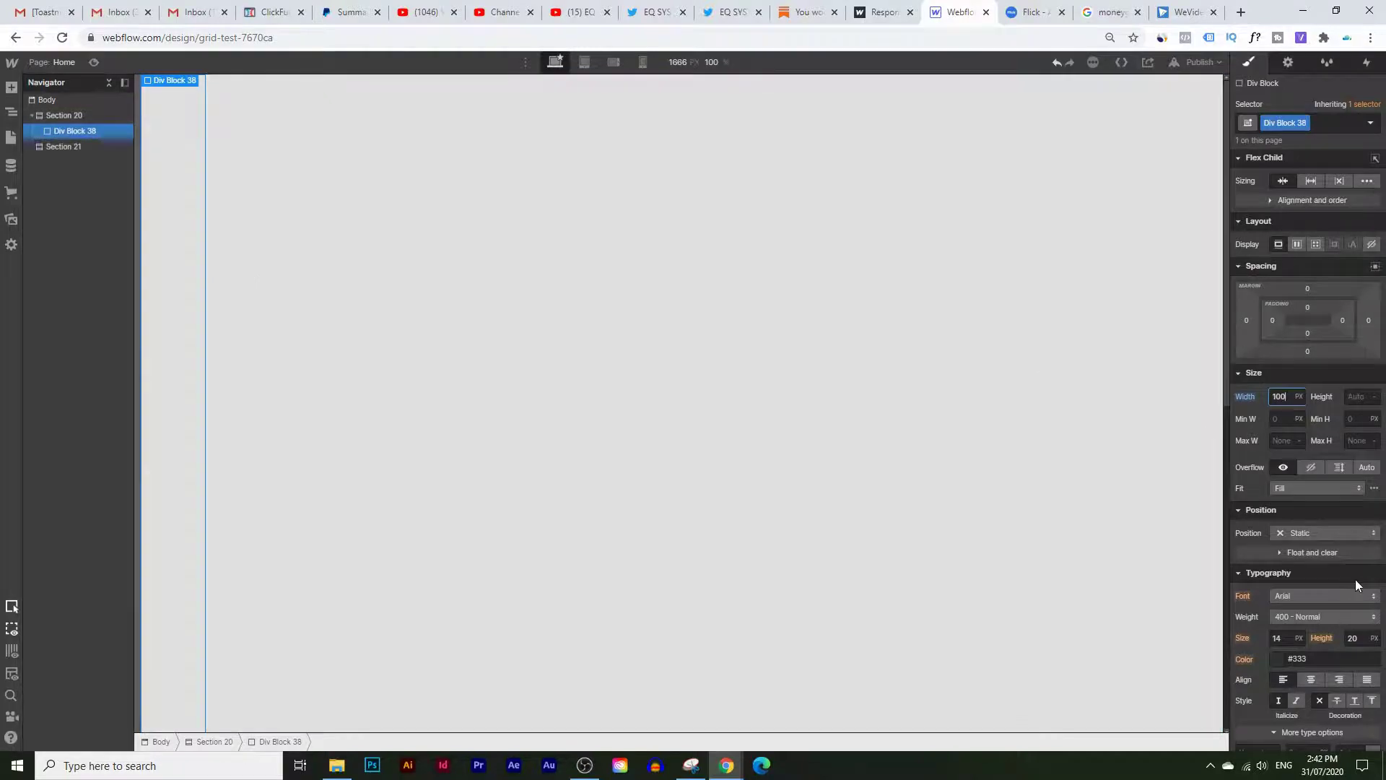
pyautogui.scroll(-2, 1355, 580)
pyautogui.click(1280, 532)
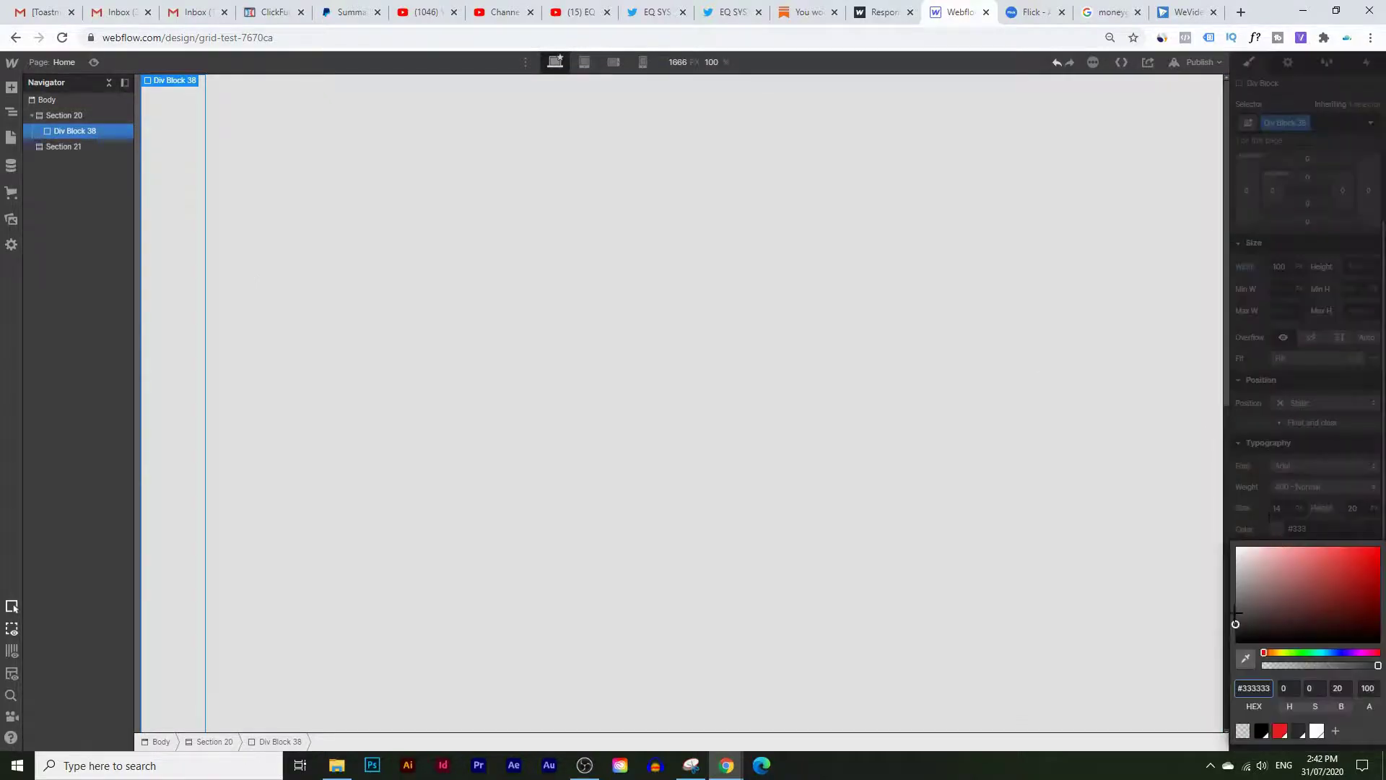
pyautogui.moveTo(1237, 610); pyautogui.dragTo(1220, 574)
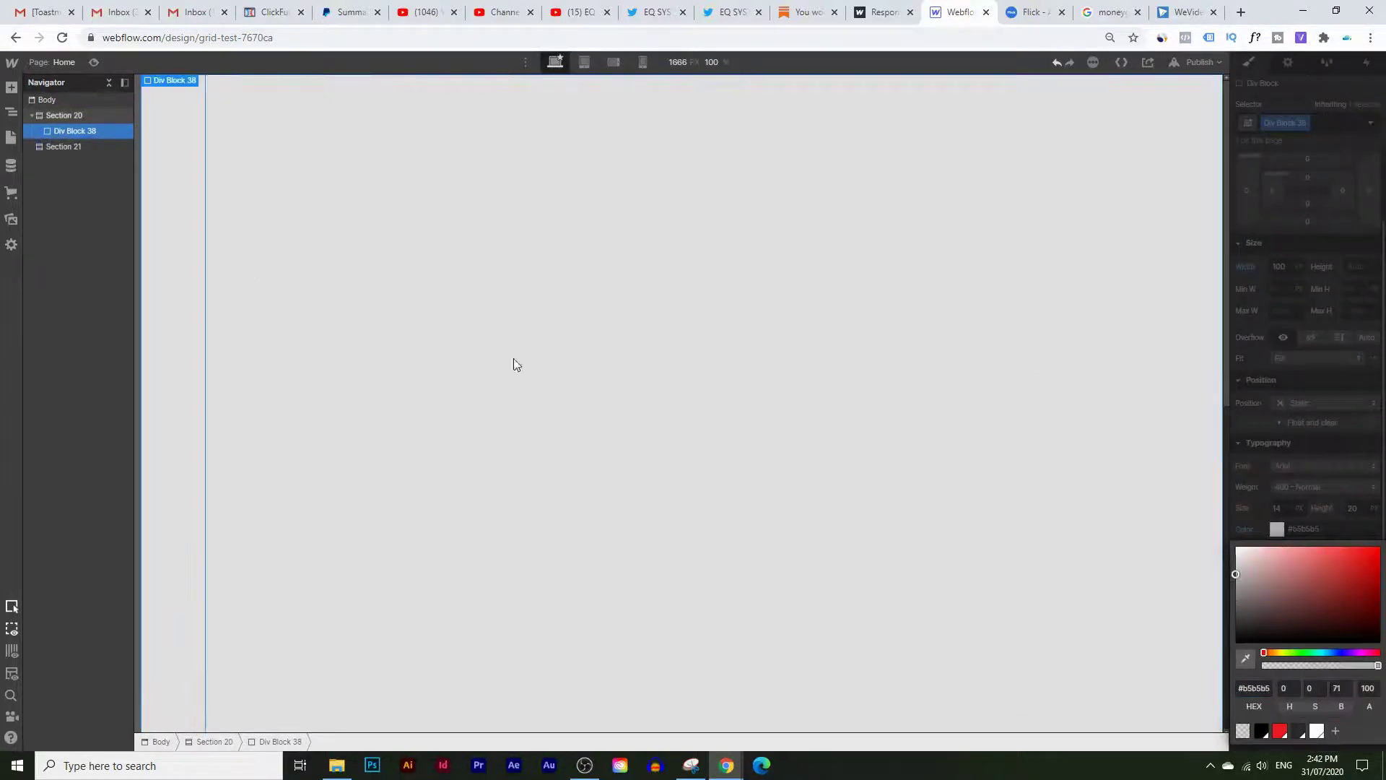
pyautogui.click(983, 479)
# - Give Div Block 38 a dark grey background
pyautogui.click(169, 355)
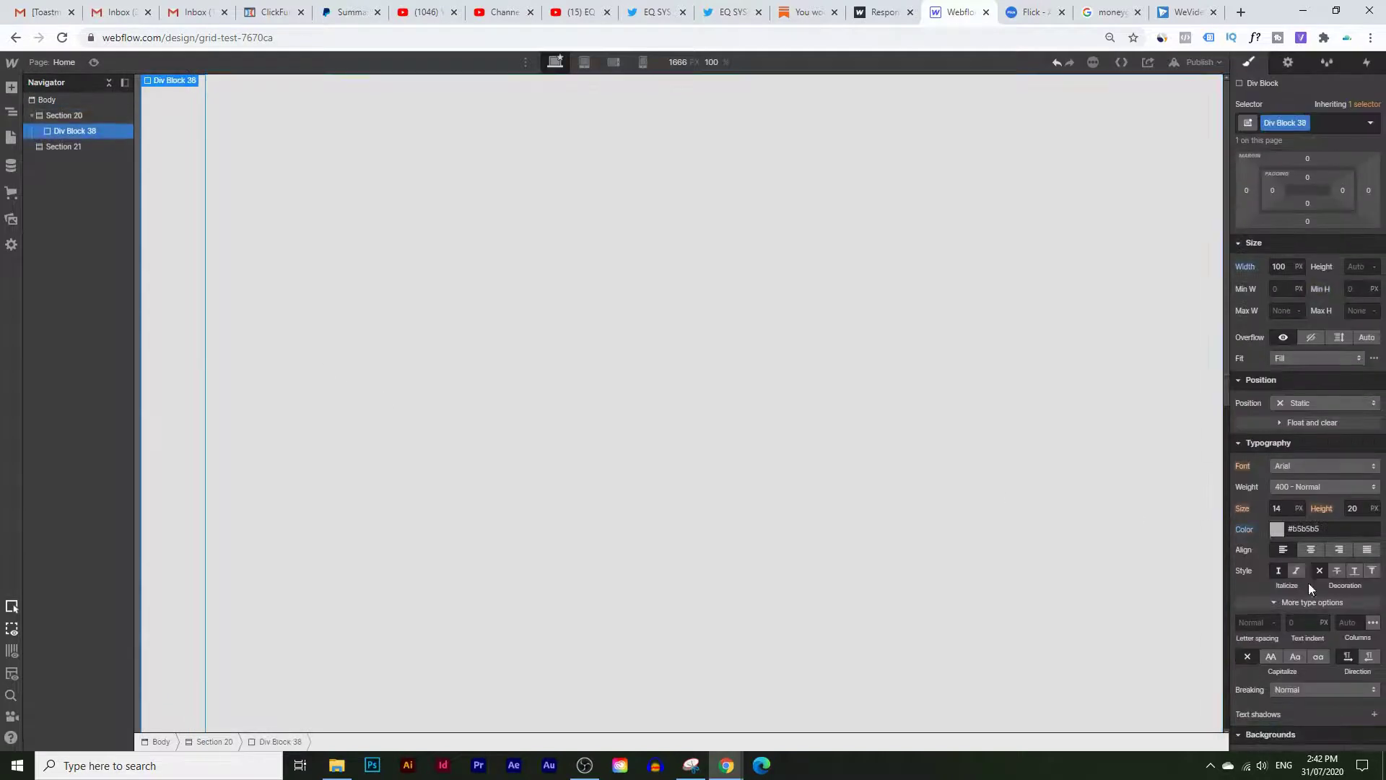
pyautogui.scroll(-4, 1320, 593)
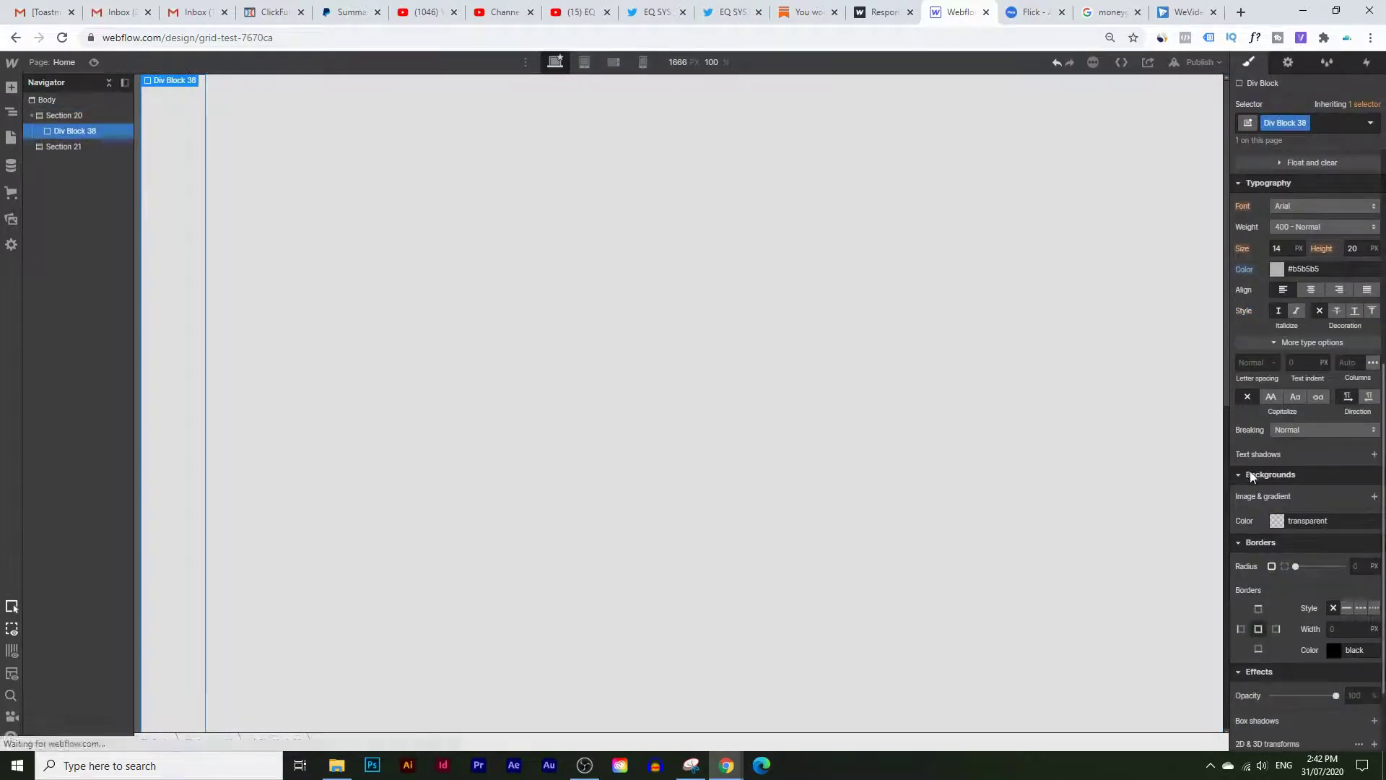
pyautogui.click(1278, 521)
pyautogui.moveTo(1253, 377)
pyautogui.mouseDown()
pyautogui.moveTo(1236, 371)
pyautogui.moveTo(1229, 391)
pyautogui.moveTo(1233, 362)
pyautogui.mouseUp()
# - Select Section 21 and set its display to Flex
pyautogui.click(692, 383)
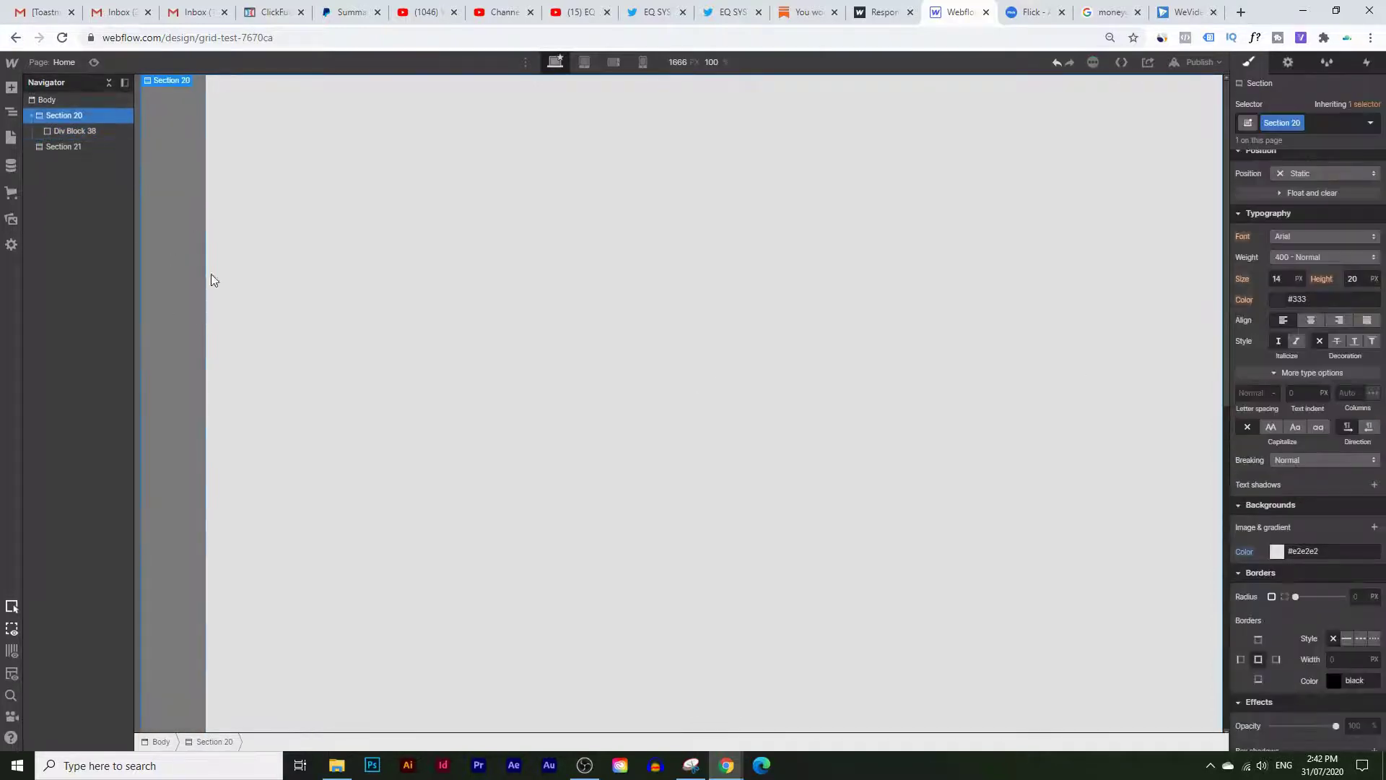
pyautogui.scroll(-3, 272, 280)
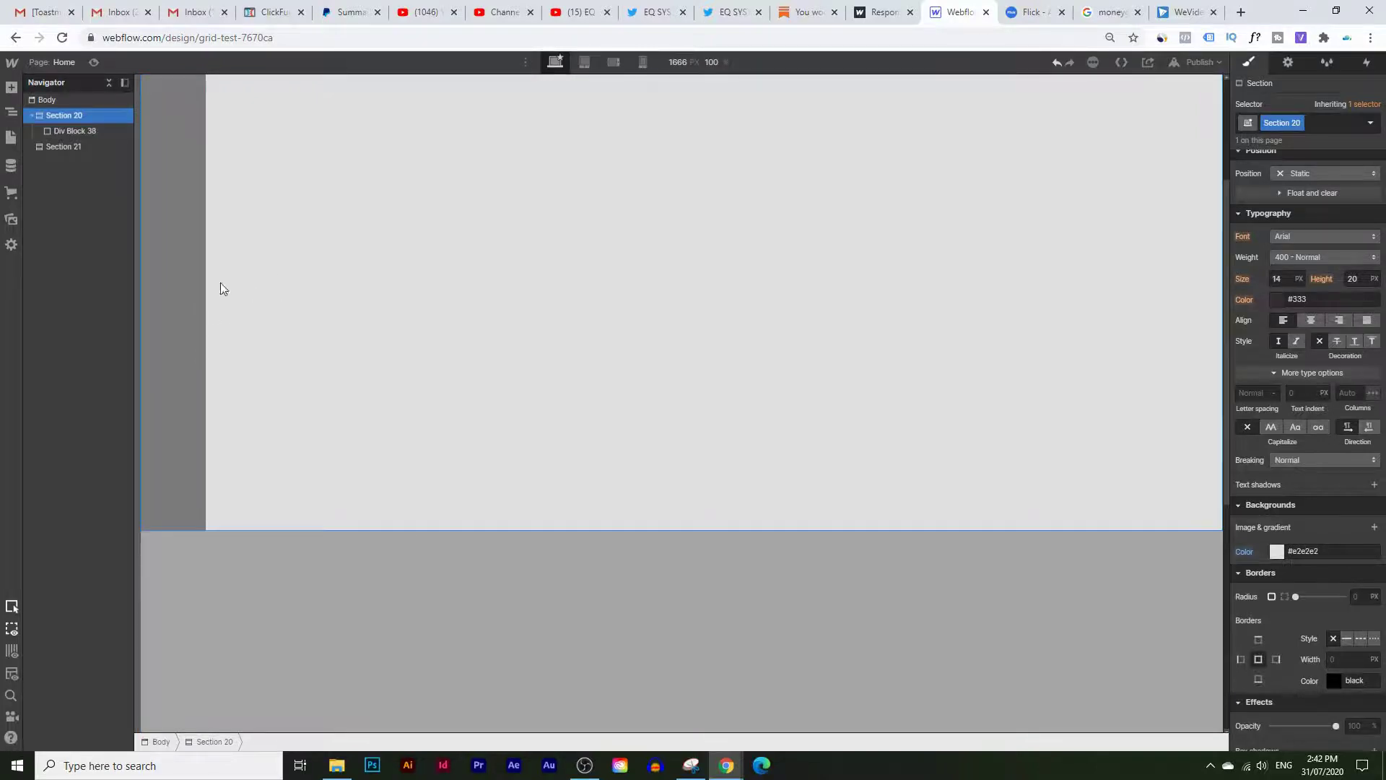
pyautogui.click(108, 131)
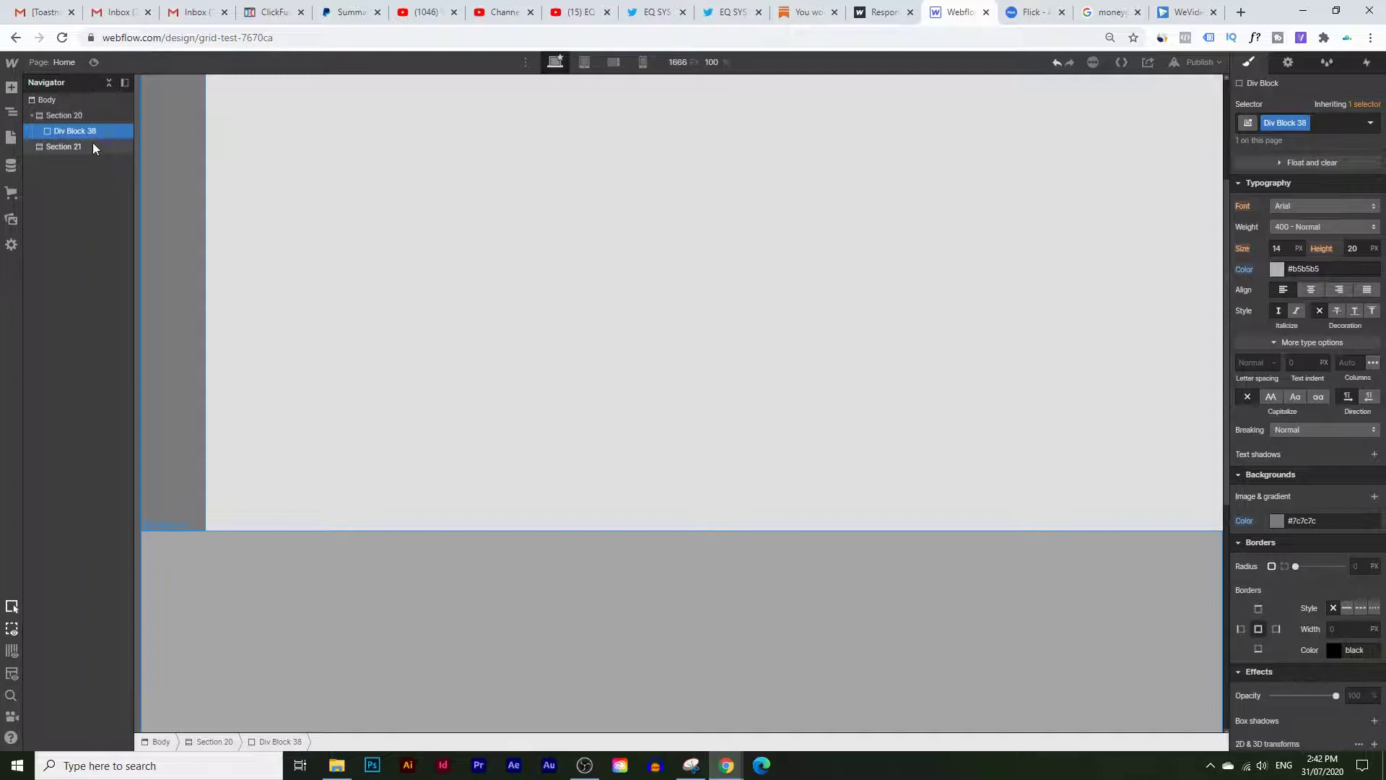
pyautogui.click(68, 147)
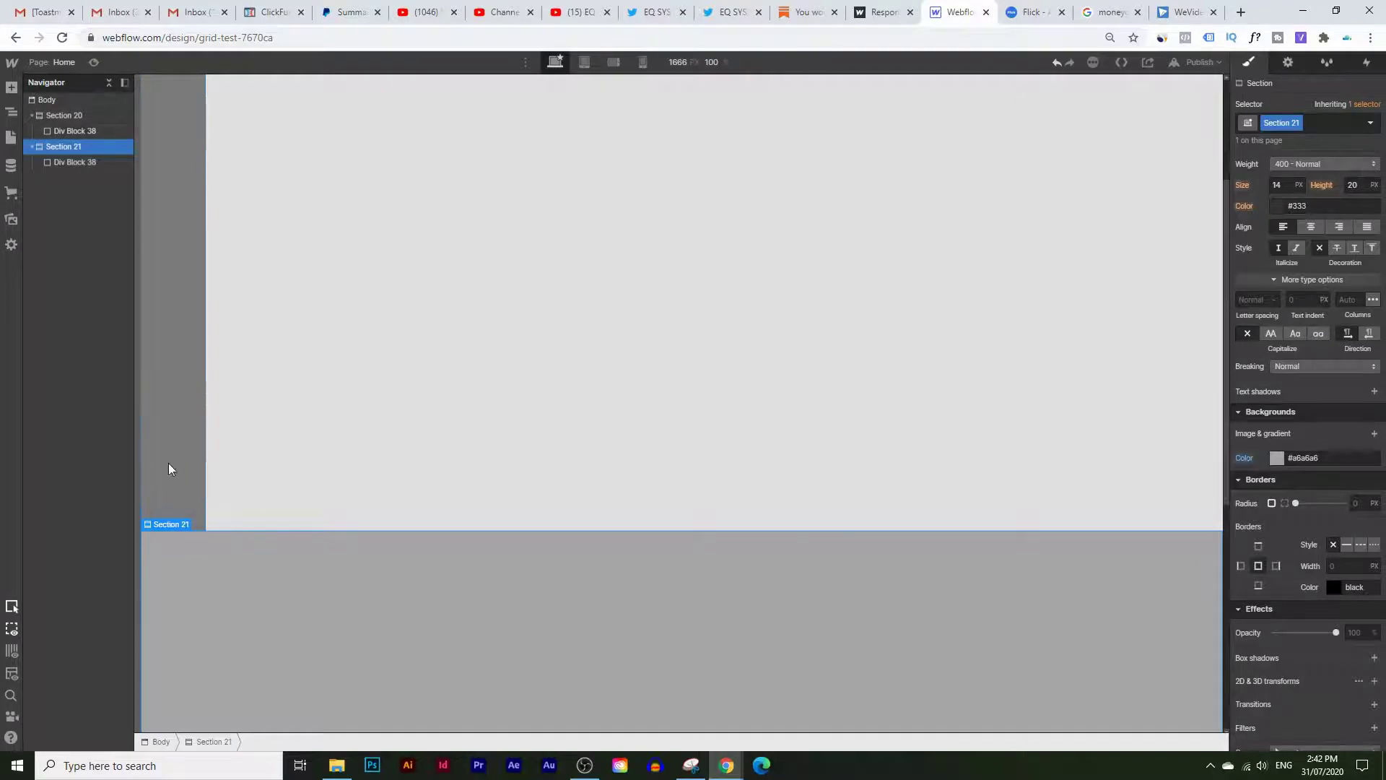
pyautogui.scroll(5, 1316, 239)
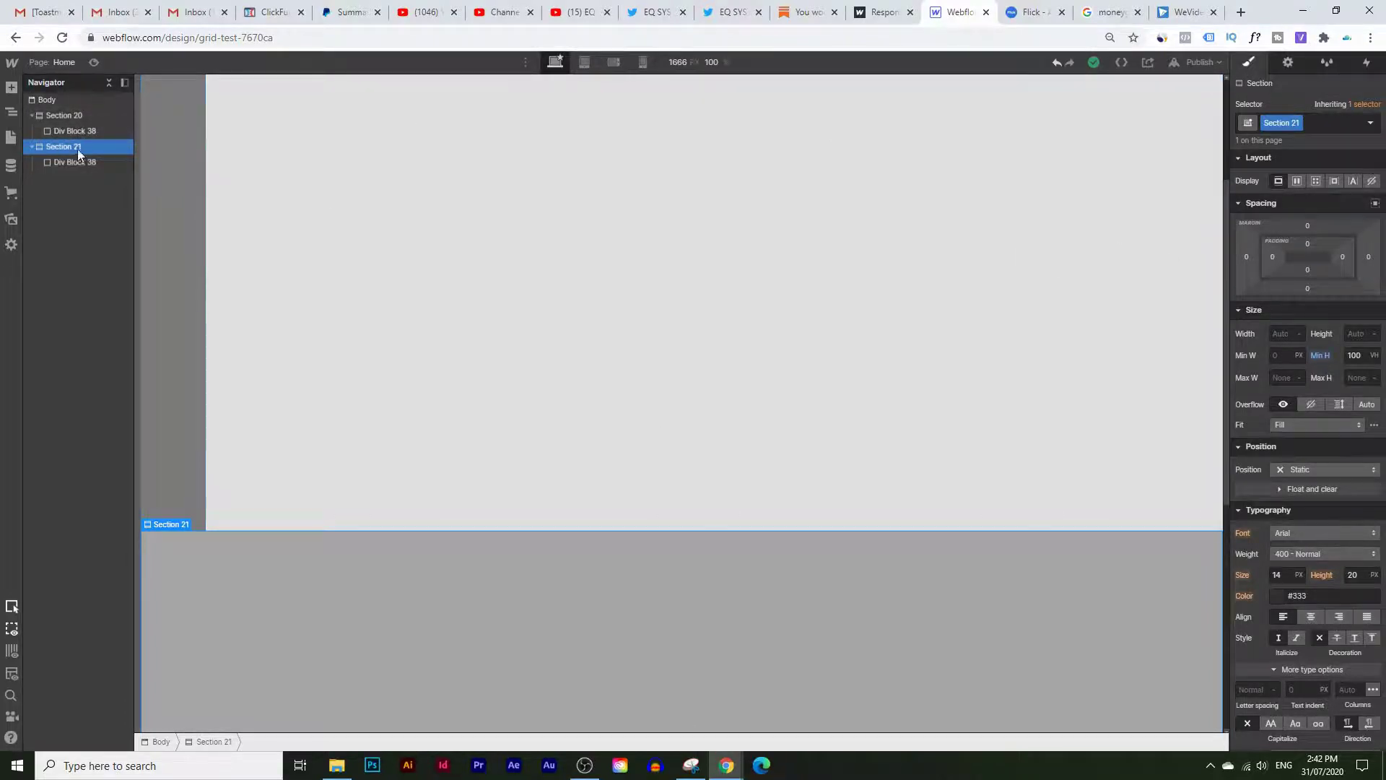
pyautogui.click(1297, 180)
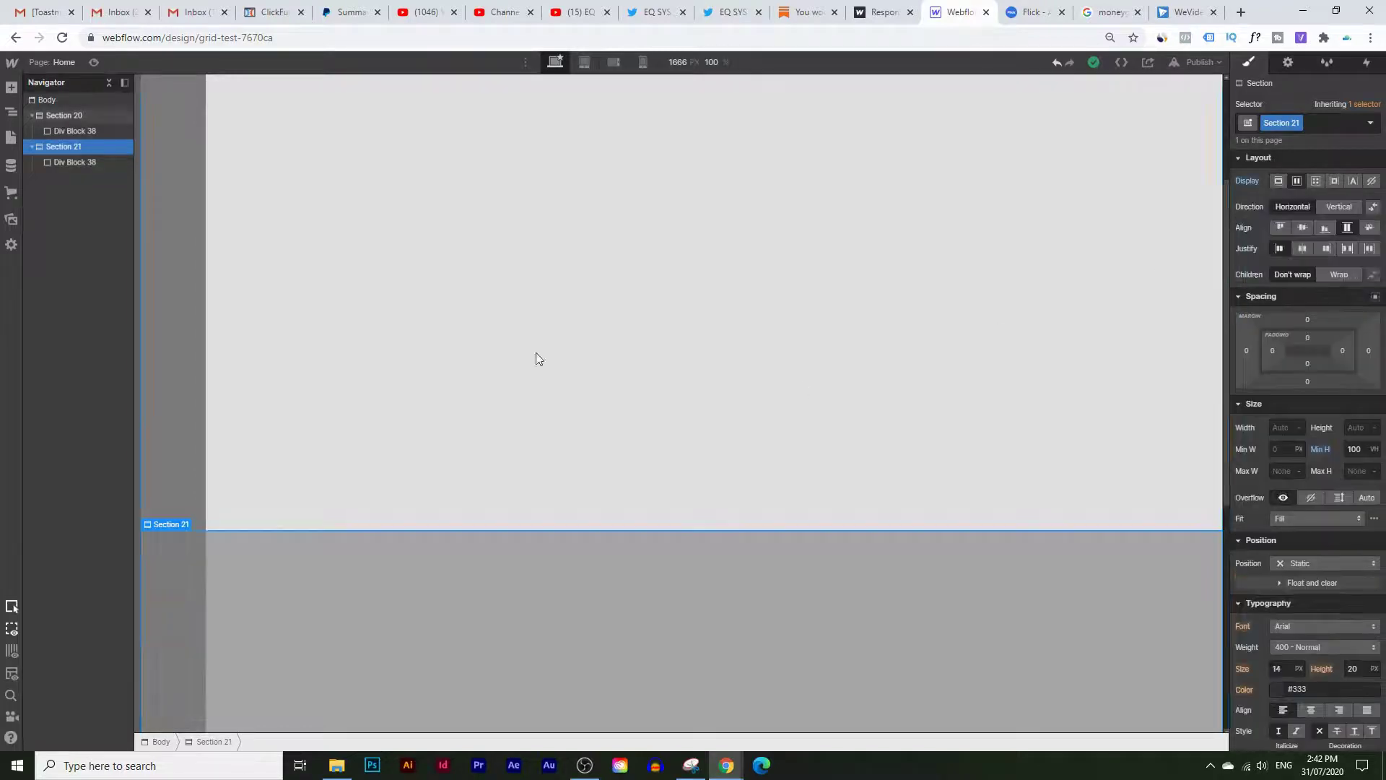
pyautogui.scroll(-4, 636, 402)
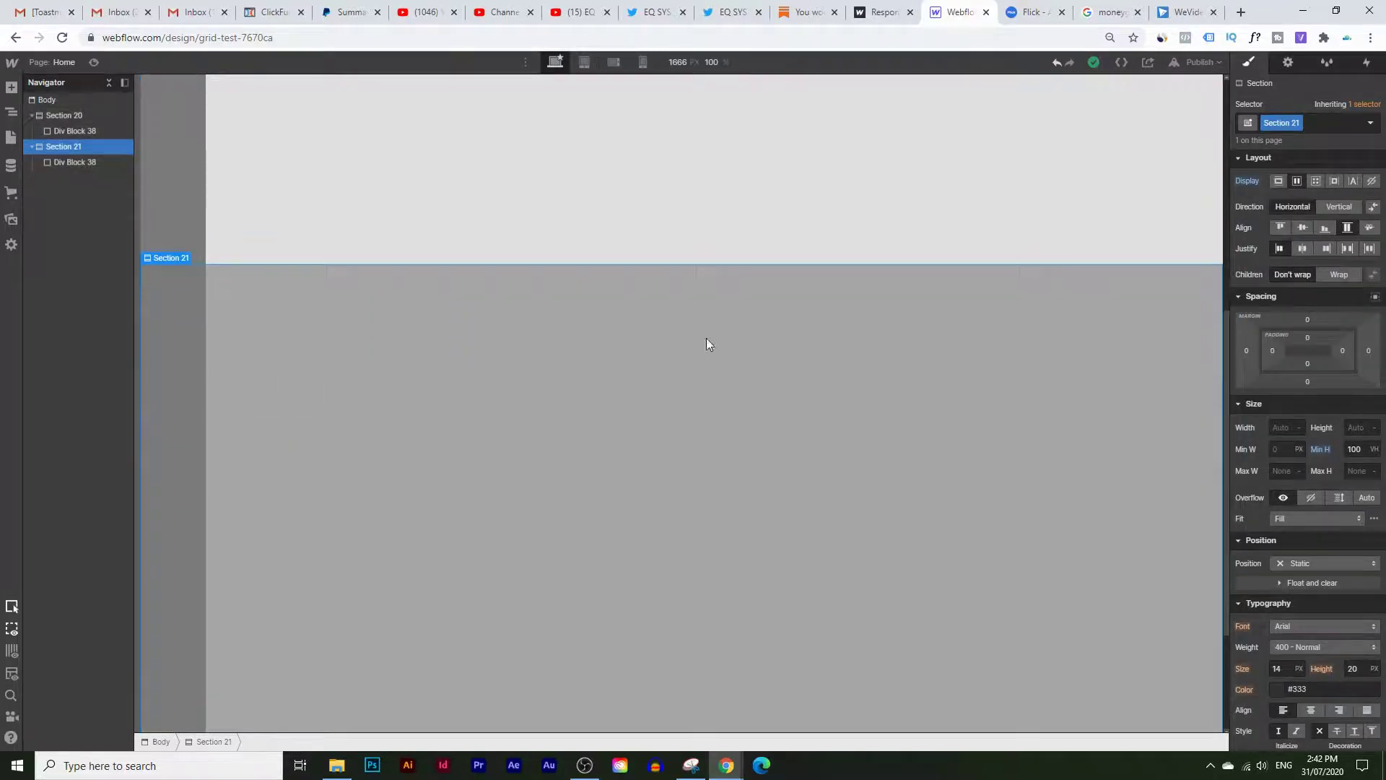
# - Preview both grey sections without editing panels and compare them with the published reference site
pyautogui.click(94, 62)
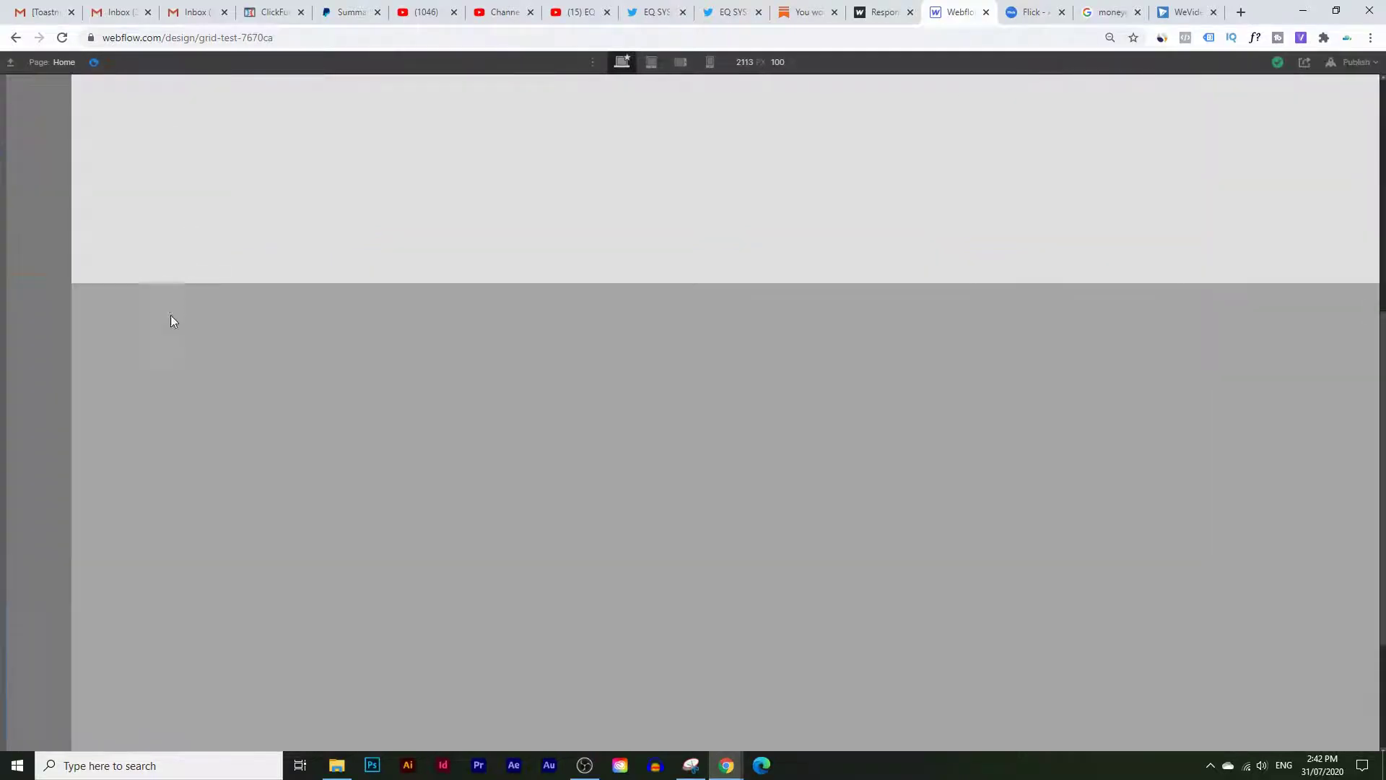
pyautogui.scroll(-10, 59, 460)
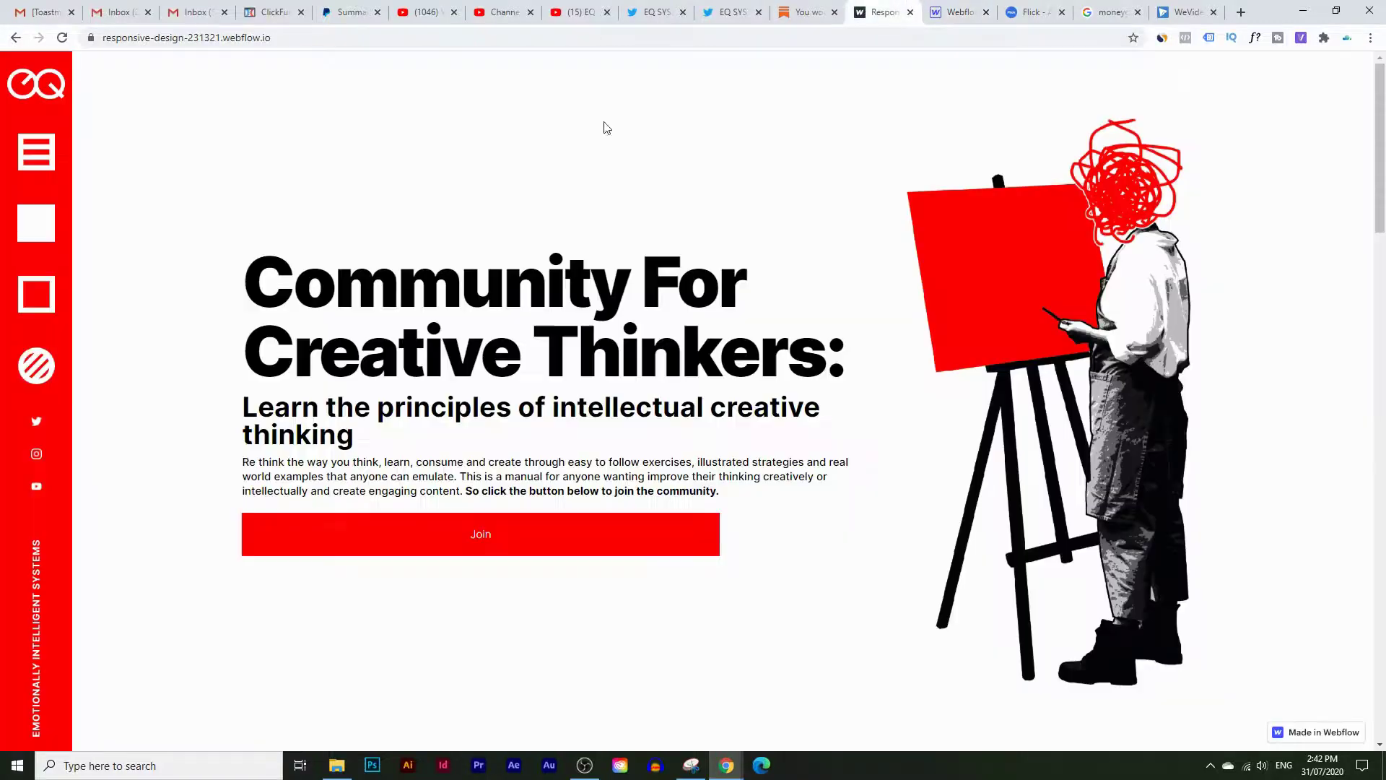
pyautogui.click(880, 12)
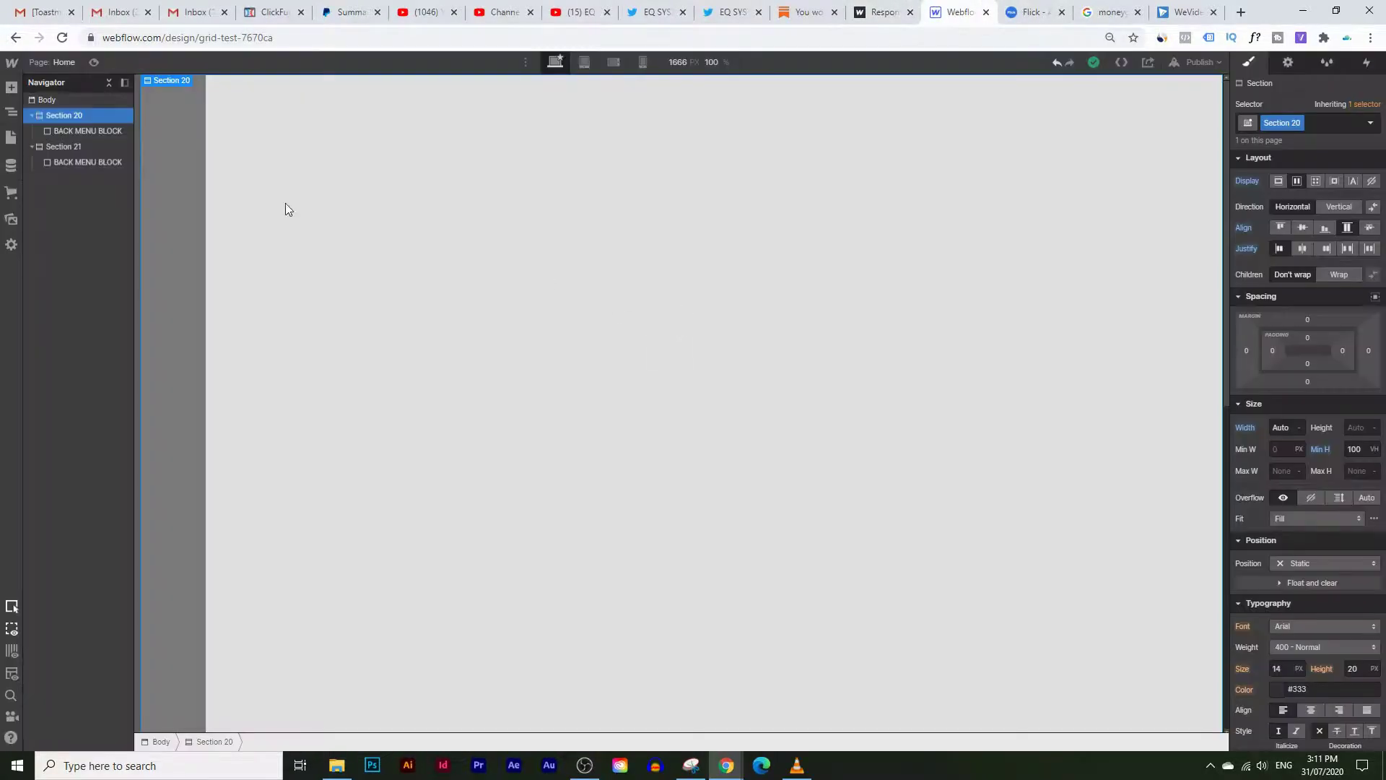
# - Place a new Div Block at the start of Section 20, above BACK MENU BLOCK
pyautogui.click(11, 90)
pyautogui.moveTo(55, 328); pyautogui.dragTo(63, 130)
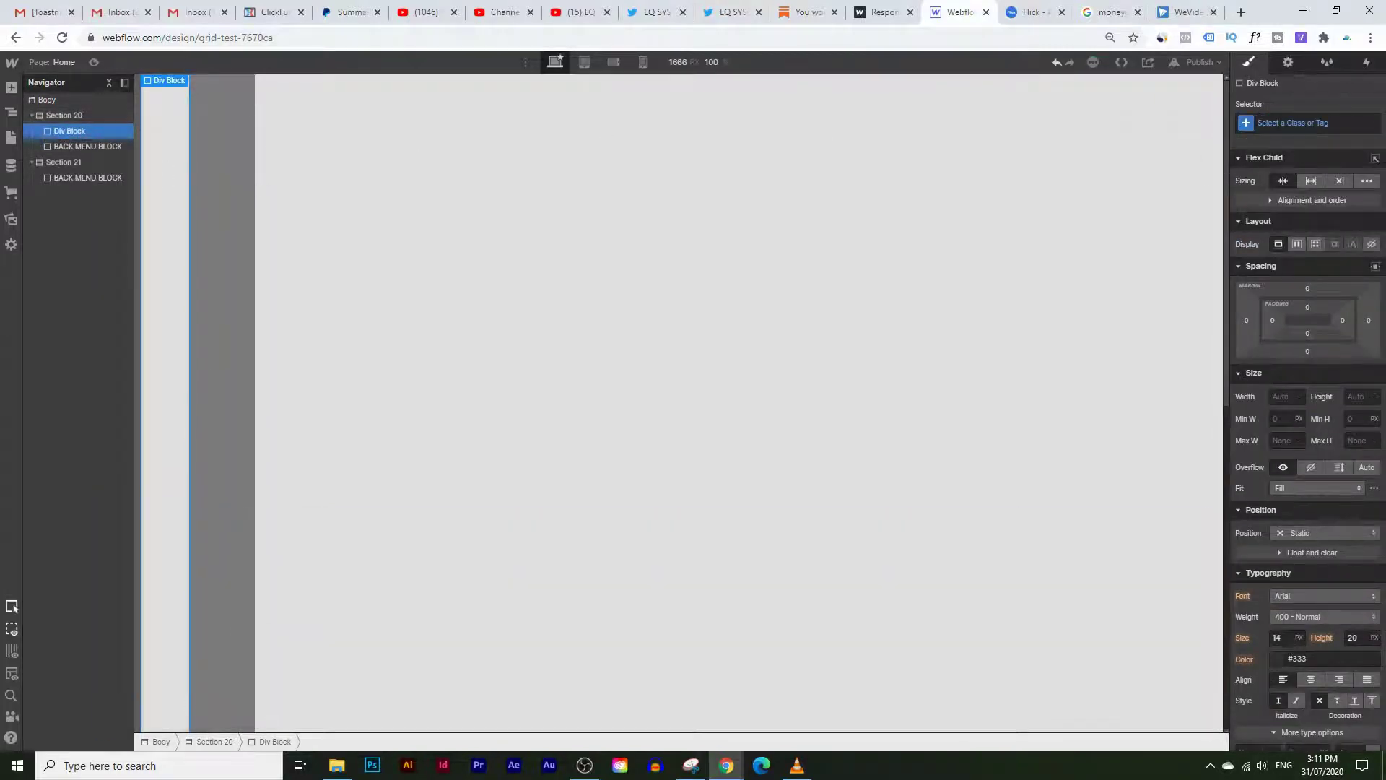
pyautogui.click(1280, 123)
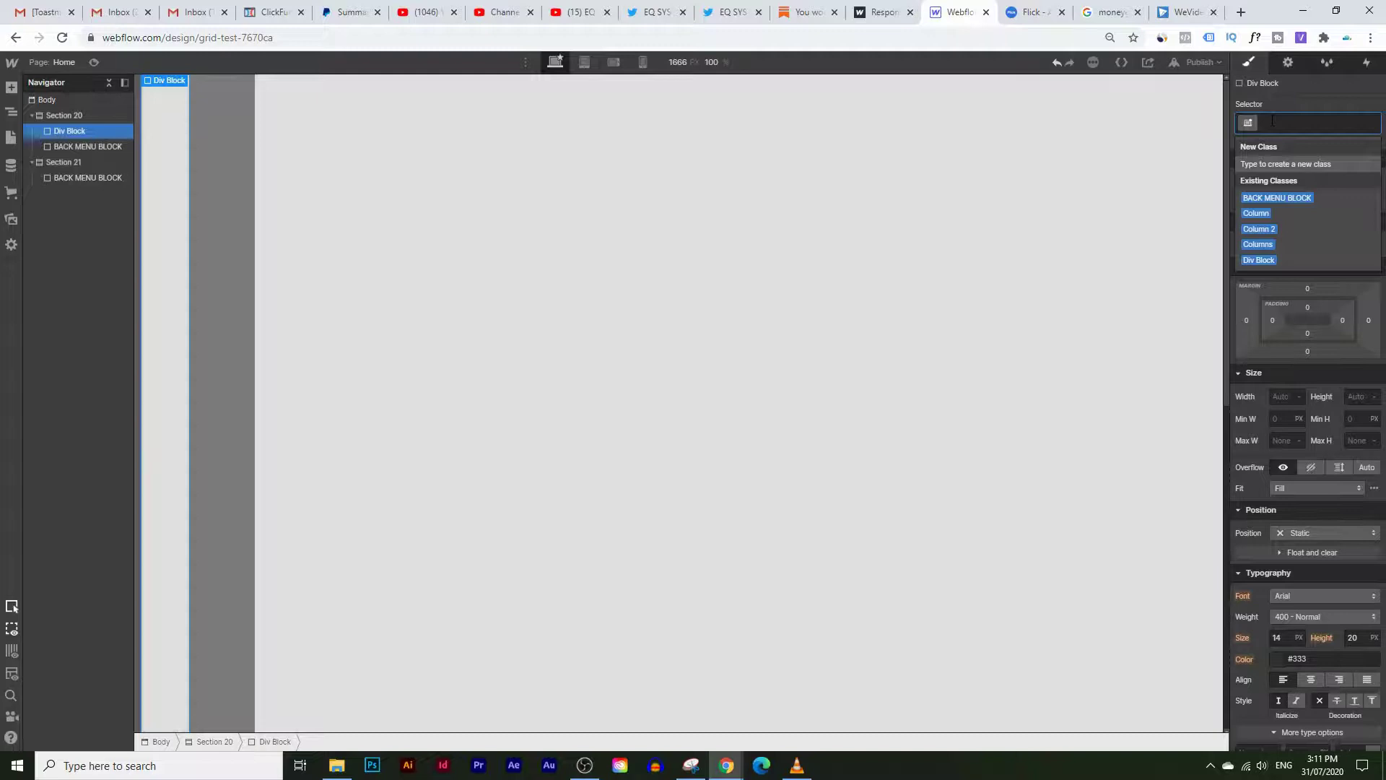
# - Give the new block the class MAIN MENU and a 100 px width
pyautogui.write('MAIN MENU')
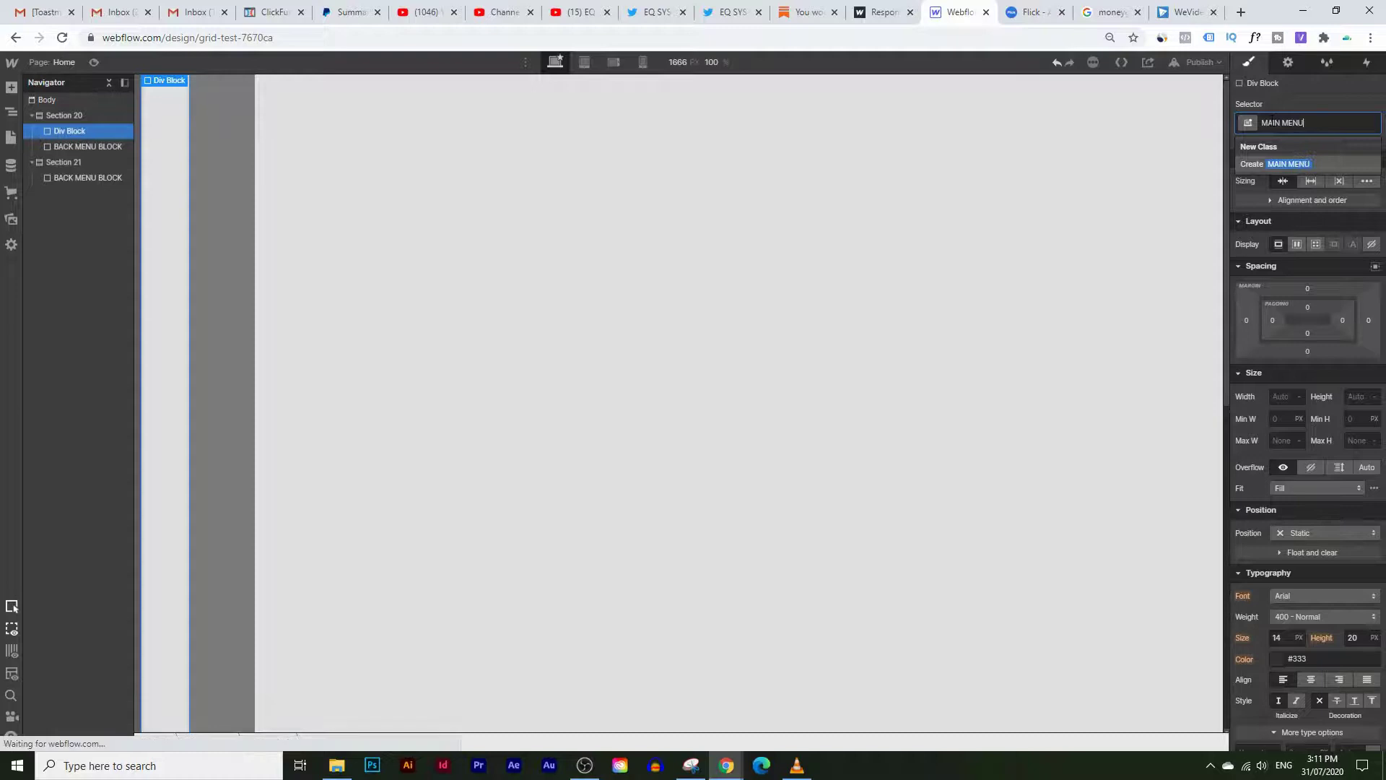
pyautogui.press('Return')
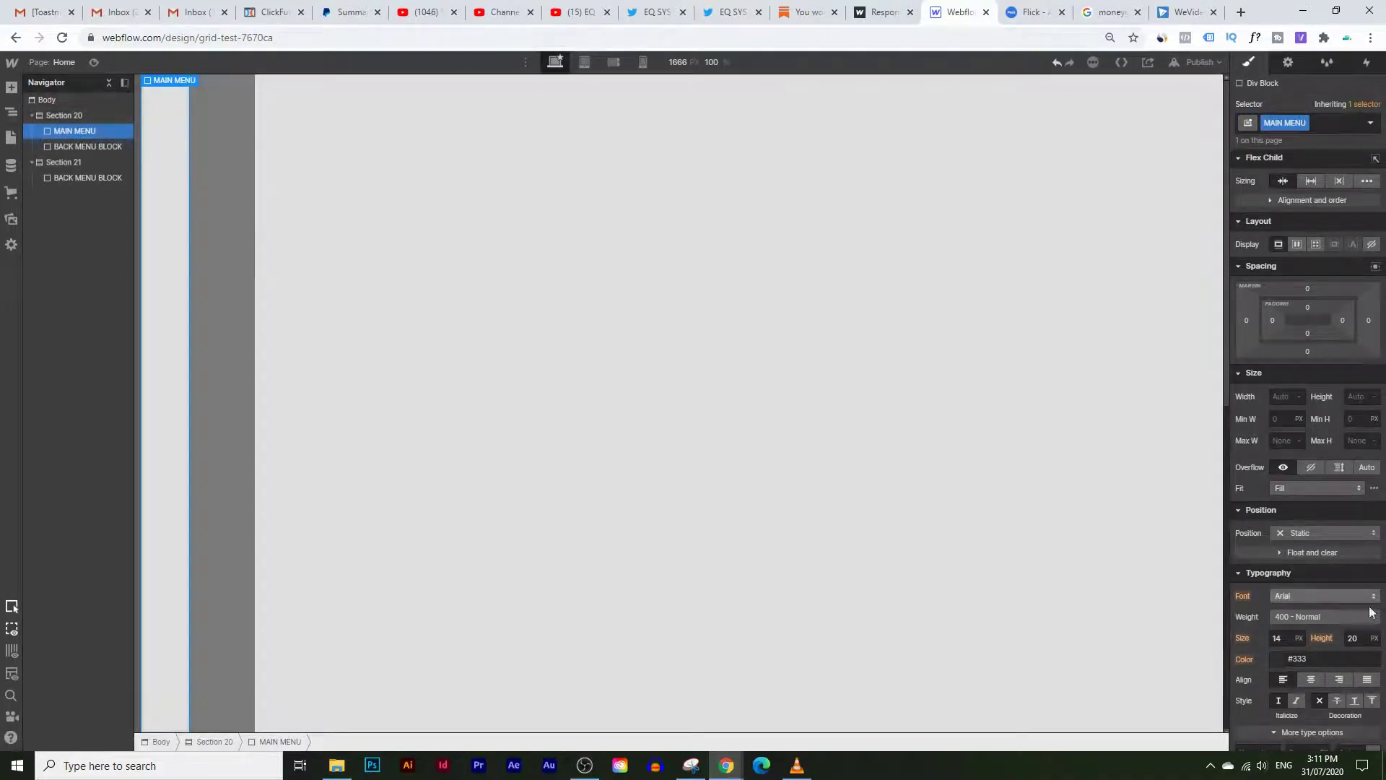
pyautogui.scroll(-1, 1337, 605)
pyautogui.scroll(1, 1307, 542)
pyautogui.click(1283, 398)
pyautogui.write('100')
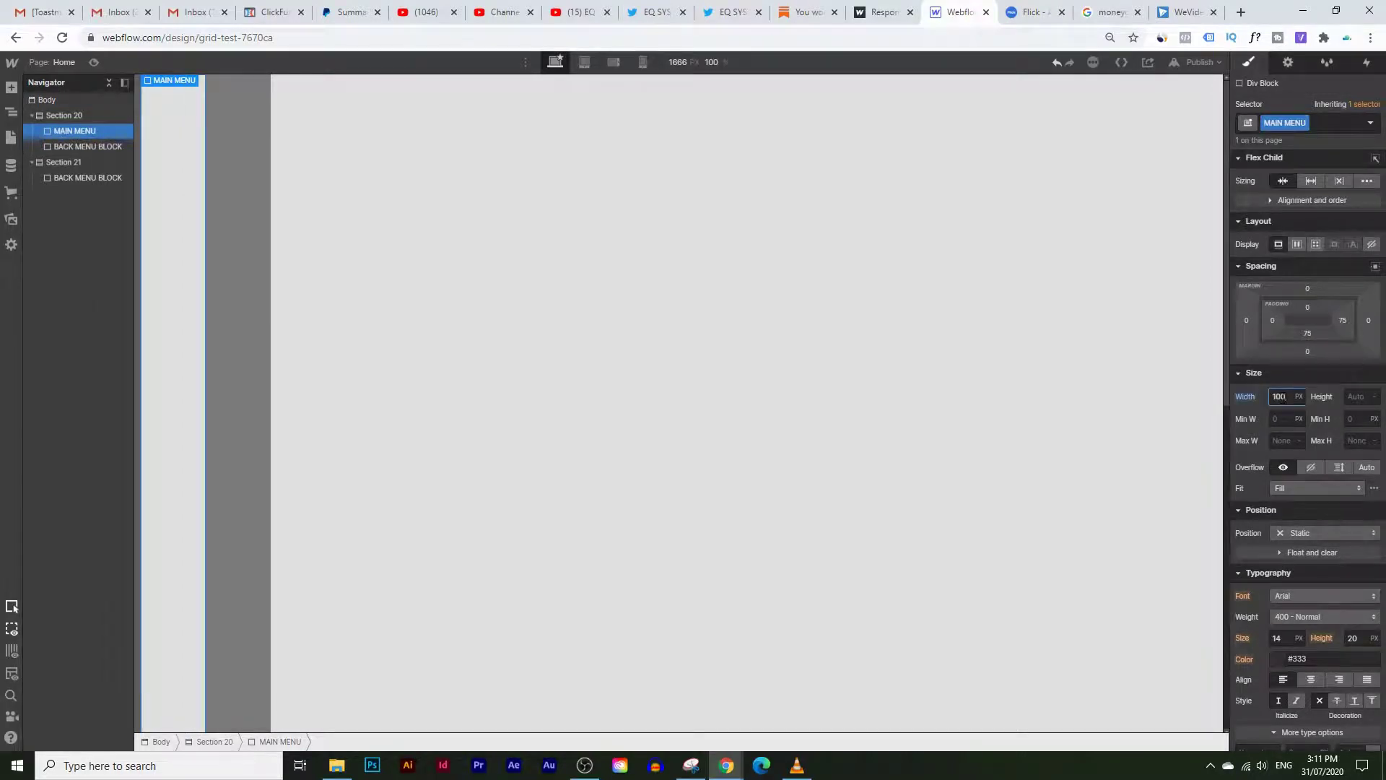
pyautogui.scroll(-5, 1342, 492)
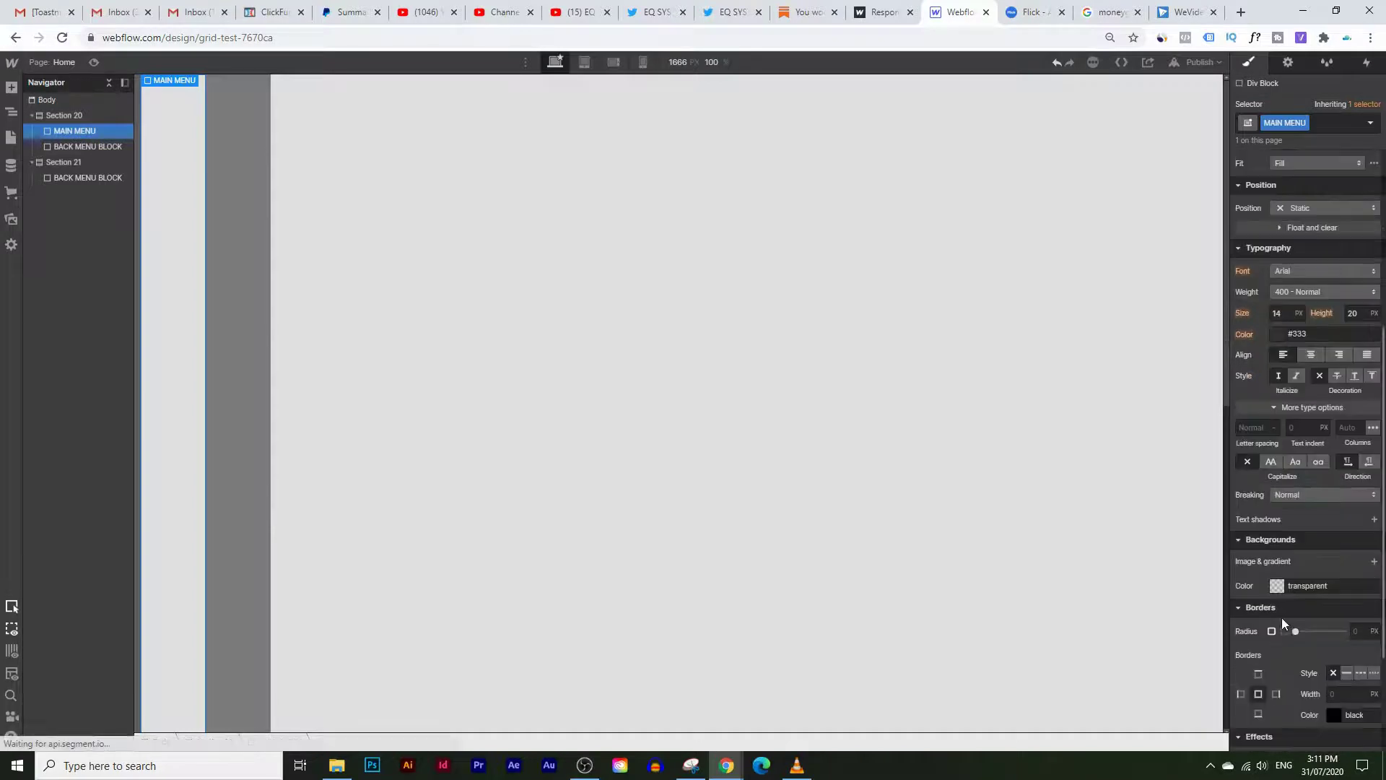
# - Give the MAIN MENU block a red #db0000 background
pyautogui.click(1278, 587)
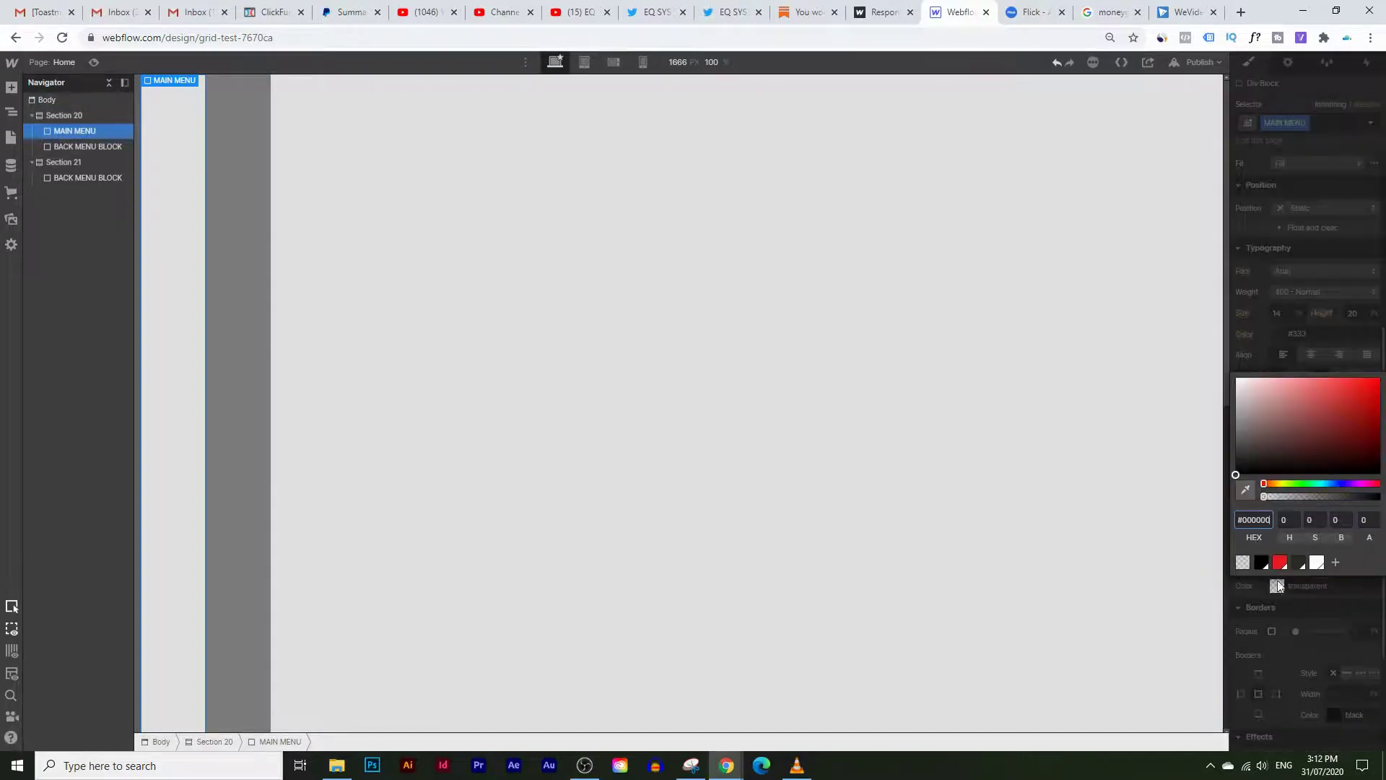
pyautogui.moveTo(1345, 408); pyautogui.dragTo(1381, 391)
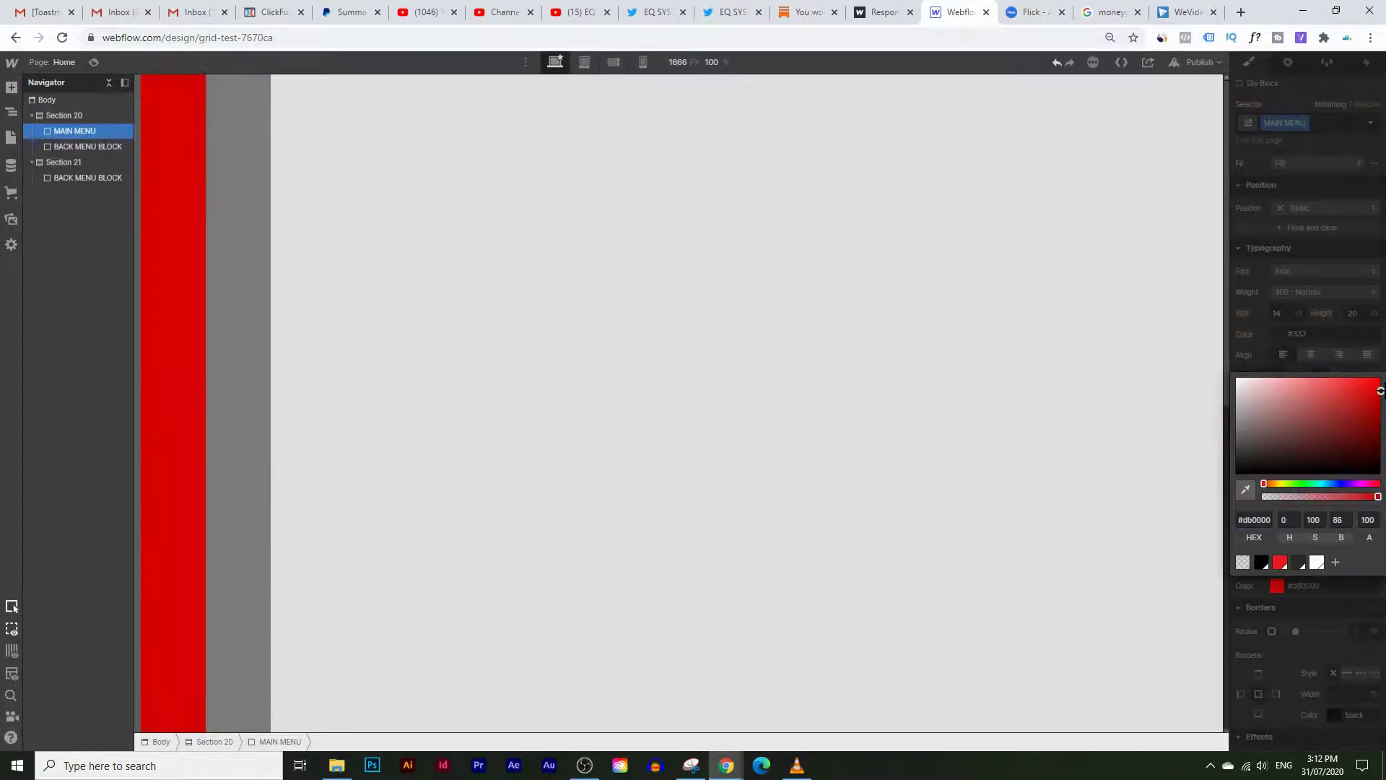
pyautogui.click(423, 647)
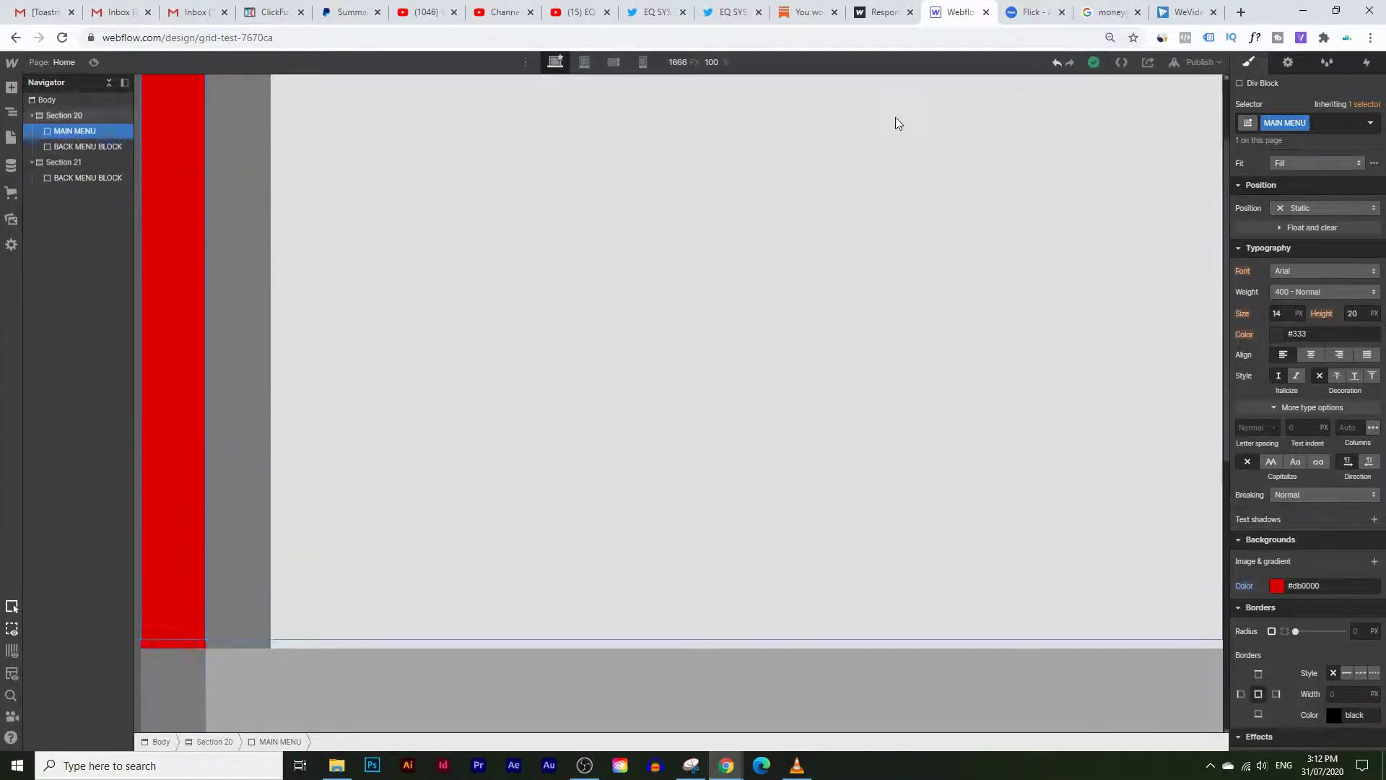
# - Compare the red column with the published reference site, then return to the Designer
pyautogui.click(896, 11)
pyautogui.scroll(-6, 198, 455)
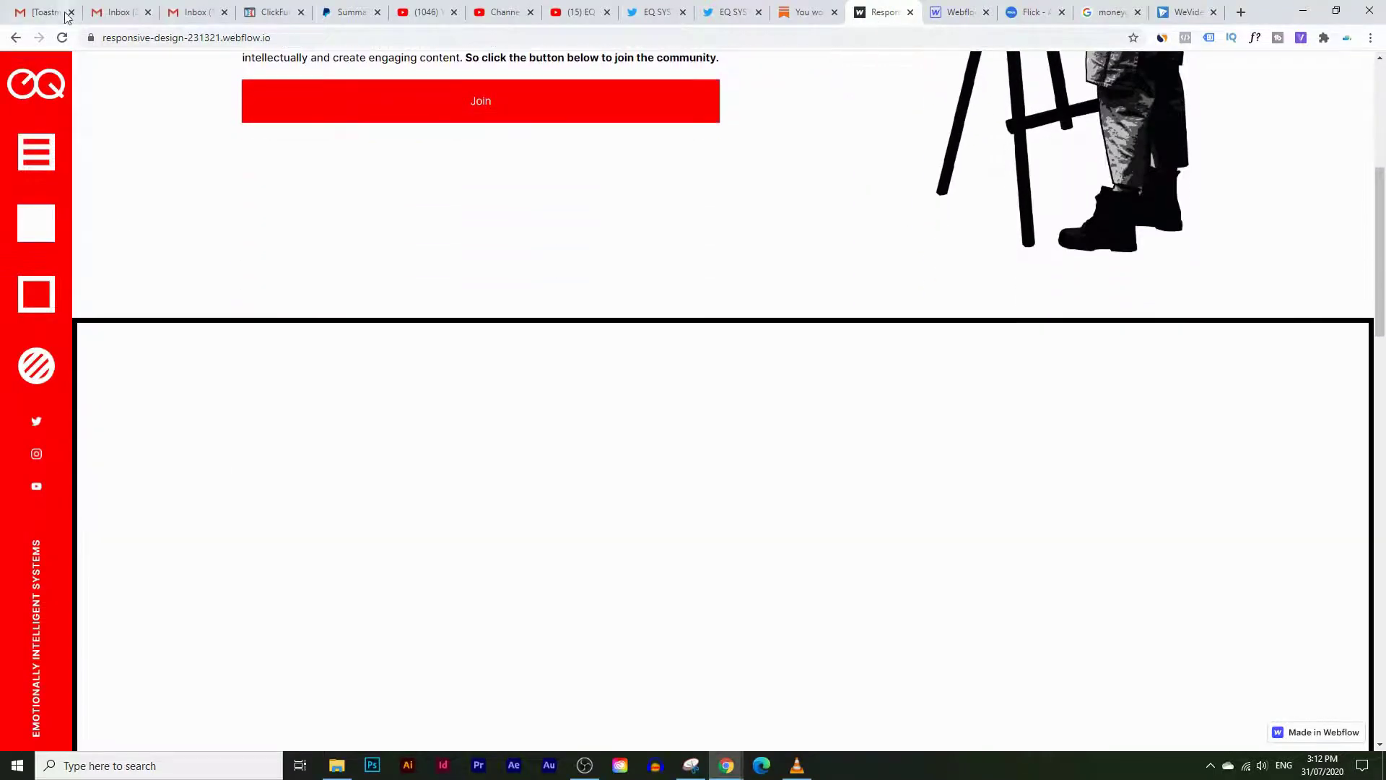
pyautogui.click(964, 12)
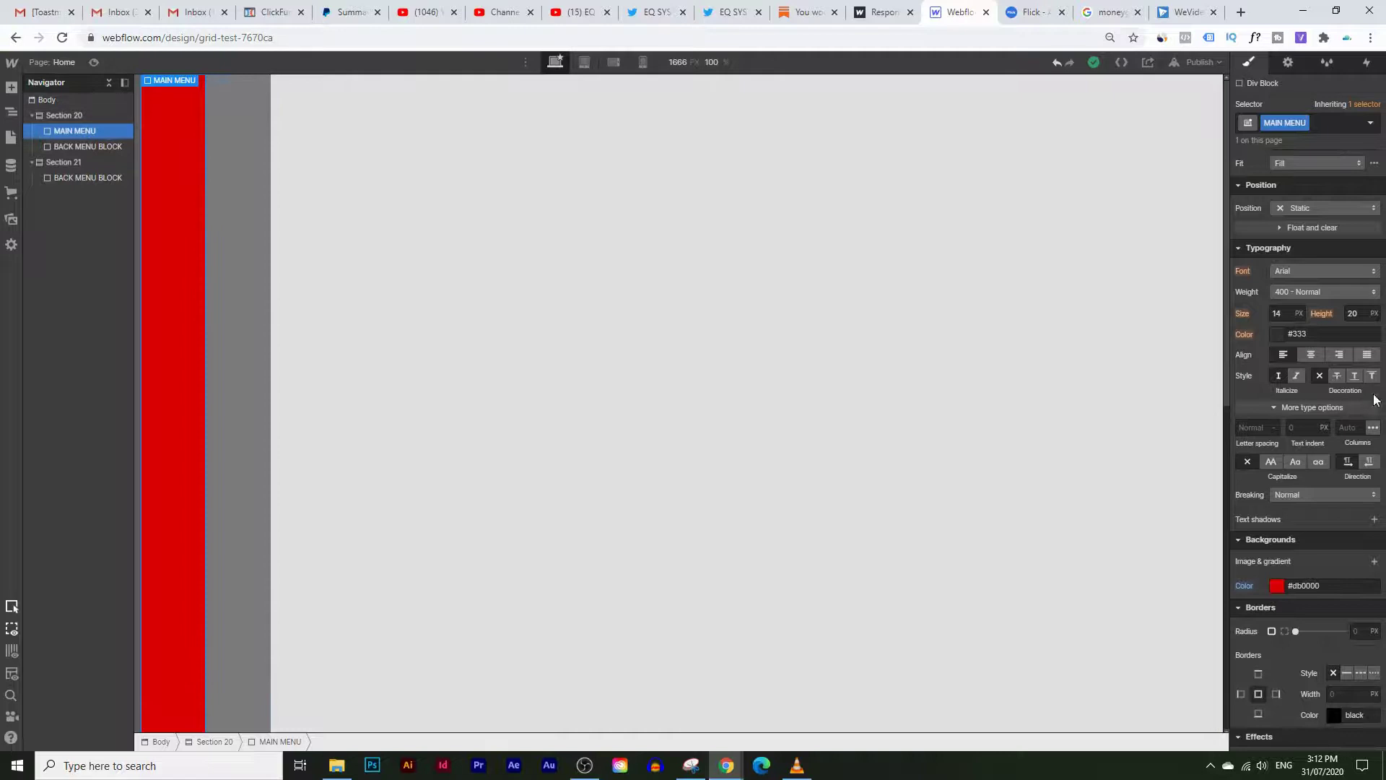
pyautogui.scroll(5, 1361, 453)
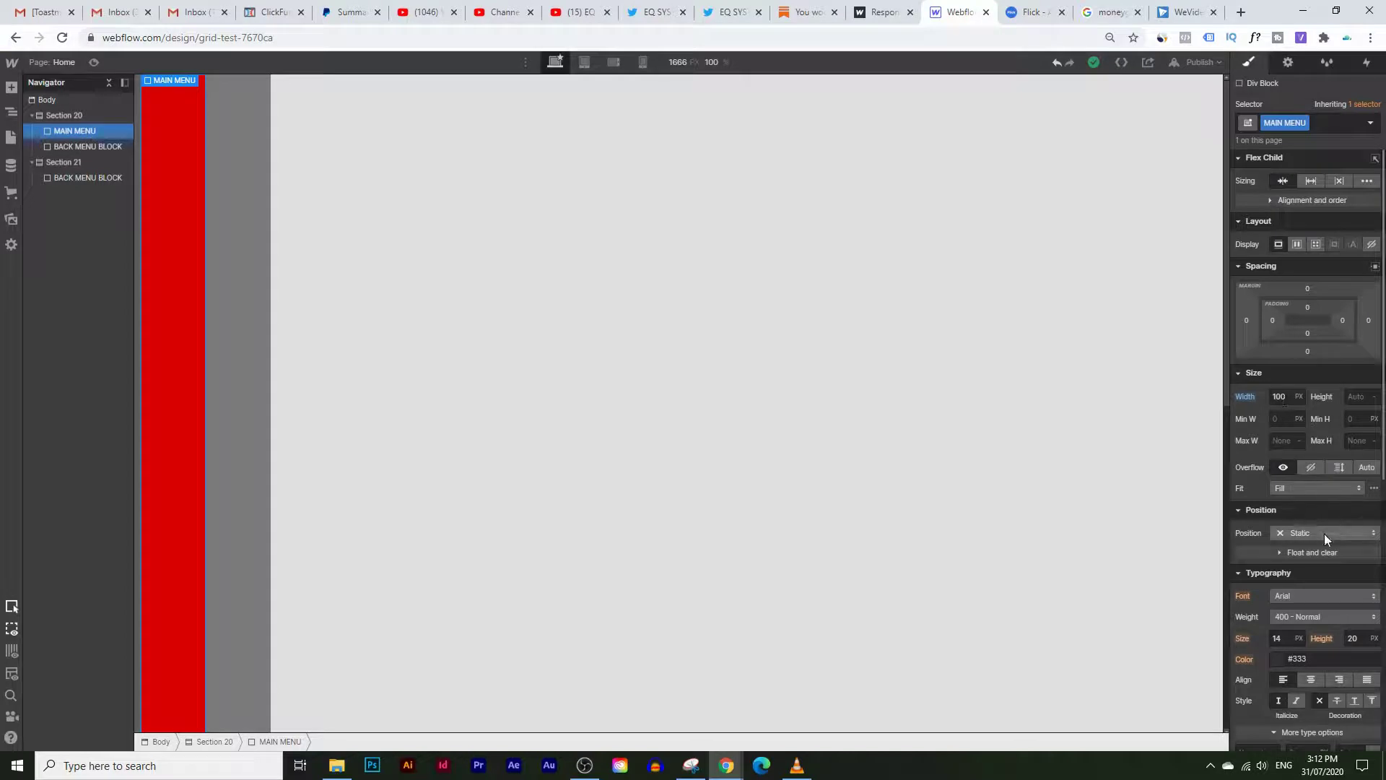
# - Set MAIN MENU's position to Fixed, then check the published sidebar's scrolling behaviour
pyautogui.click(1293, 534)
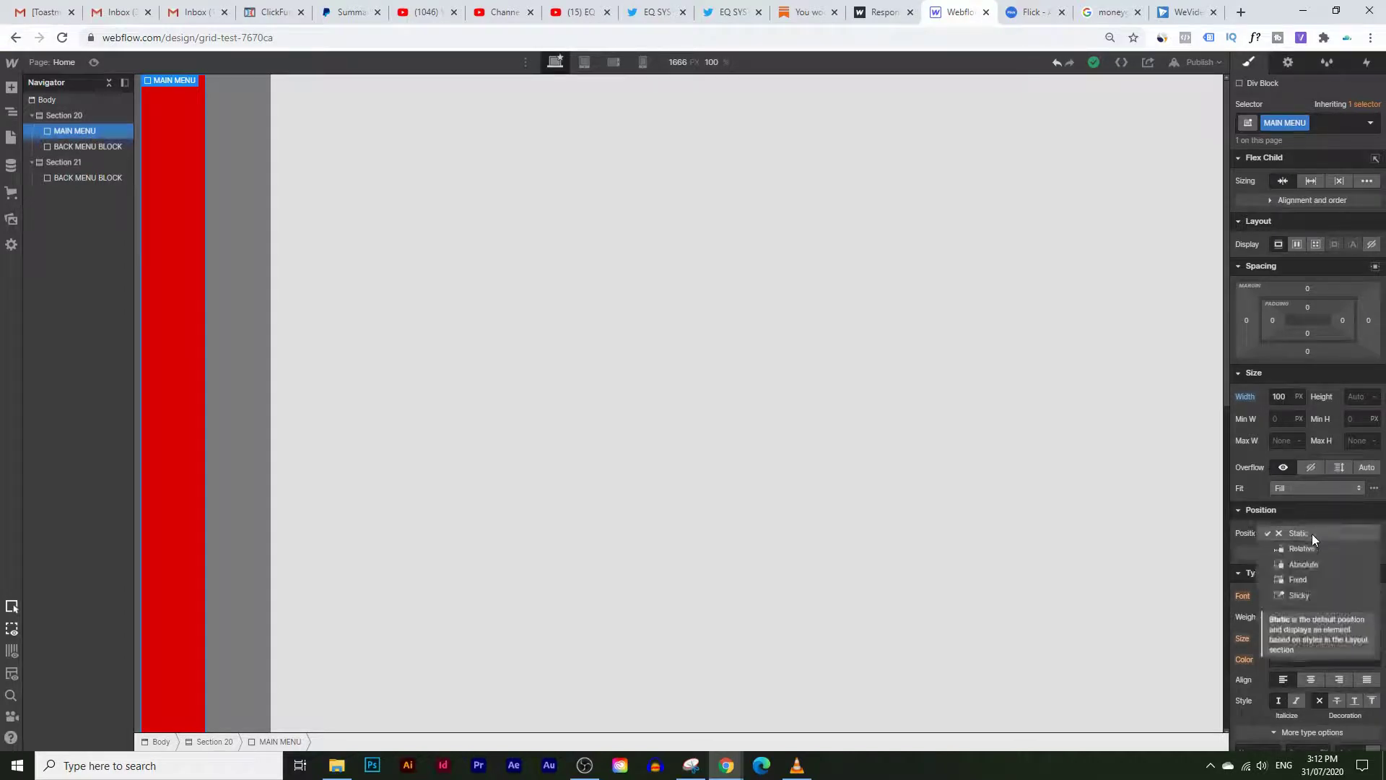
pyautogui.click(1299, 578)
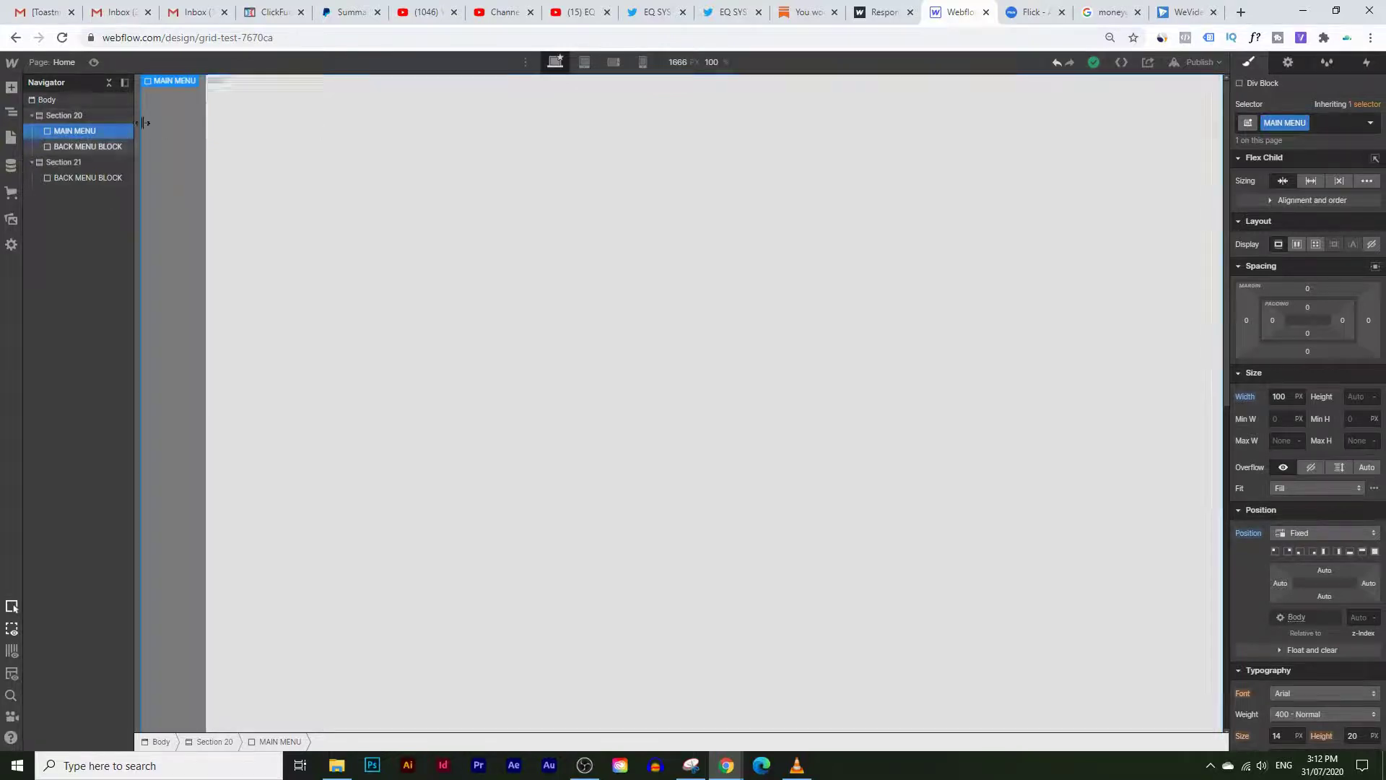
pyautogui.click(895, 10)
pyautogui.scroll(5, 402, 171)
pyautogui.scroll(-2, 108, 94)
pyautogui.scroll(-4, 11, 508)
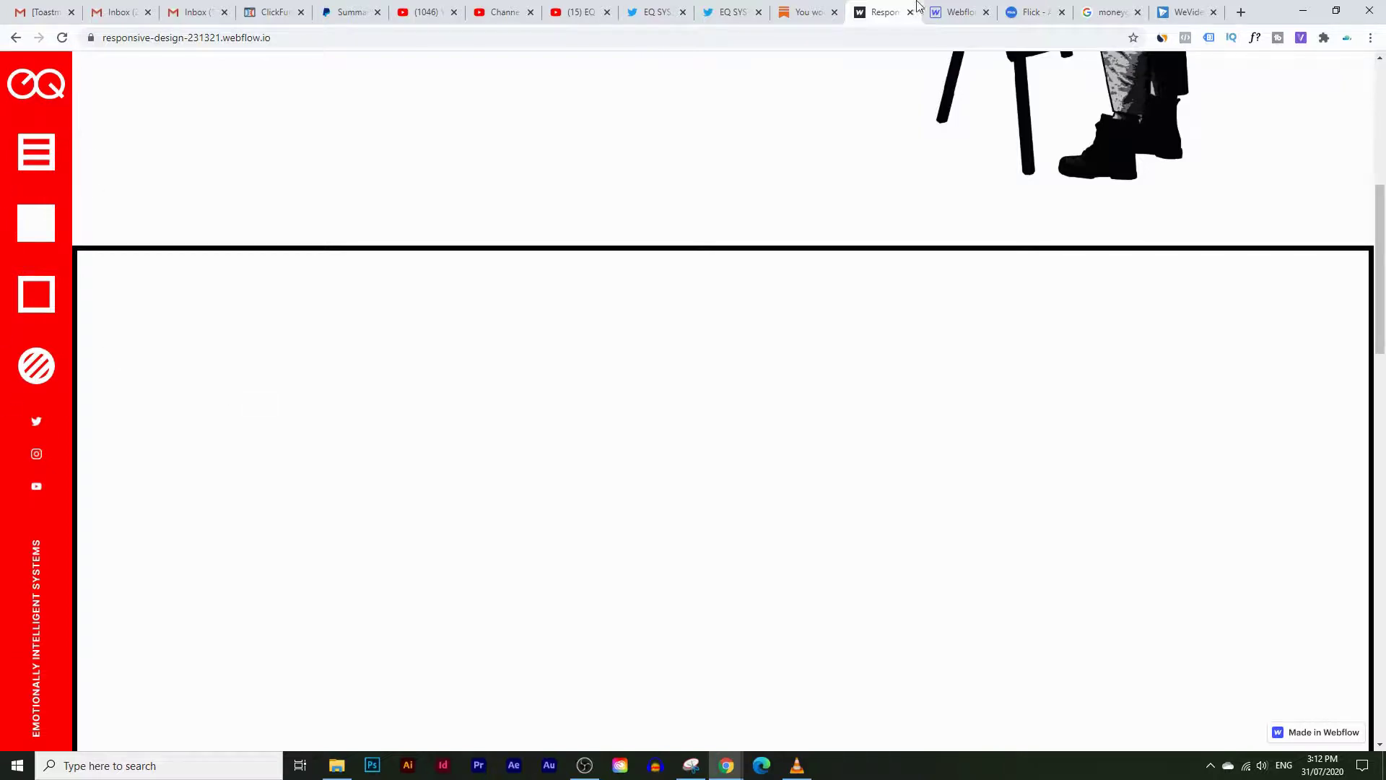
pyautogui.click(955, 11)
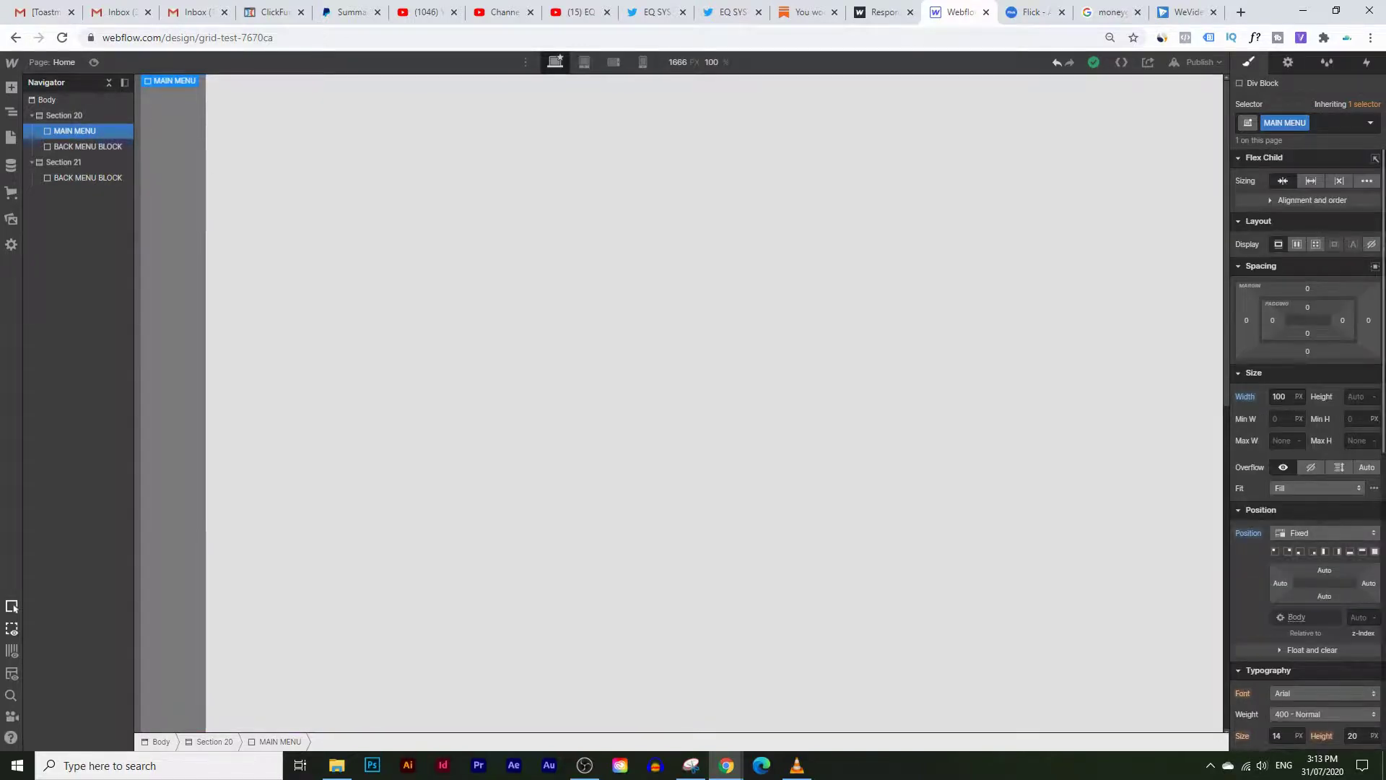
# - Set MAIN MENU's Min H to 100vh and scroll the canvas to confirm the red bar stays fixed
pyautogui.click(1358, 417)
pyautogui.write('100')
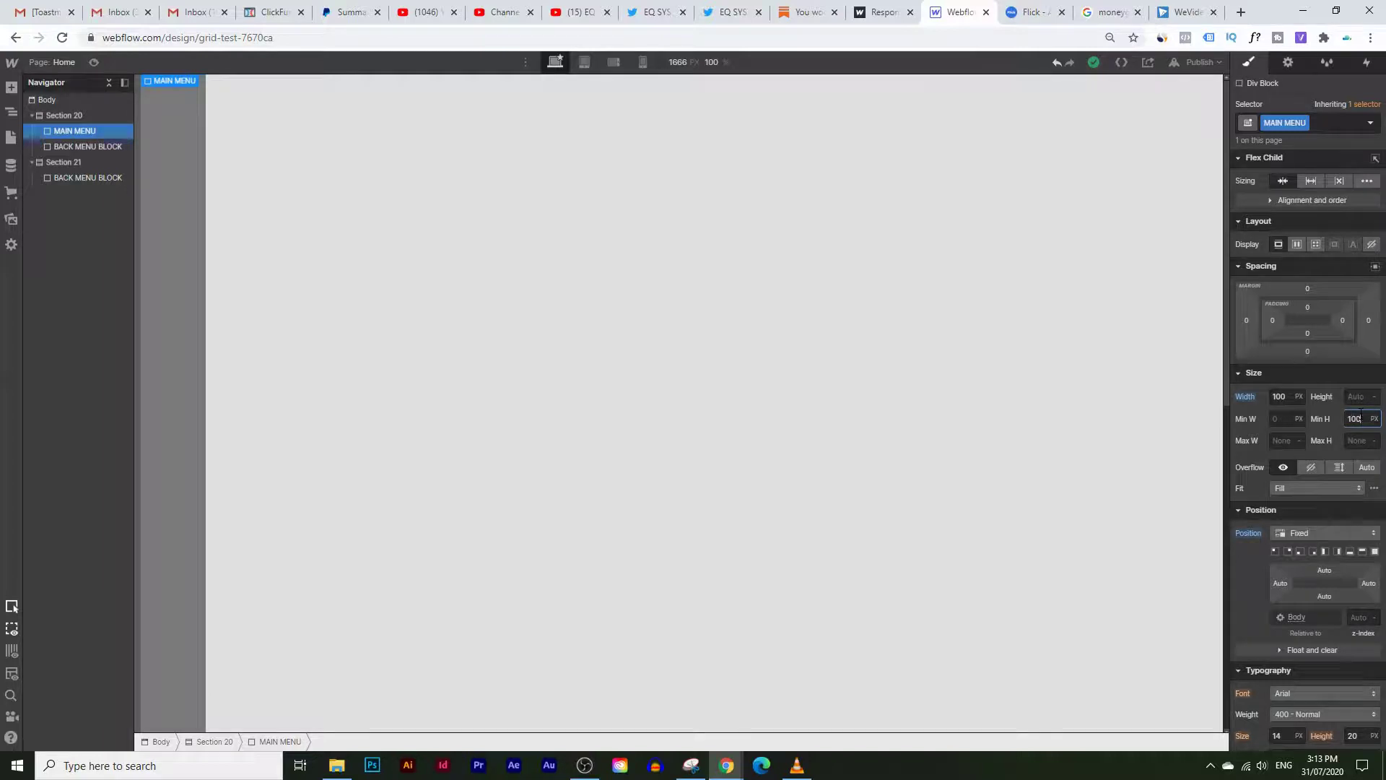
pyautogui.write('vh')
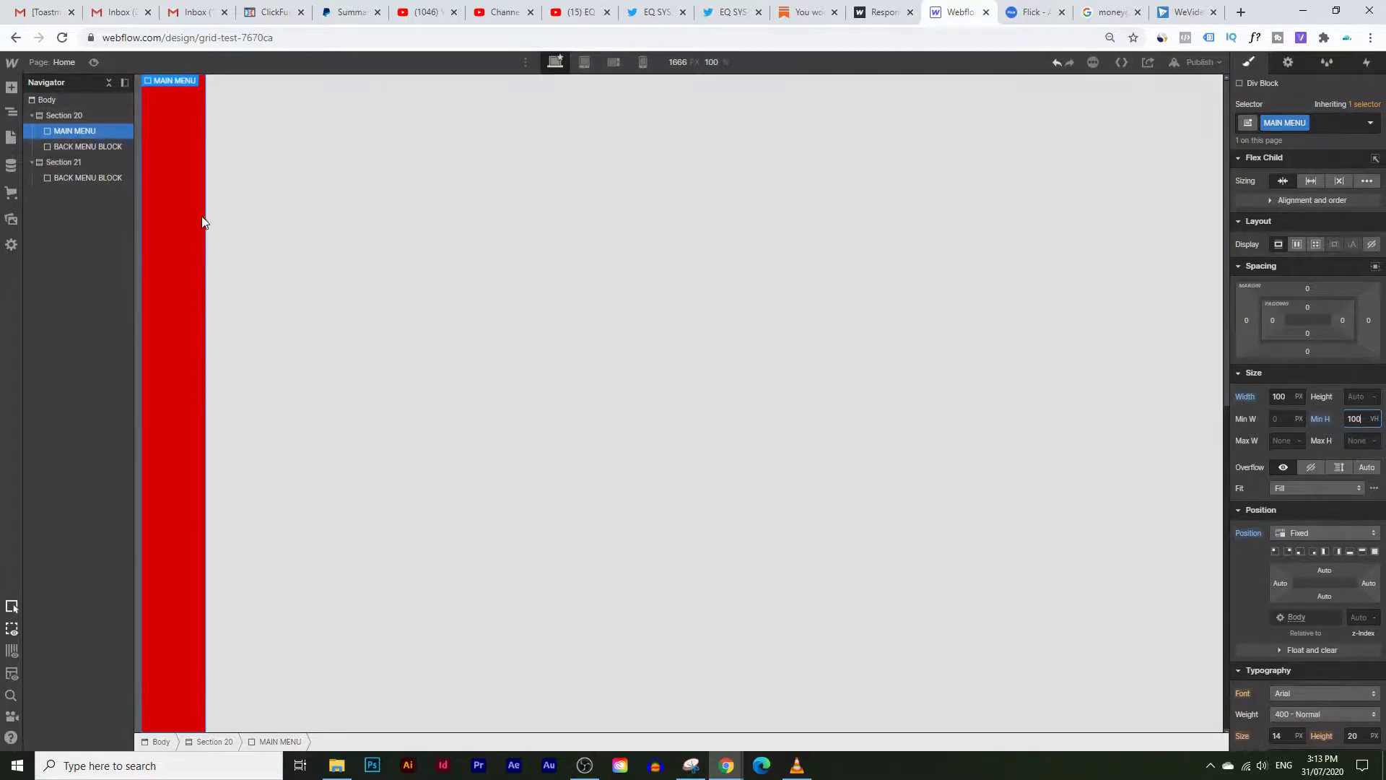
pyautogui.scroll(-4, 310, 259)
pyautogui.scroll(-5, 350, 288)
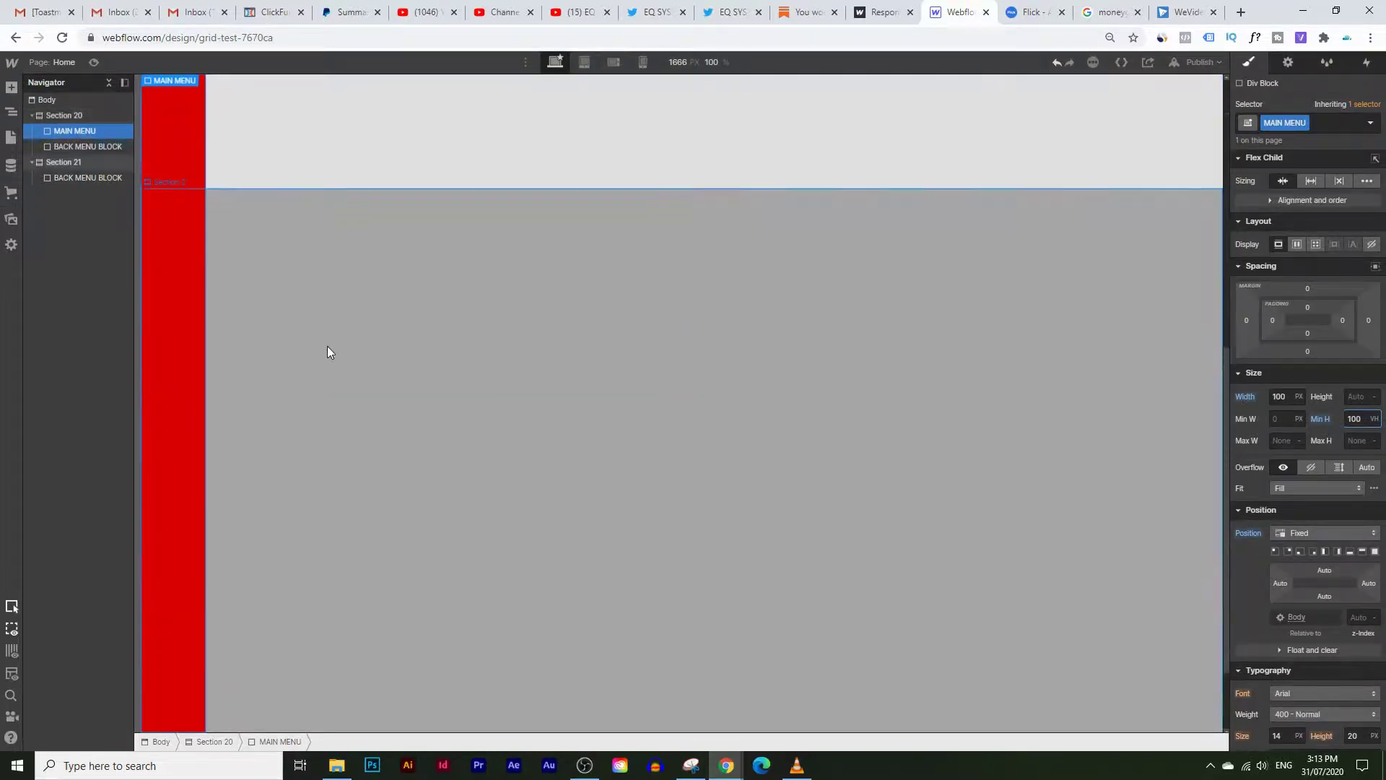
pyautogui.scroll(6, 203, 382)
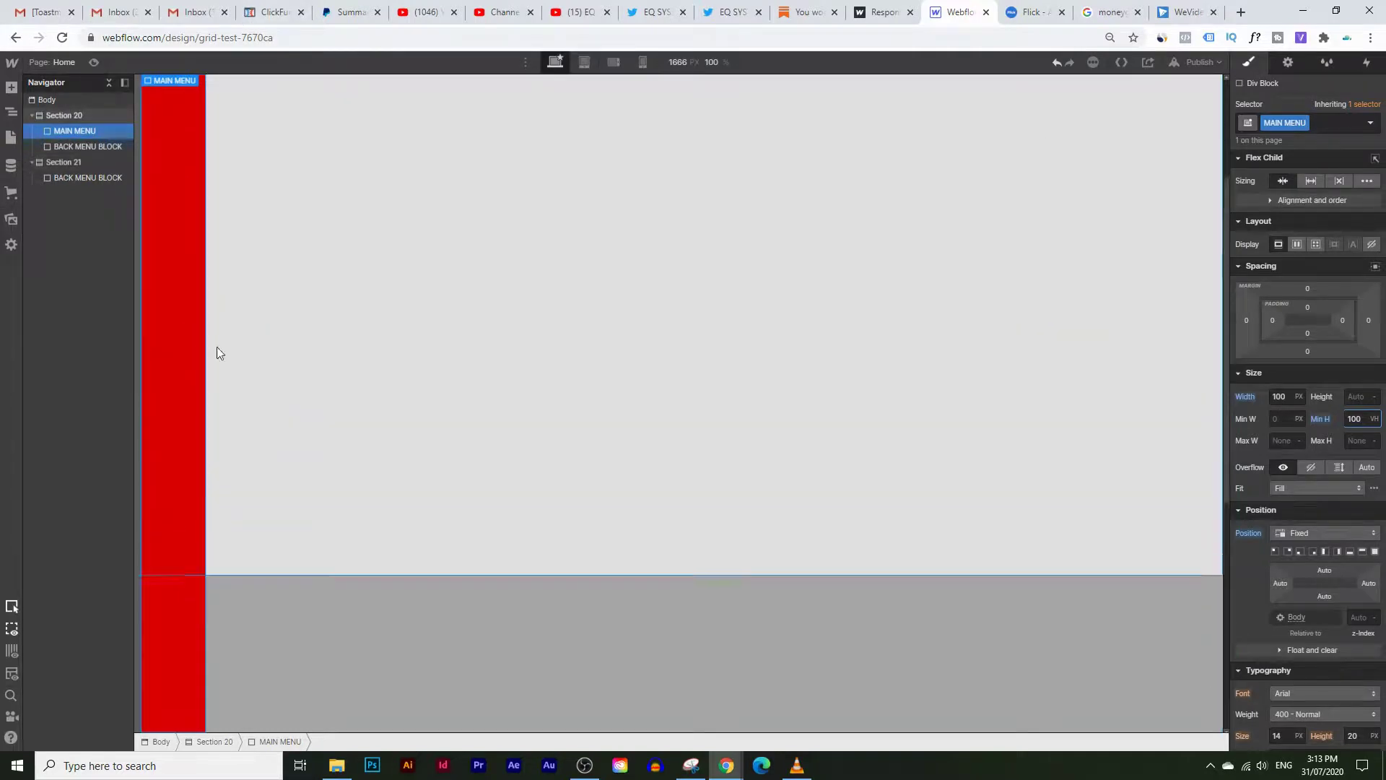
pyautogui.scroll(-2, 387, 337)
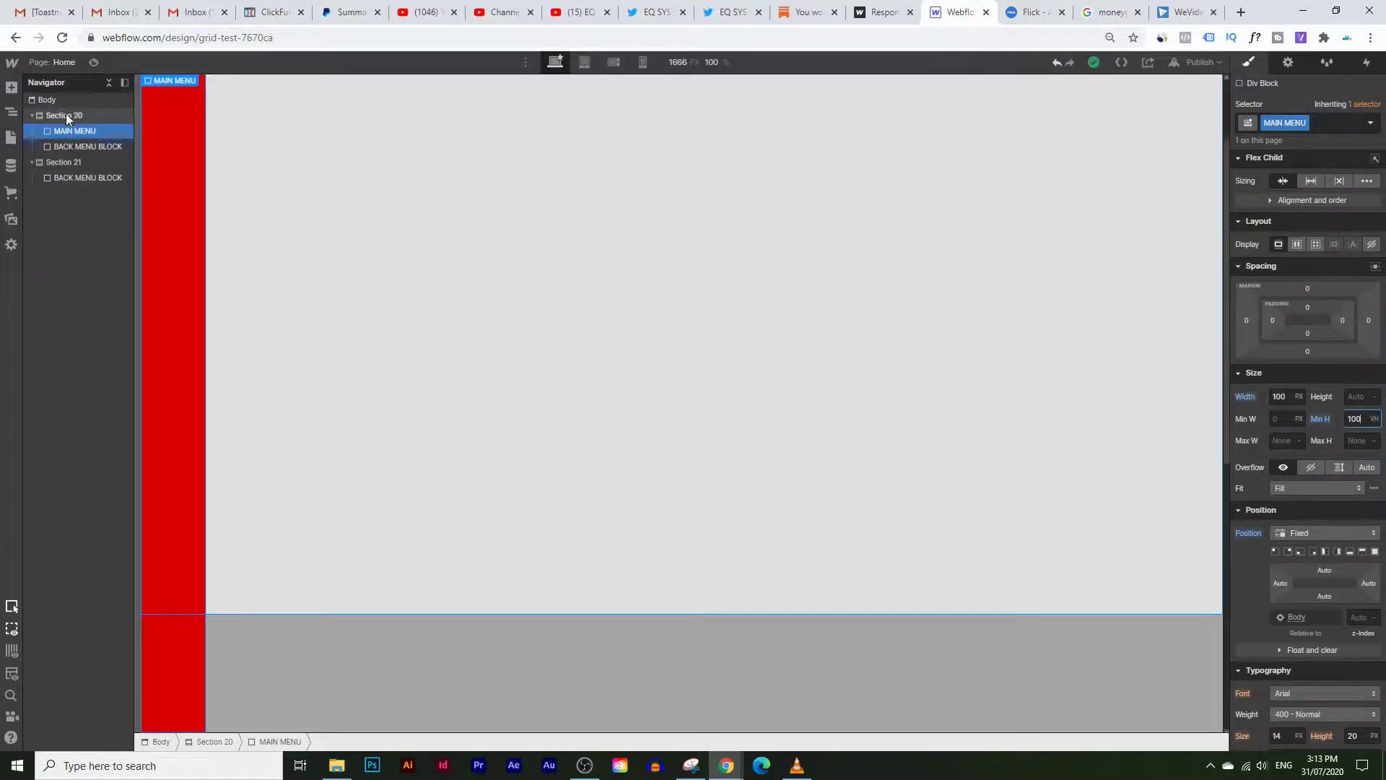
pyautogui.scroll(2, 320, 263)
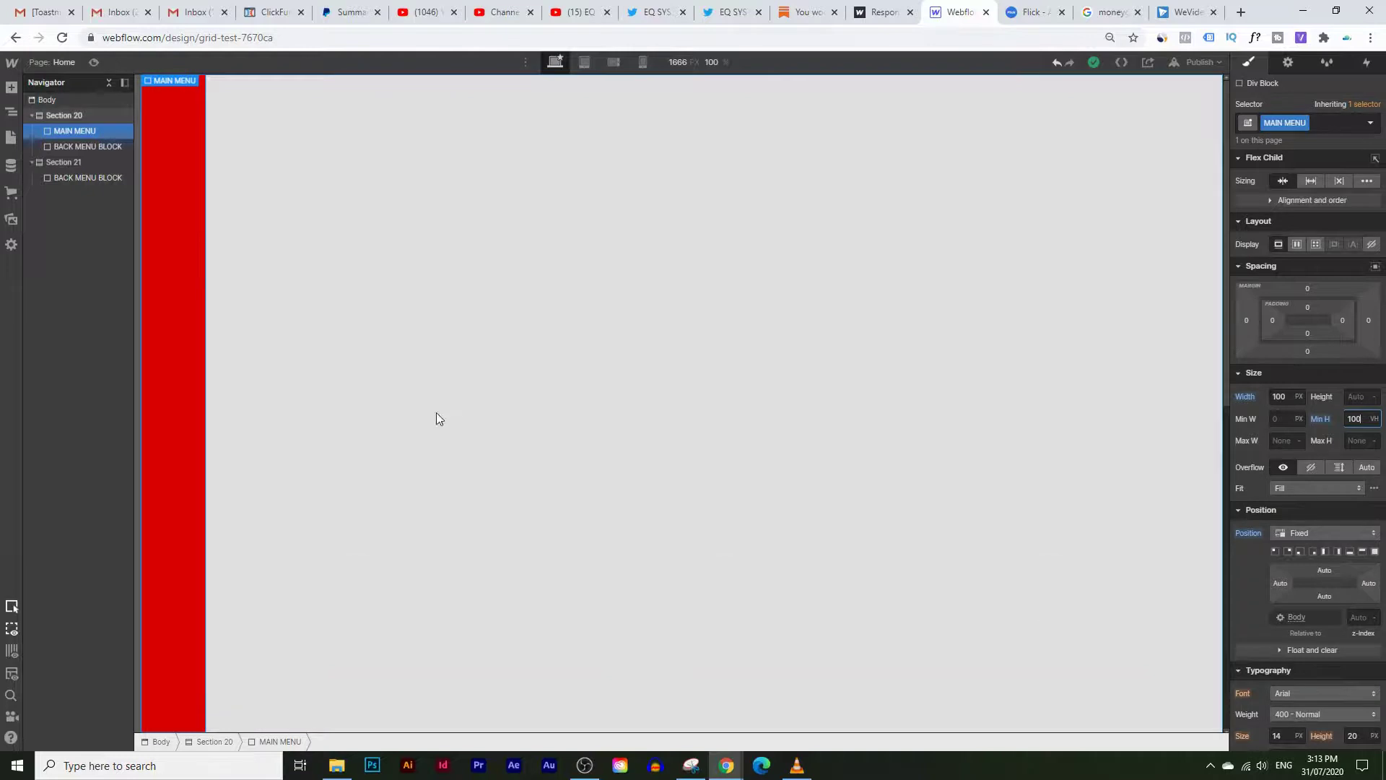
pyautogui.click(93, 63)
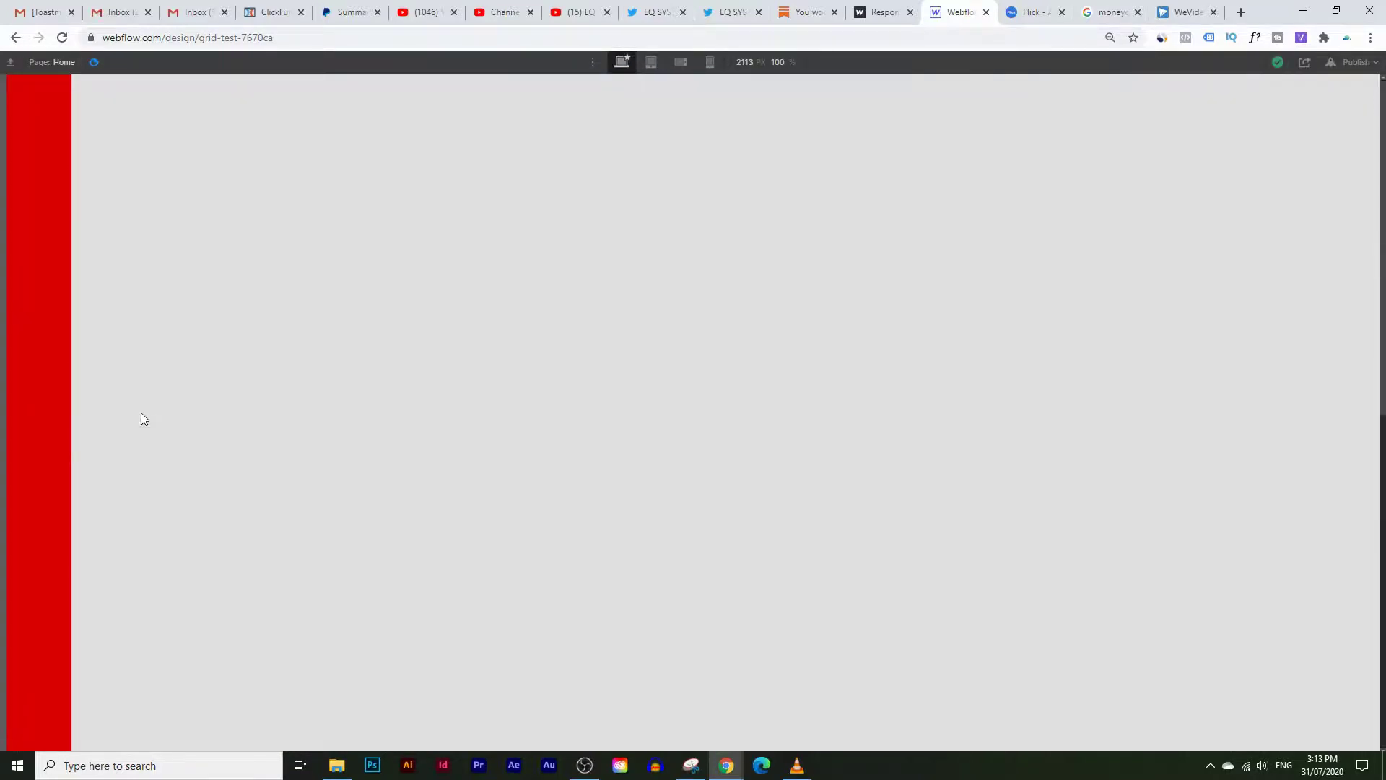
pyautogui.click(651, 63)
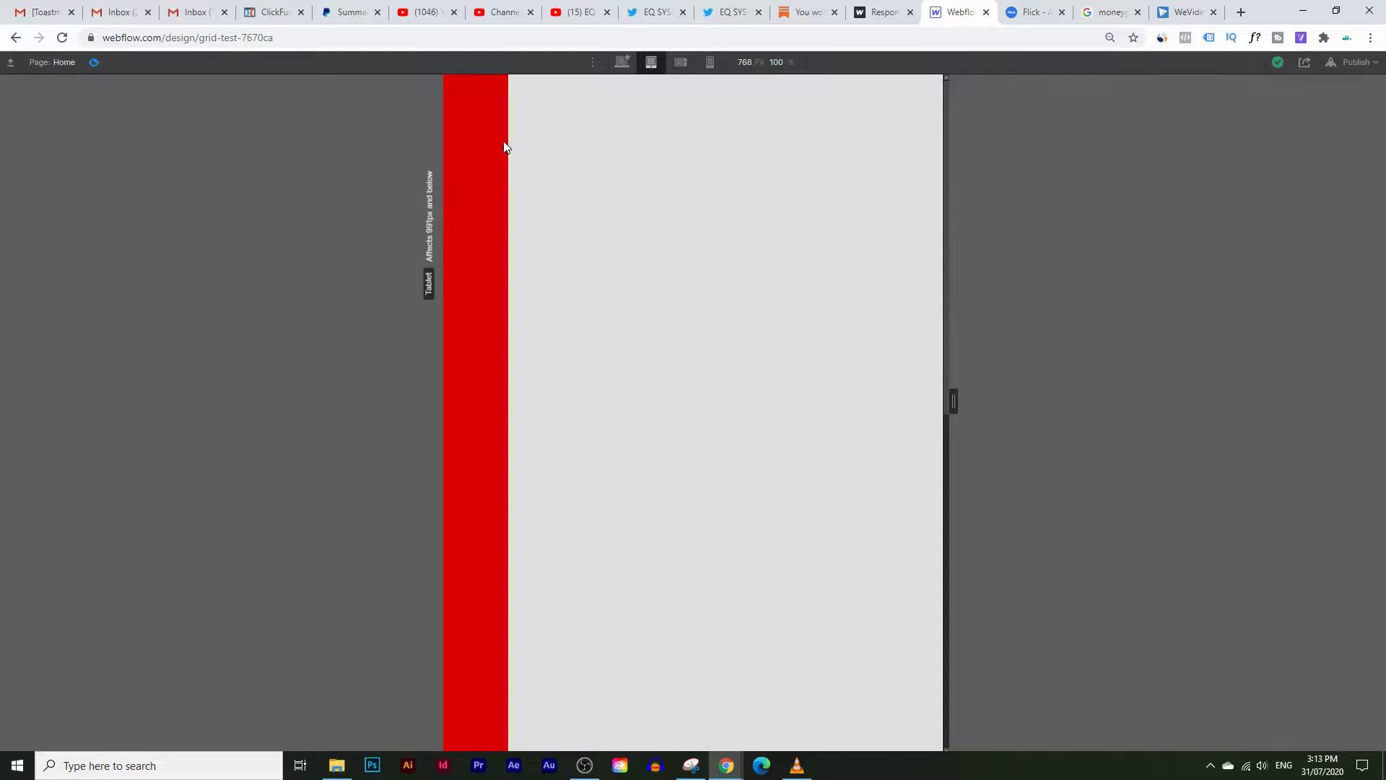
pyautogui.click(686, 64)
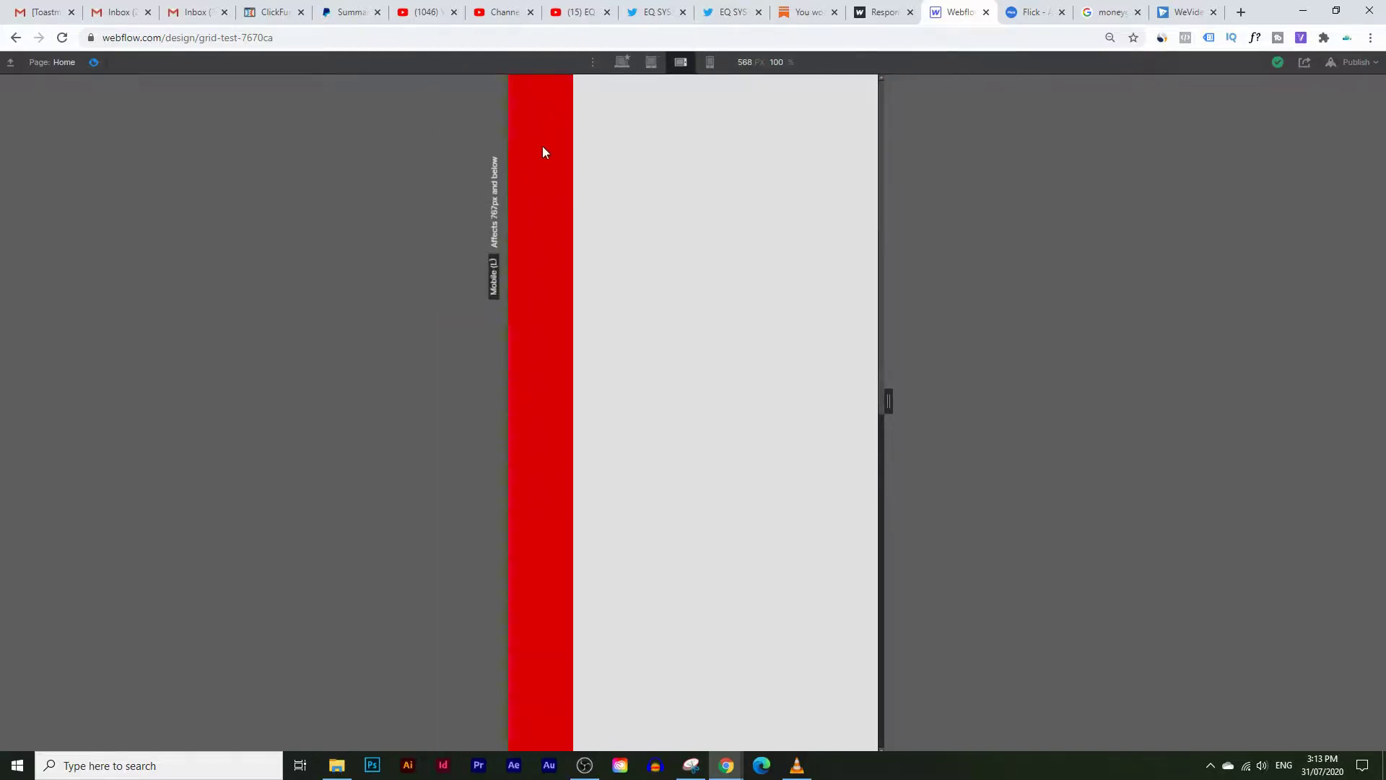
pyautogui.click(710, 62)
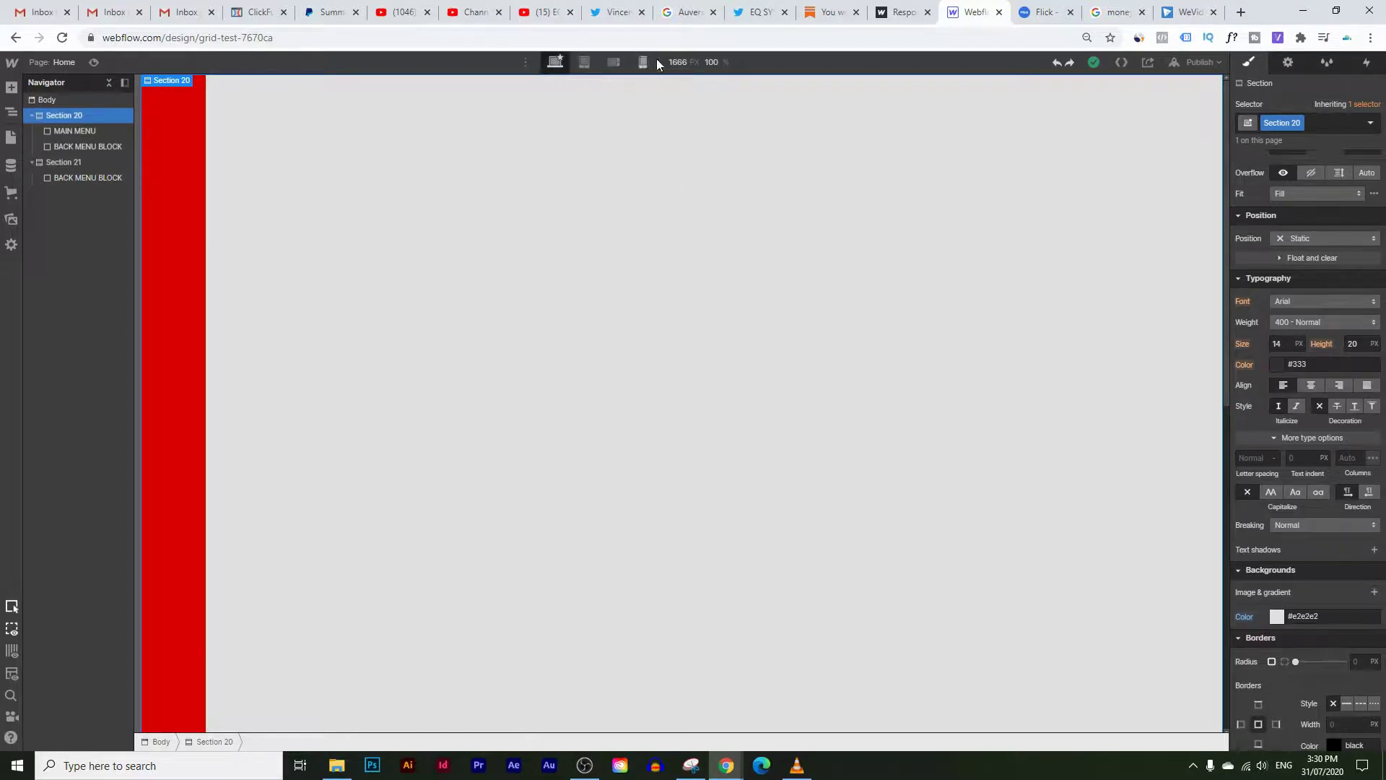
# - Preview the page at tablet, mobile landscape and mobile portrait widths, then return to desktop
pyautogui.click(585, 62)
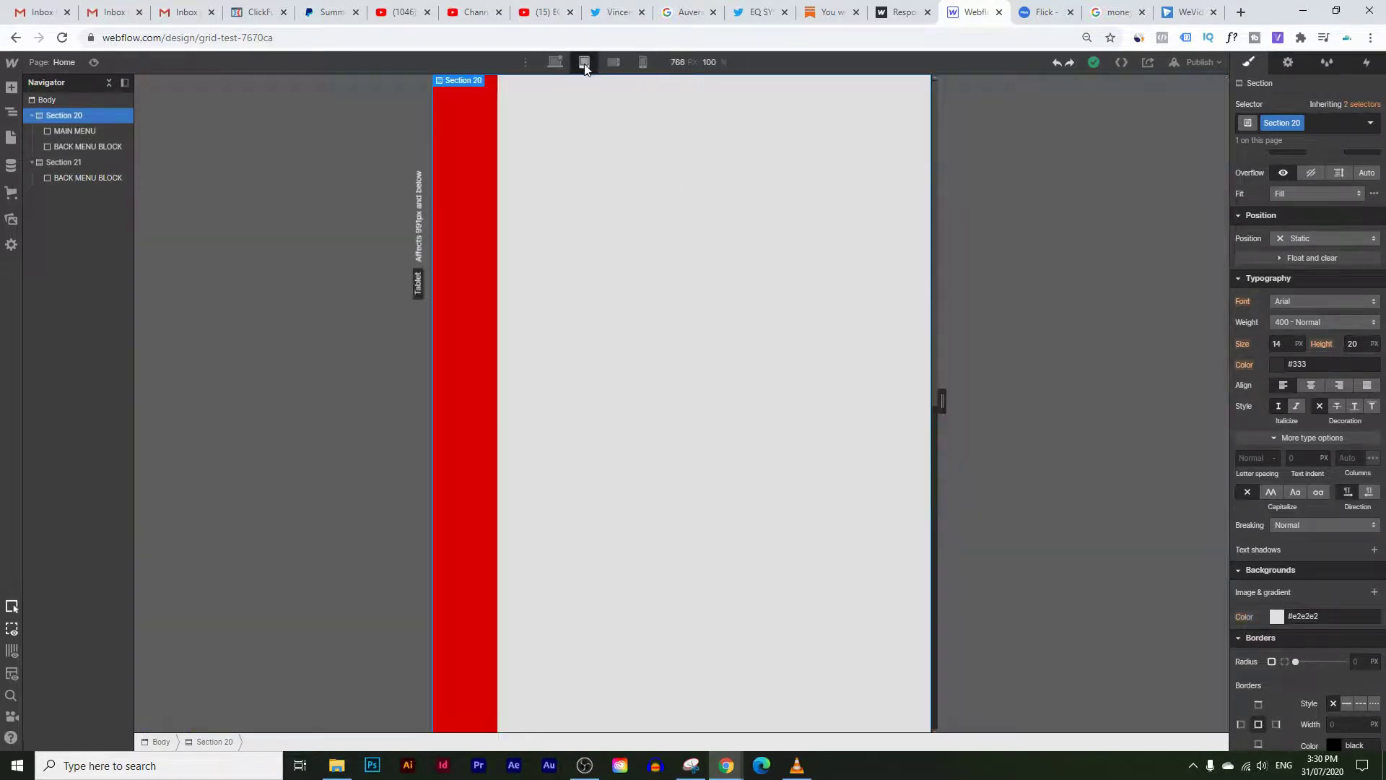
pyautogui.click(614, 62)
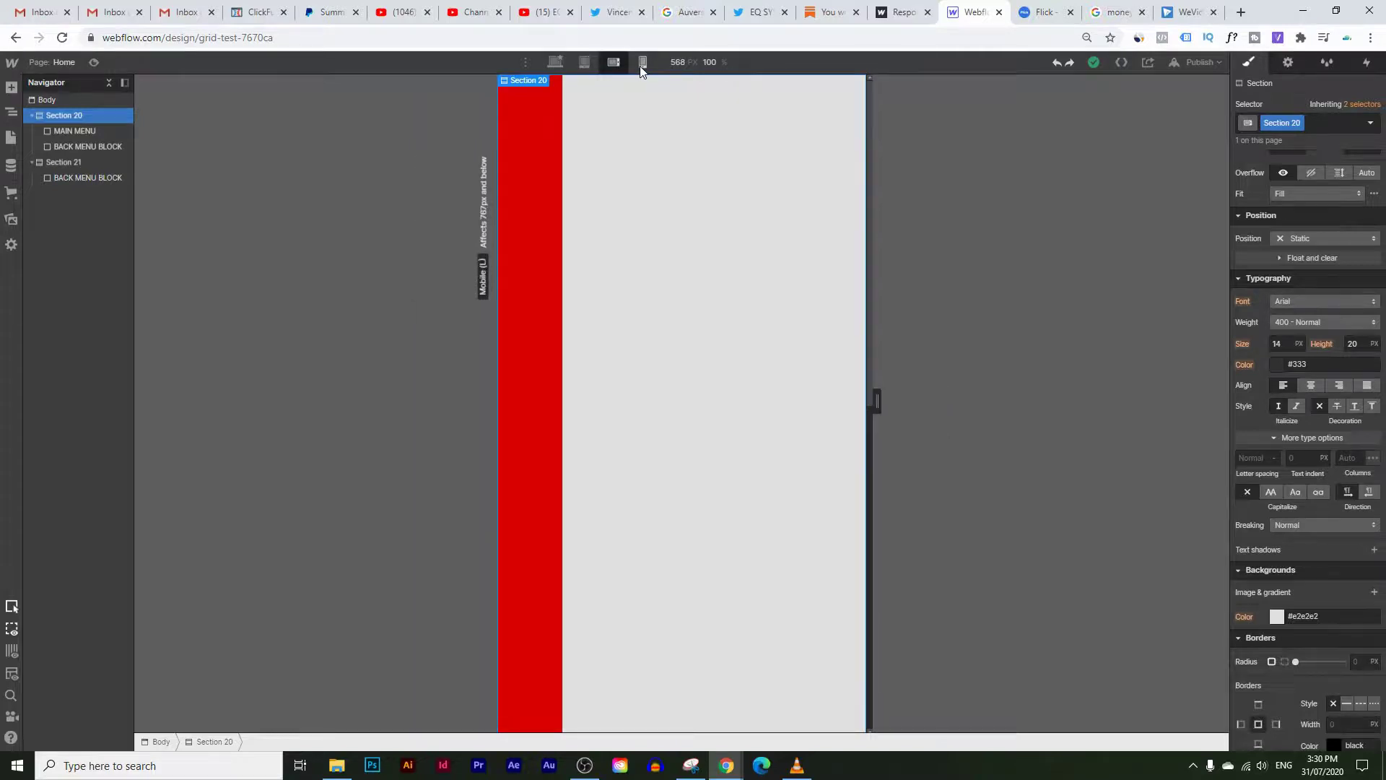
pyautogui.click(642, 64)
pyautogui.click(555, 63)
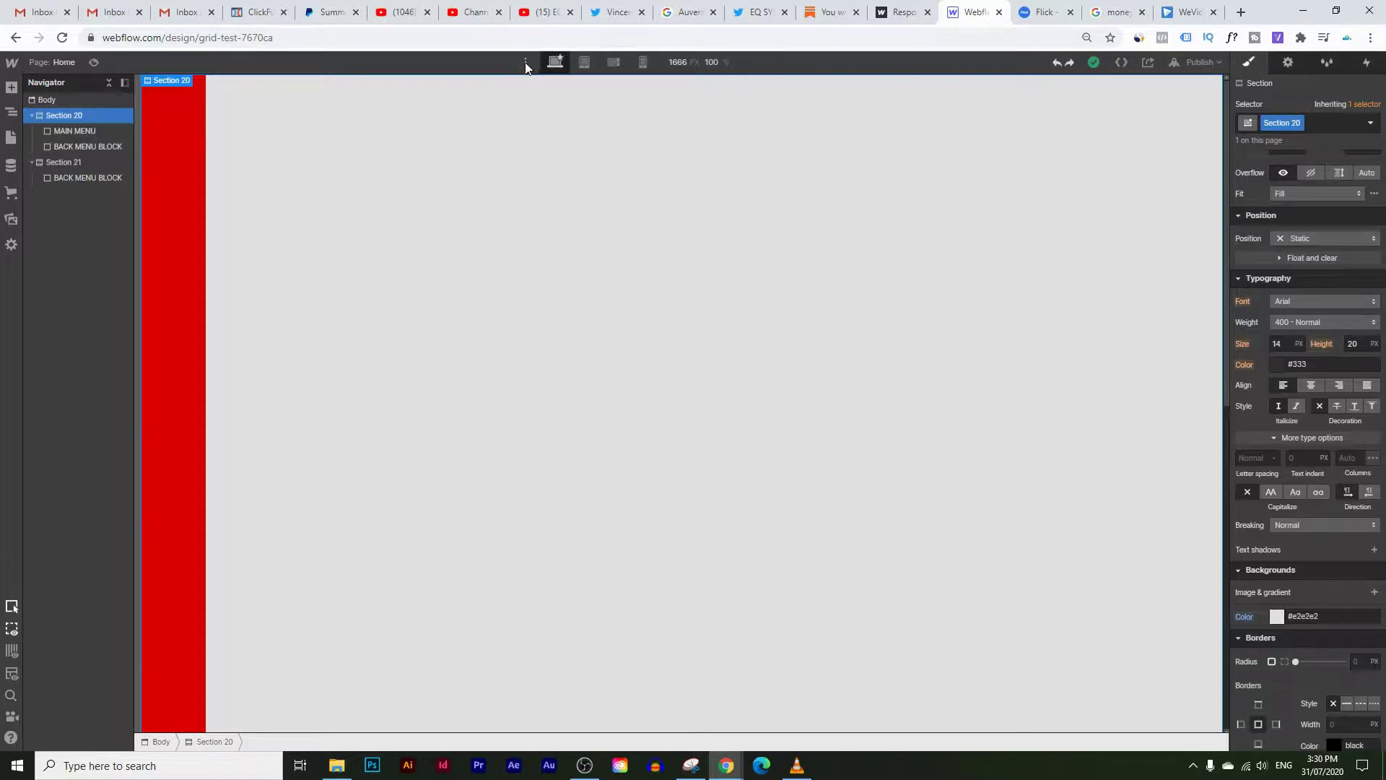
# - Create the 1280px, 1440px and 1920px large breakpoints, then go back to base desktop
pyautogui.click(525, 62)
pyautogui.click(501, 107)
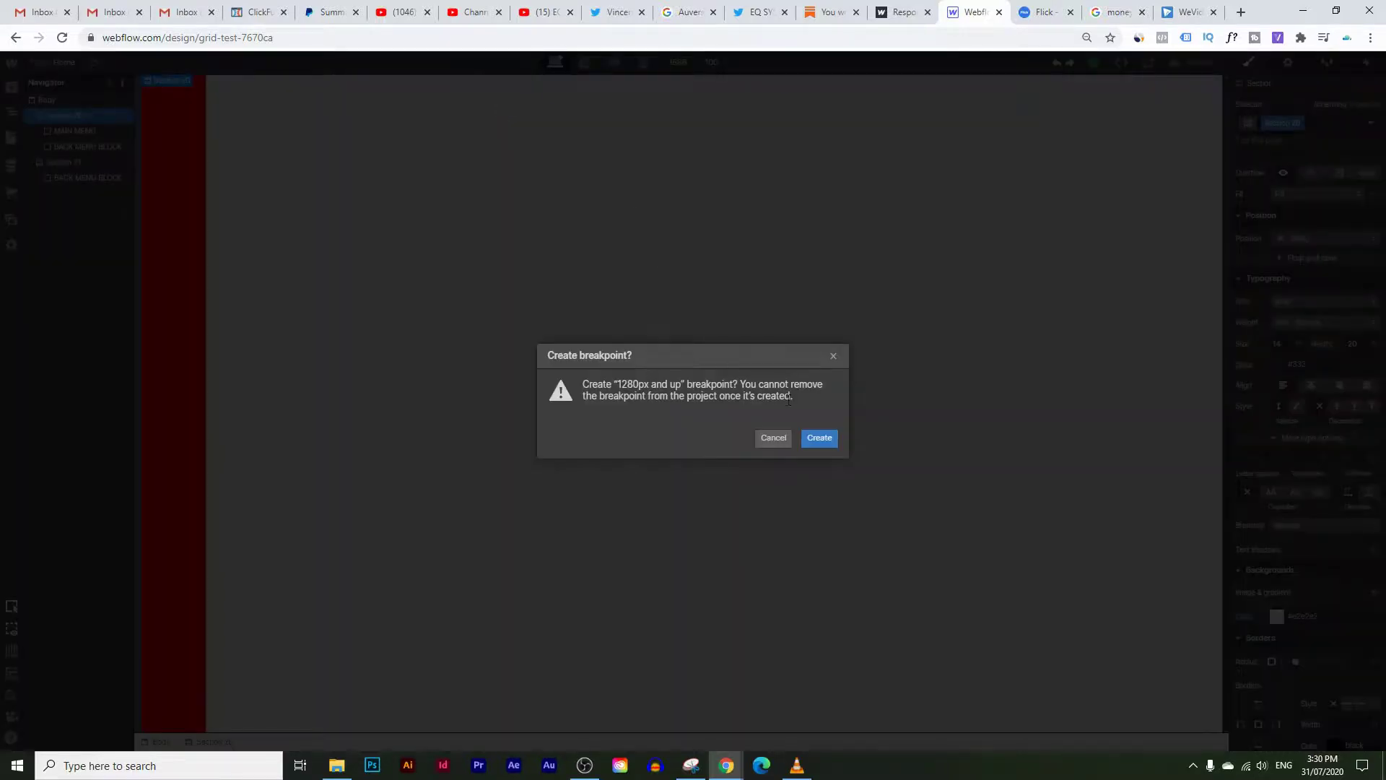
pyautogui.click(819, 439)
pyautogui.click(512, 62)
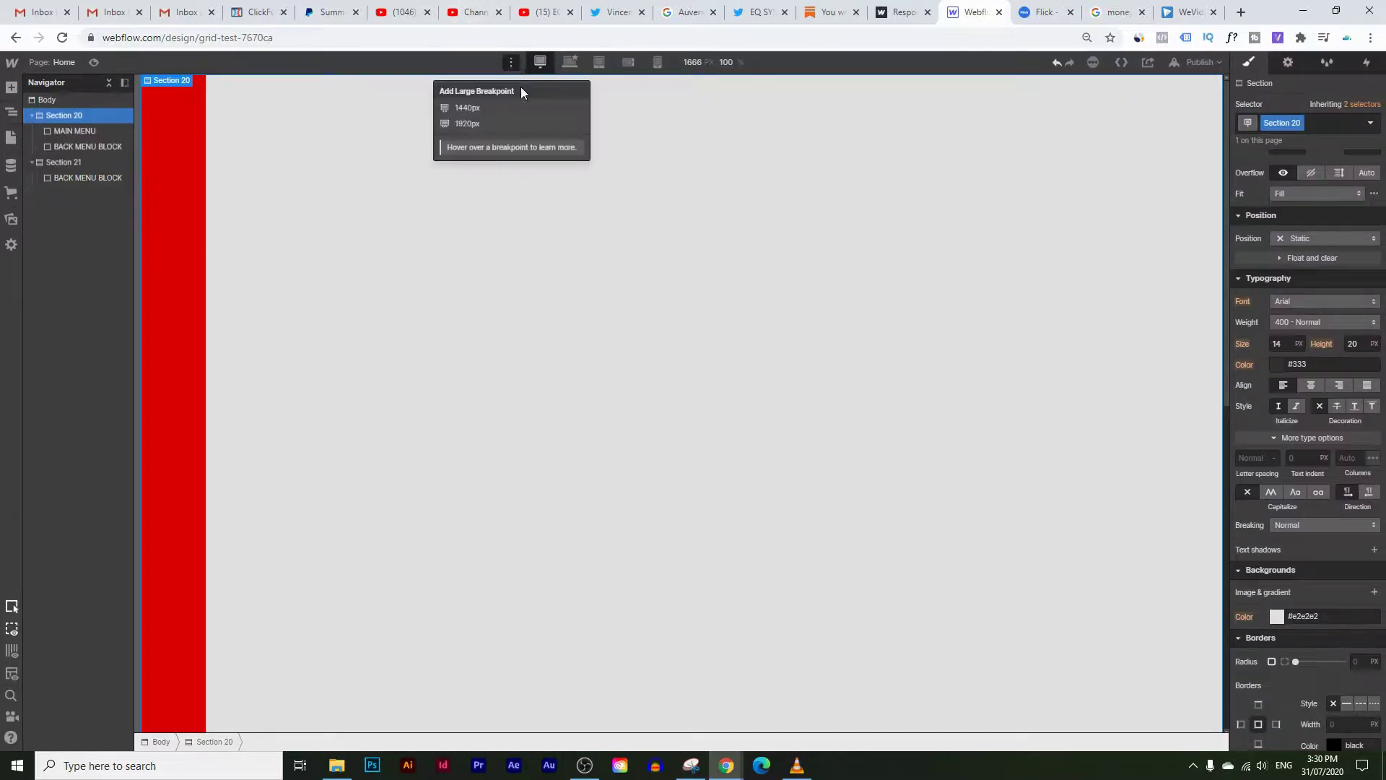
pyautogui.click(469, 108)
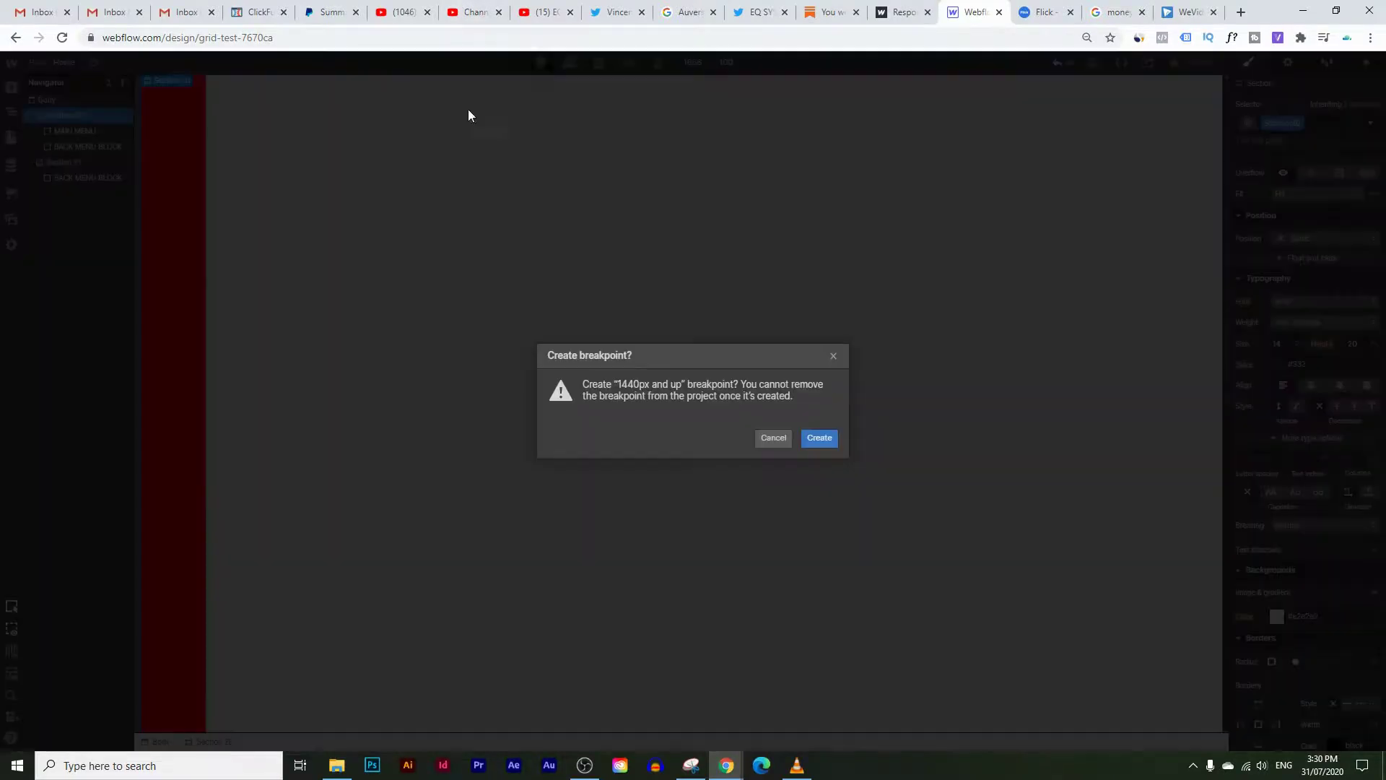
pyautogui.click(819, 438)
pyautogui.click(498, 63)
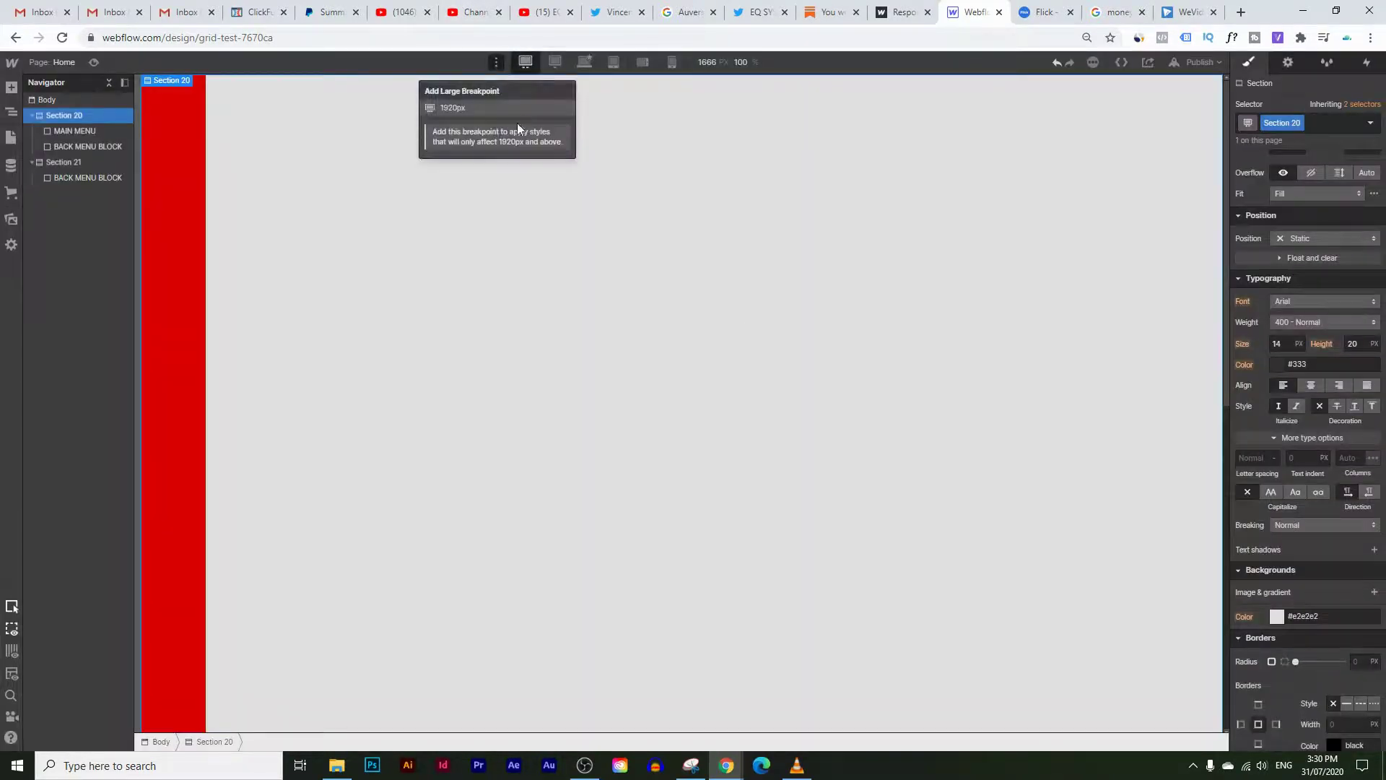
pyautogui.click(470, 108)
pyautogui.click(820, 438)
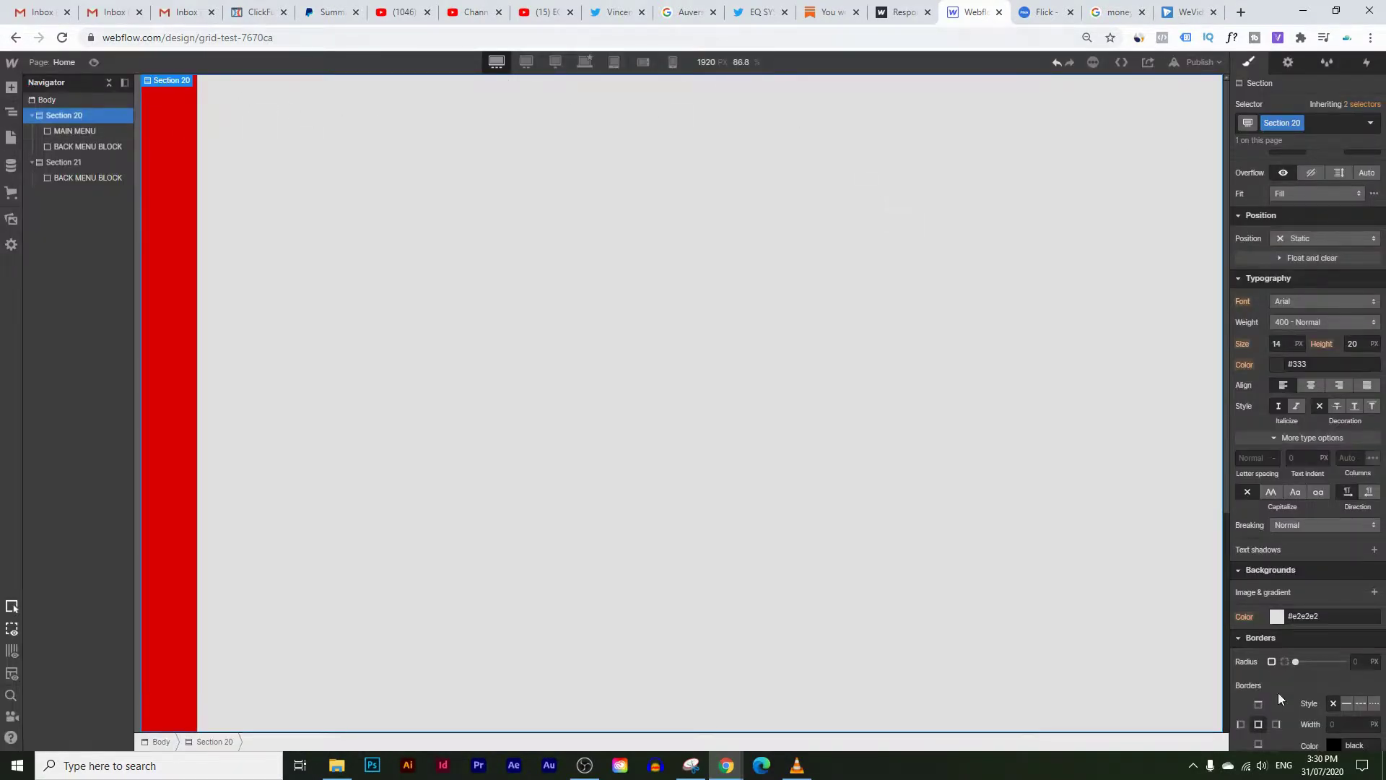
pyautogui.click(582, 63)
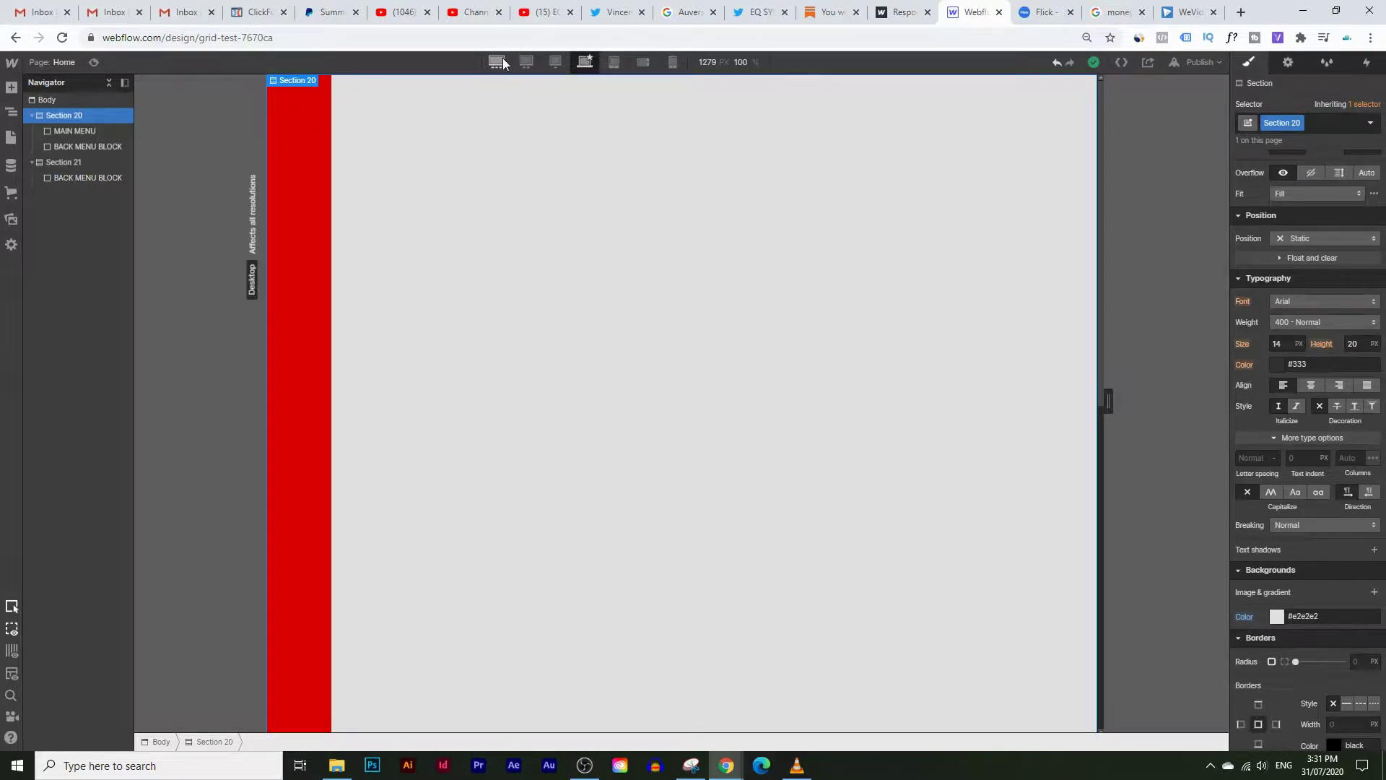
# - At tablet width, change MAIN MENU's background colour to blue #2800db
pyautogui.click(611, 63)
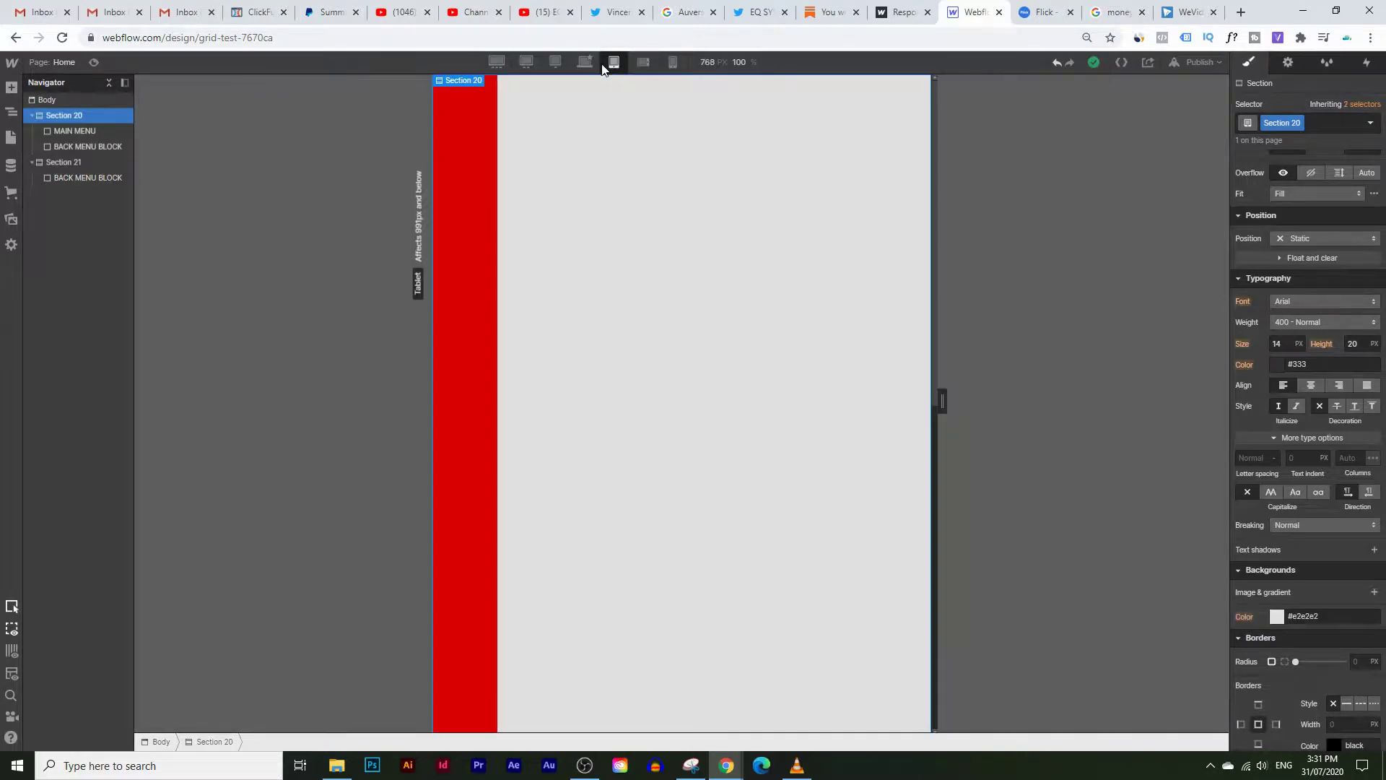
pyautogui.click(486, 228)
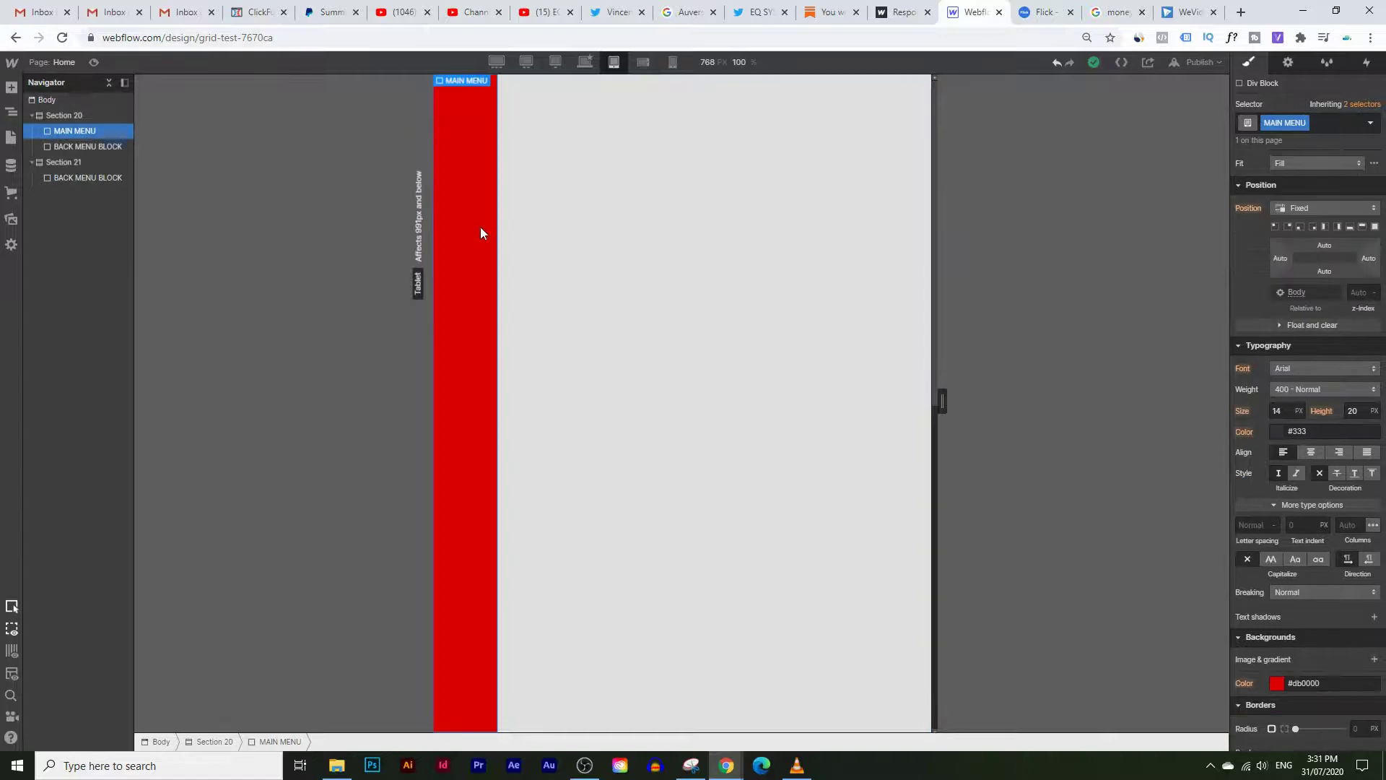
pyautogui.scroll(-2, 1296, 533)
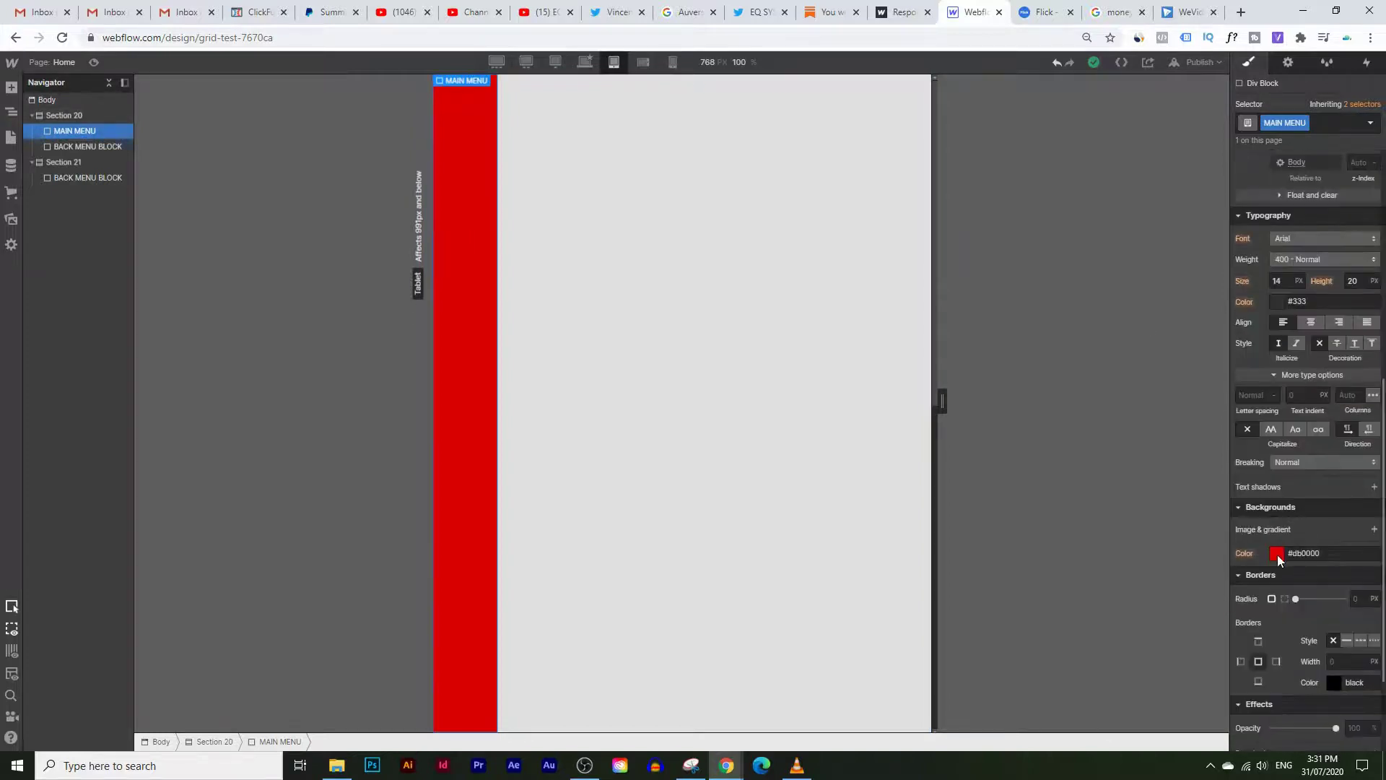
pyautogui.click(1276, 554)
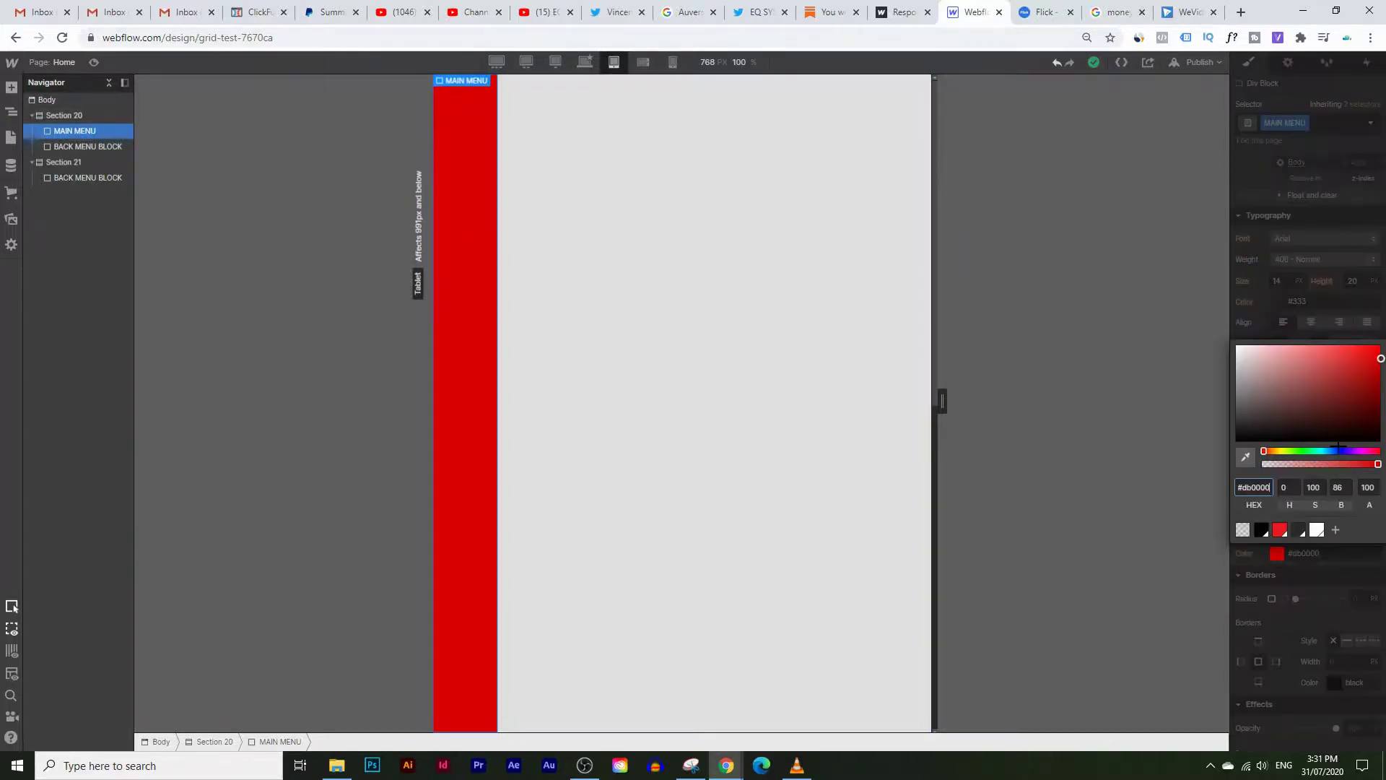
pyautogui.click(1343, 450)
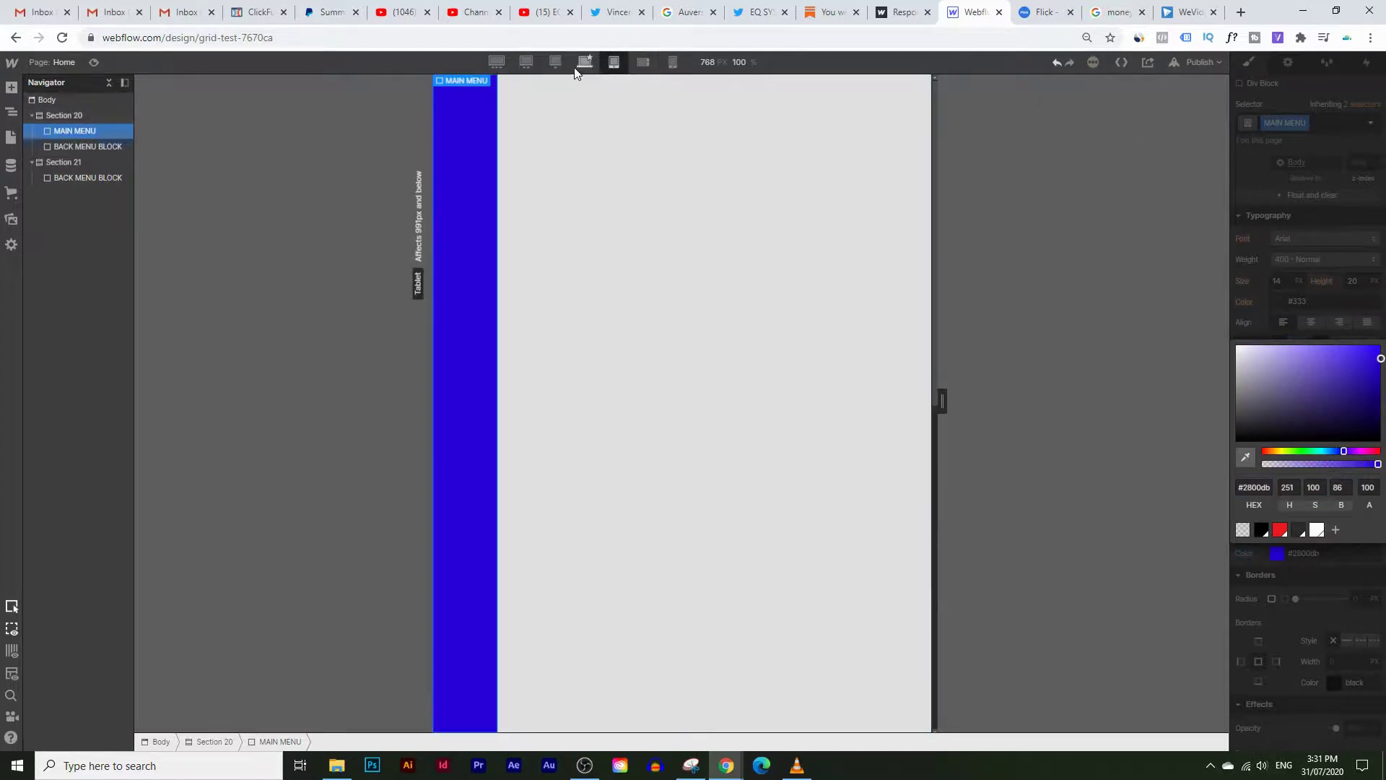
# - Check the menu colour at mobile landscape, mobile portrait, tablet, desktop and 1280px
pyautogui.click(641, 61)
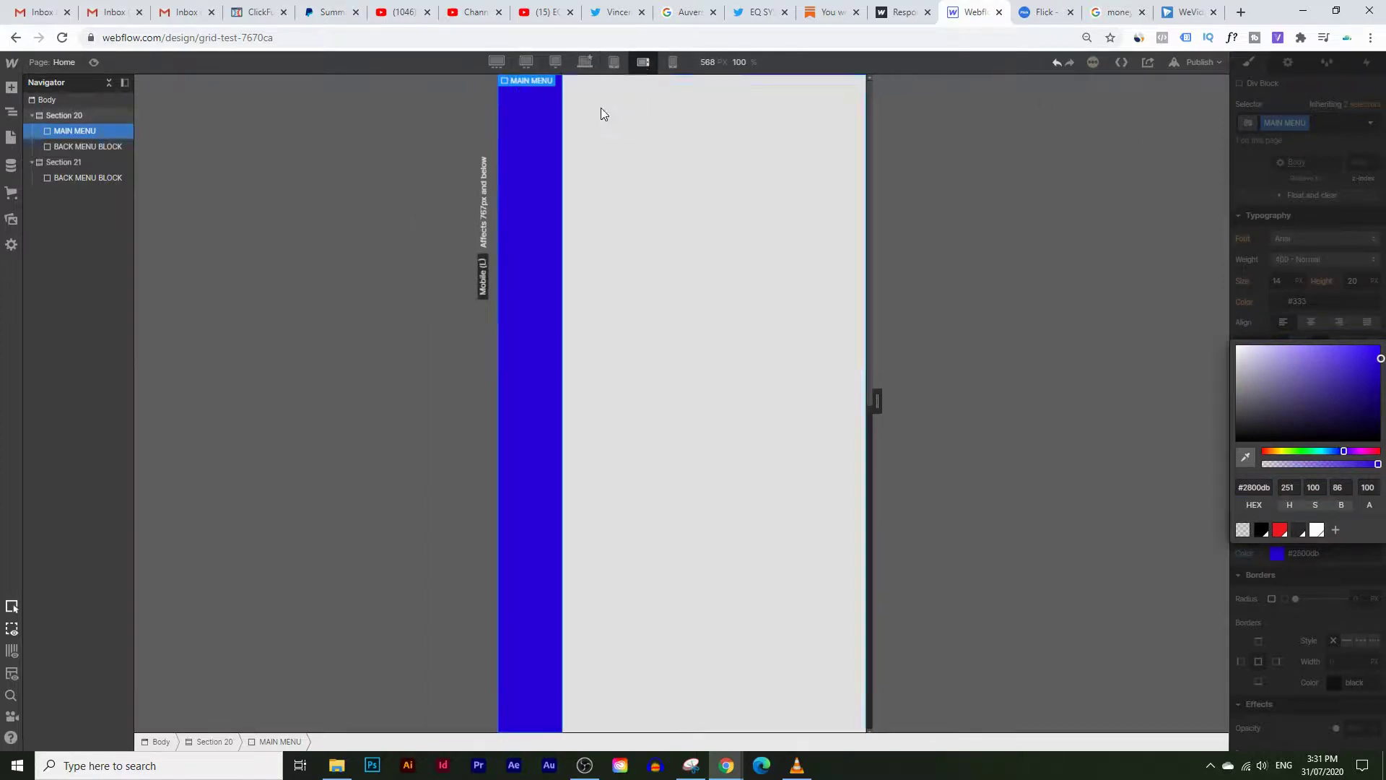
pyautogui.click(672, 63)
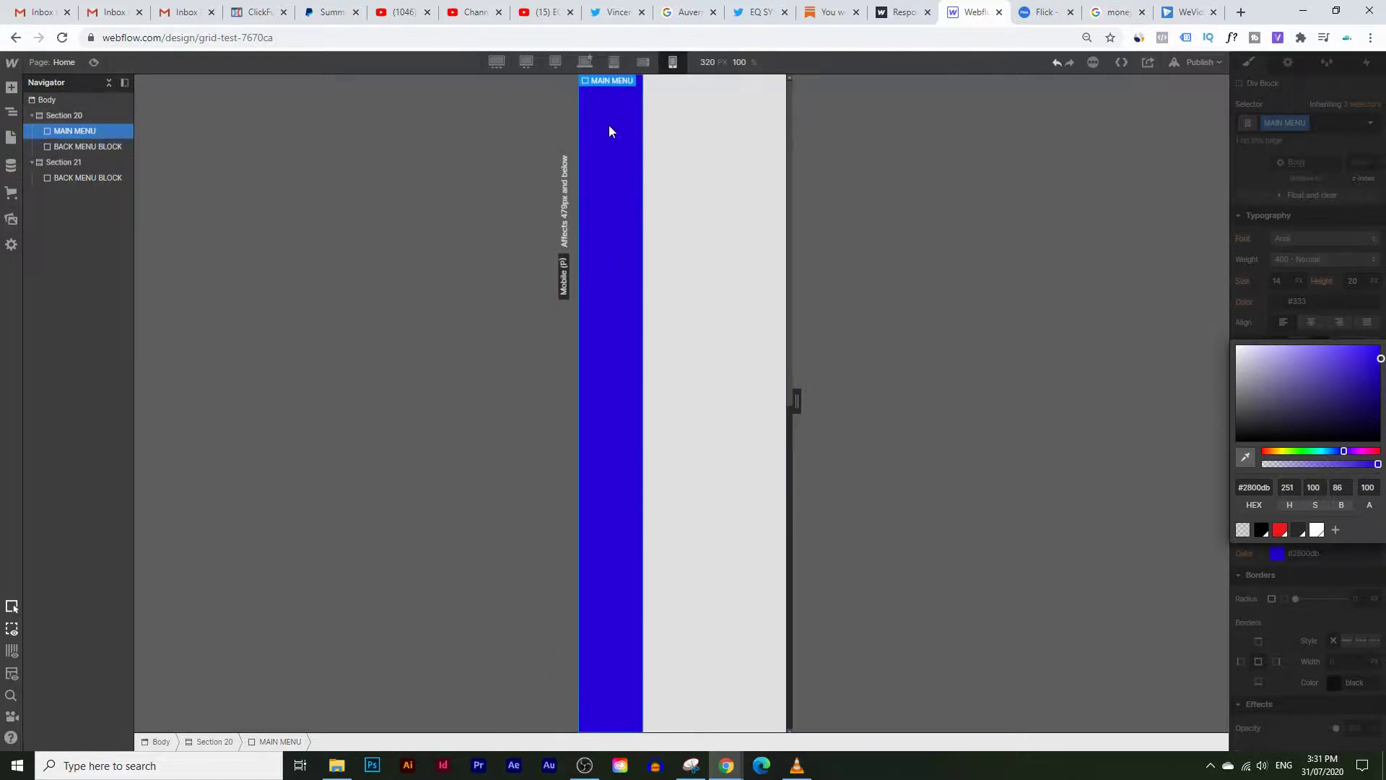
pyautogui.click(613, 64)
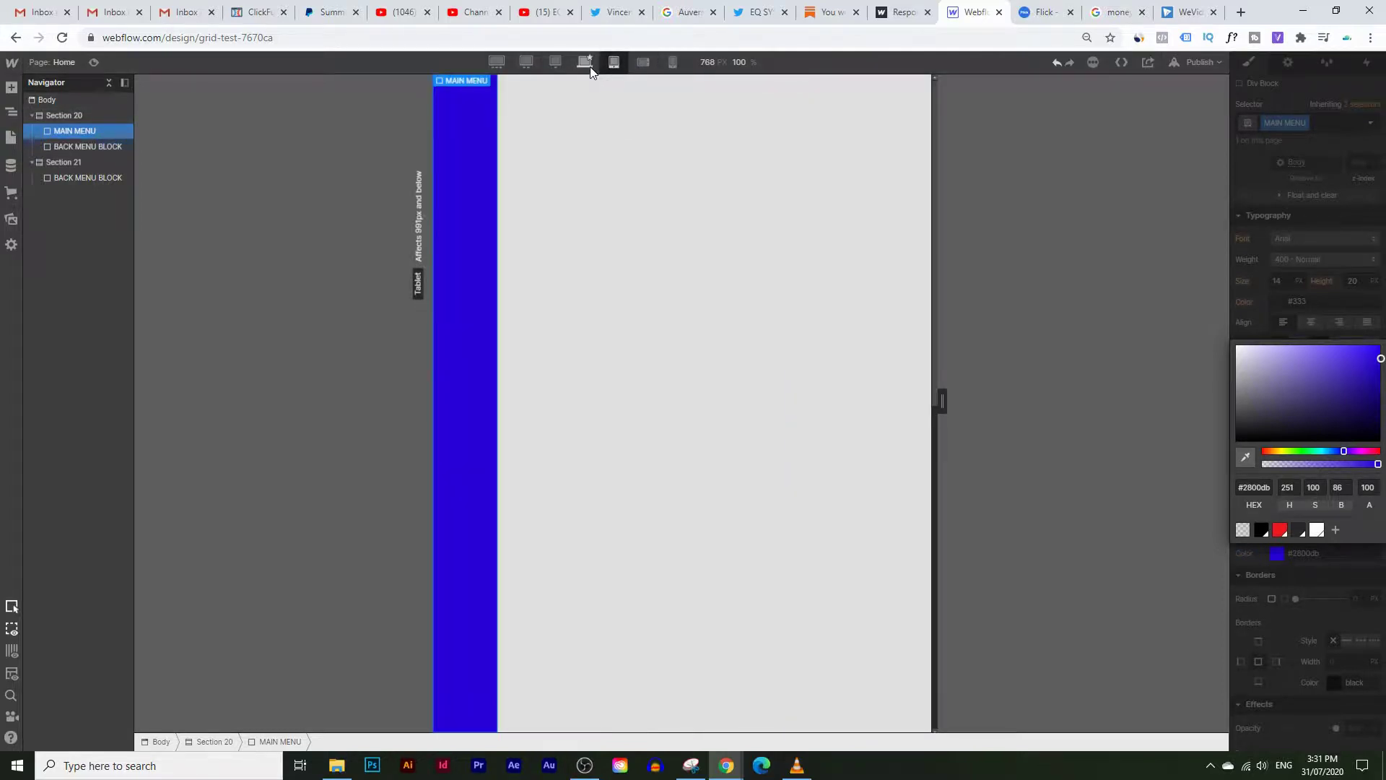
pyautogui.click(586, 62)
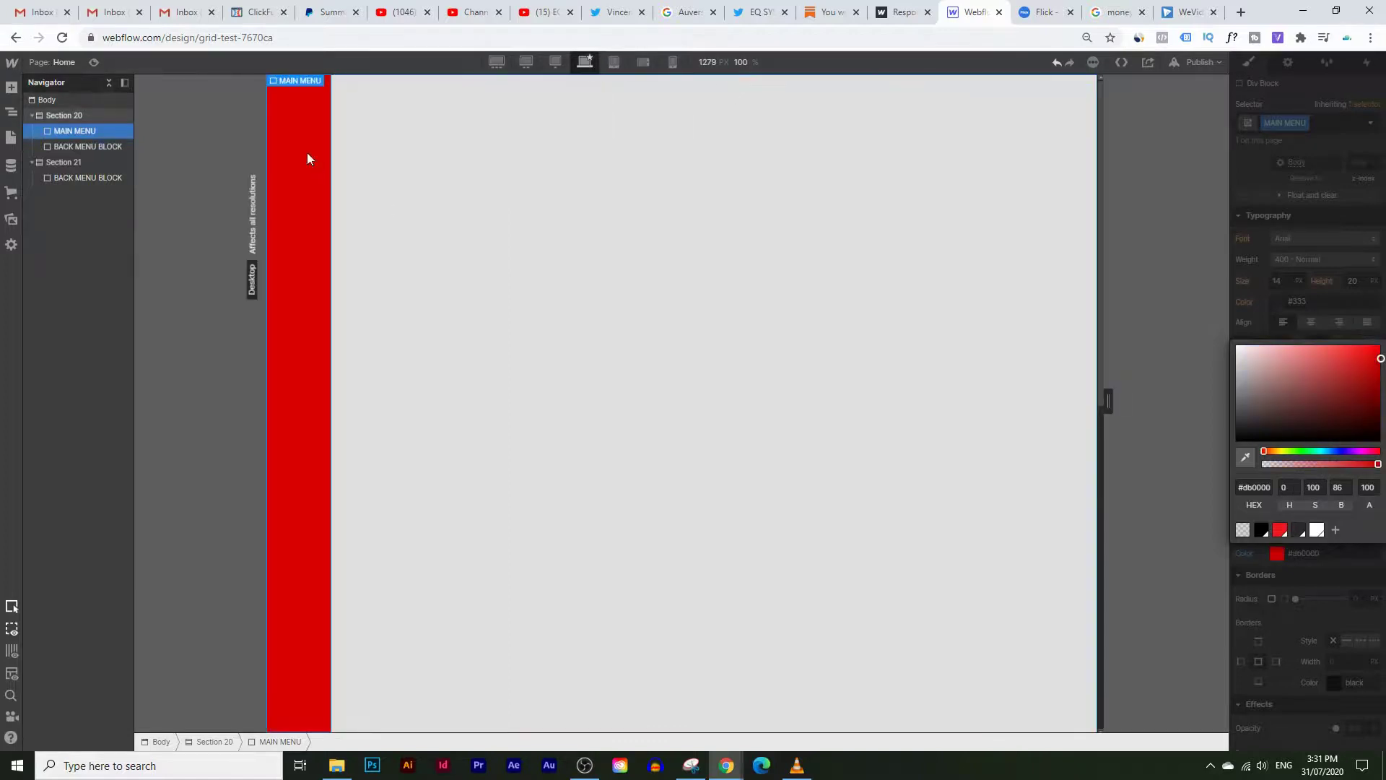
pyautogui.click(528, 64)
# - Compare the blue tablet menu with the red 1920px and desktop menu, then close the colour picker
pyautogui.click(504, 65)
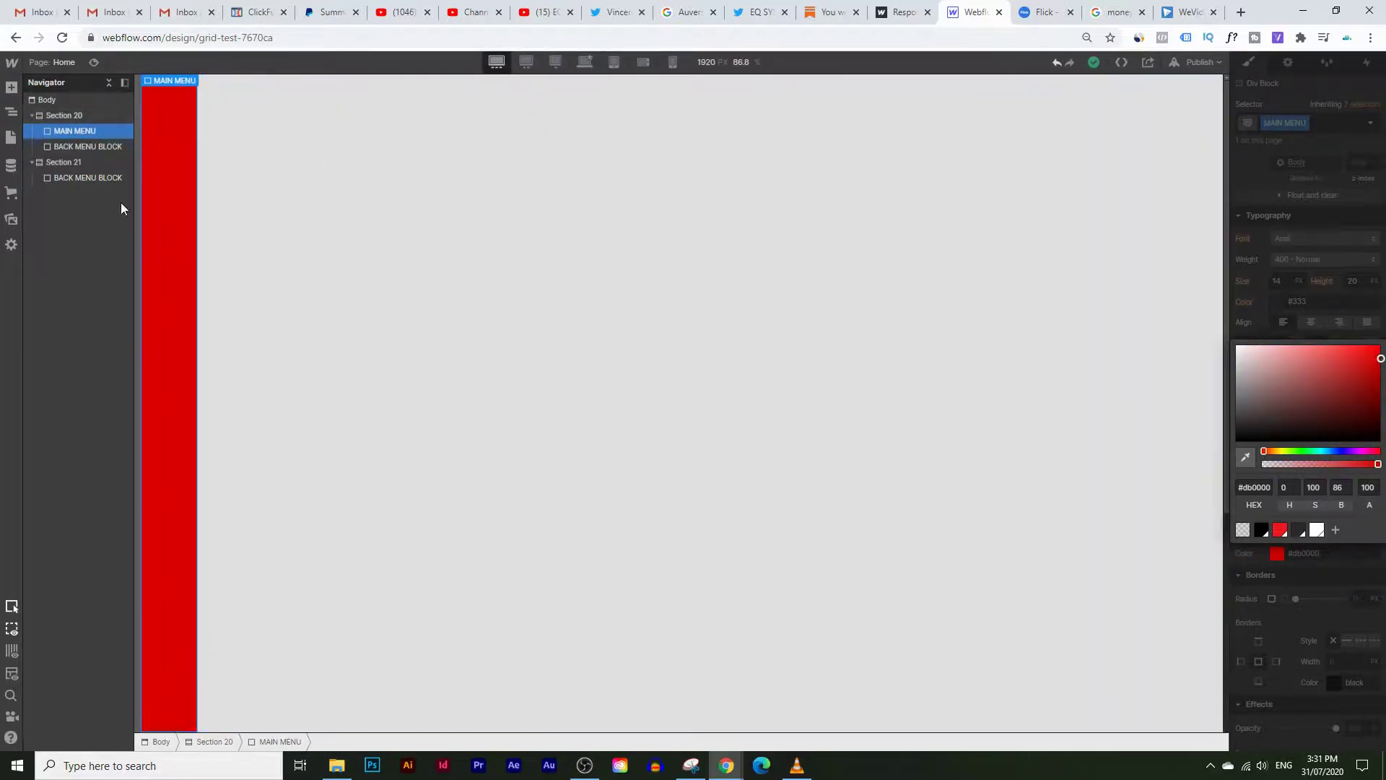
pyautogui.click(614, 63)
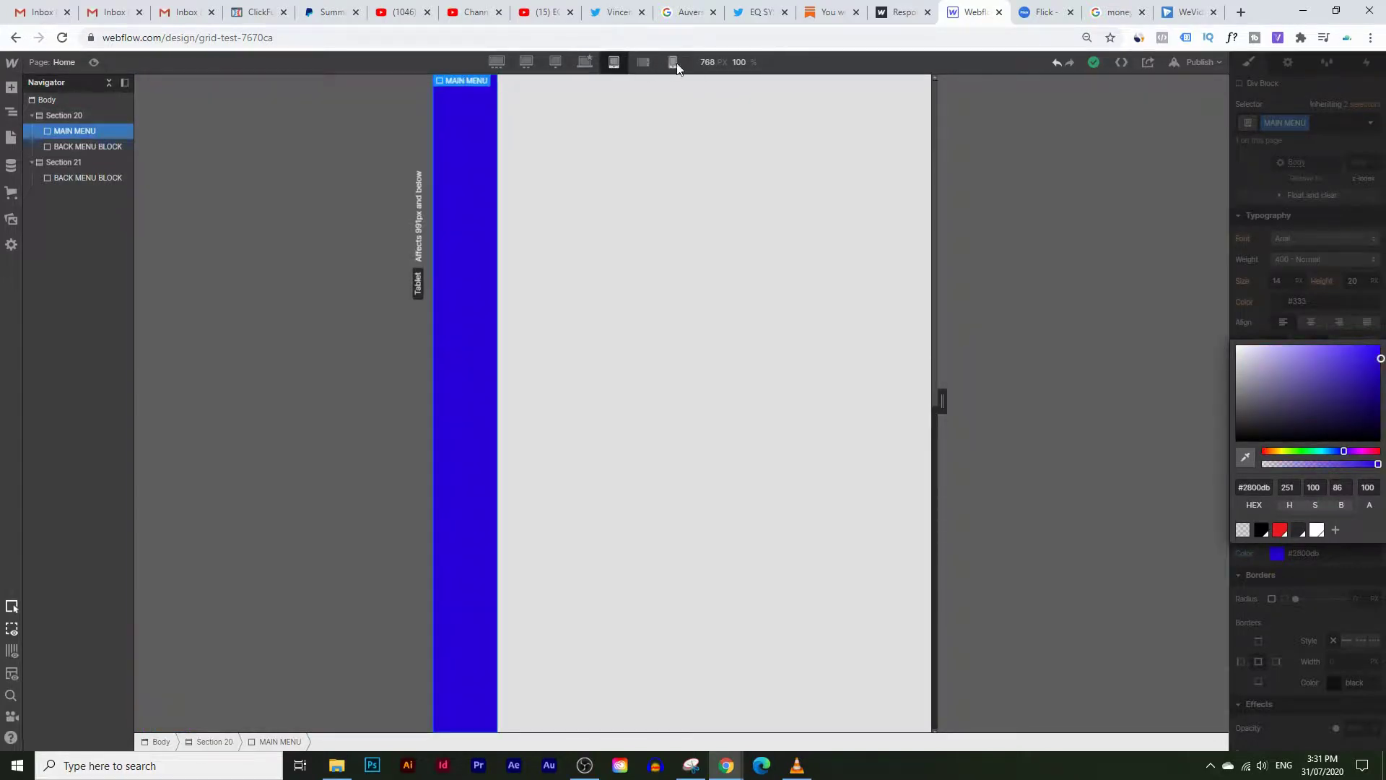
pyautogui.click(585, 62)
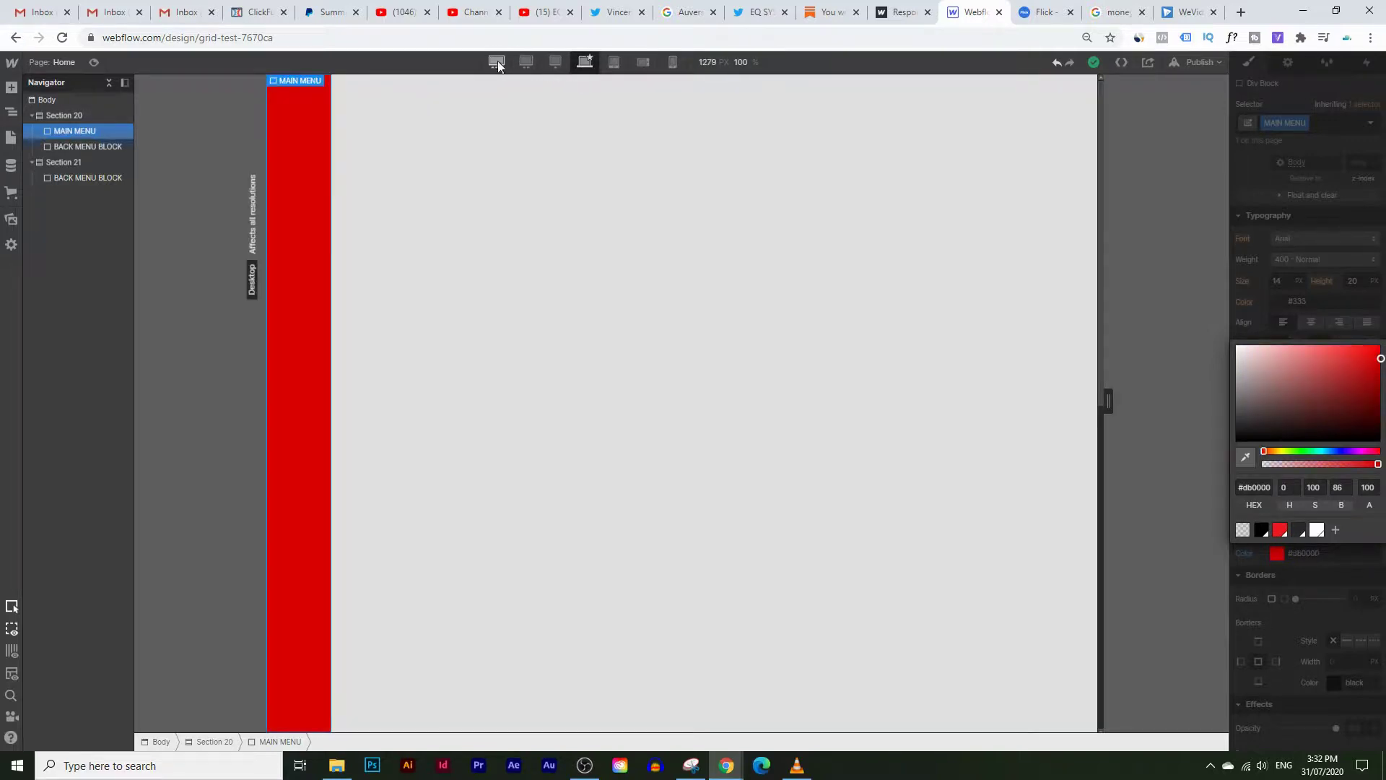
pyautogui.click(615, 63)
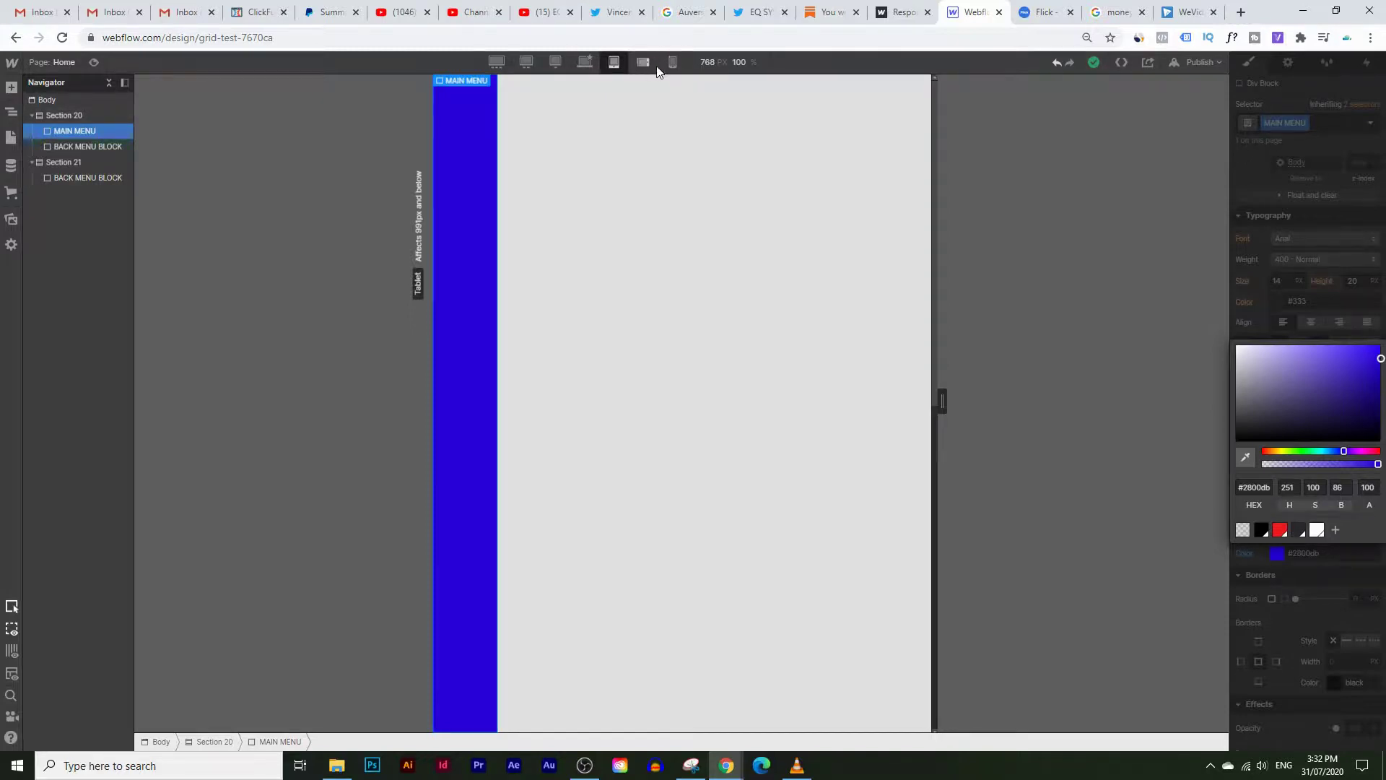
pyautogui.click(584, 62)
pyautogui.click(614, 62)
pyautogui.click(1258, 301)
pyautogui.scroll(6, 1258, 301)
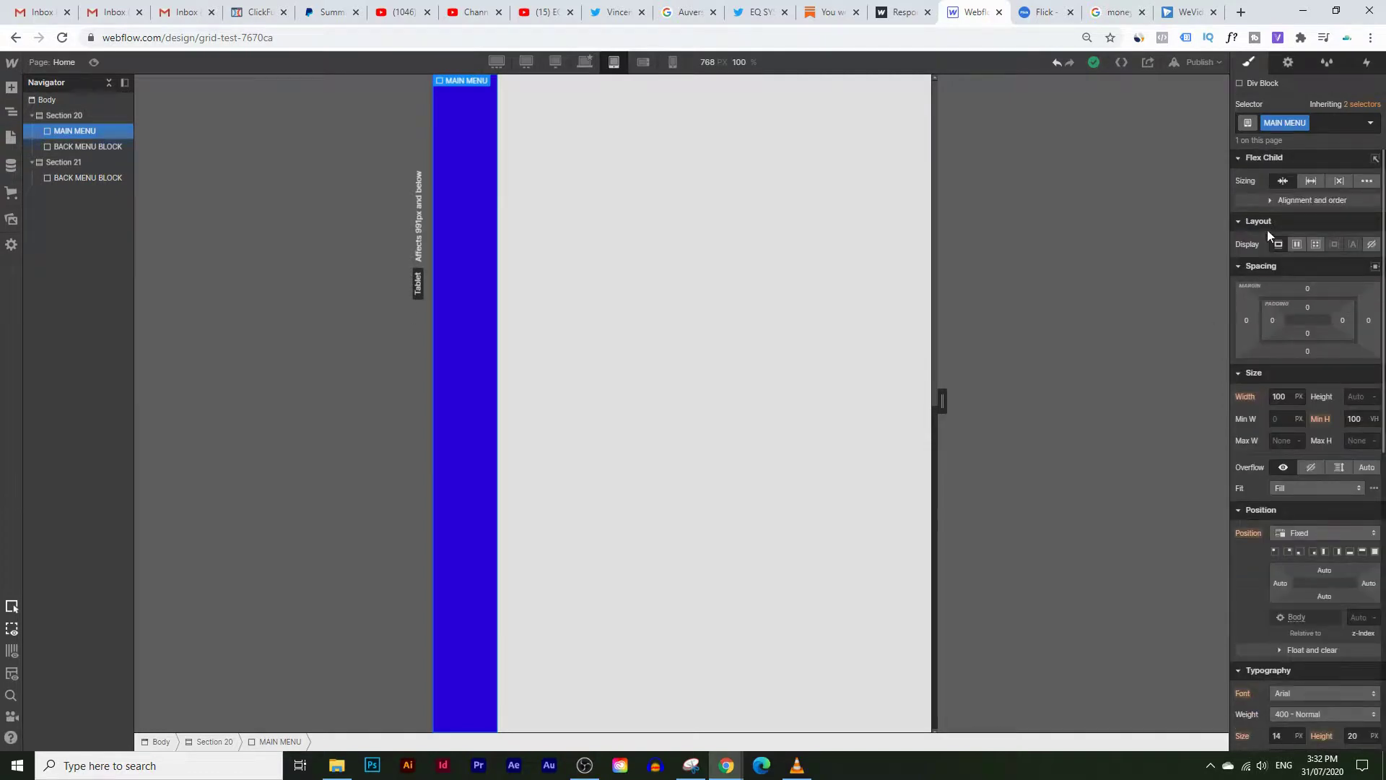
# - Set MAIN MENU's Display to None at tablet, verify mobile and desktop, then select BACK MENU BLOCK
pyautogui.click(1372, 245)
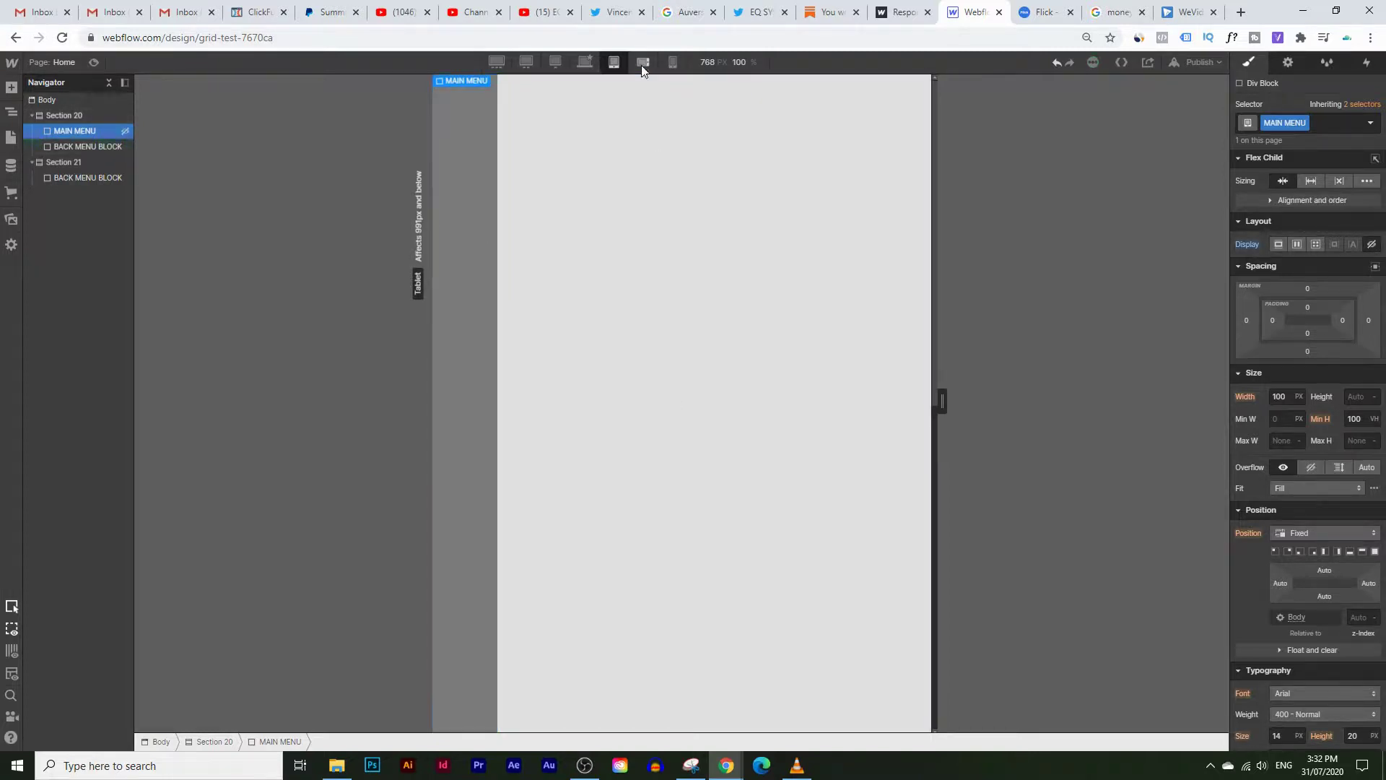
pyautogui.click(672, 63)
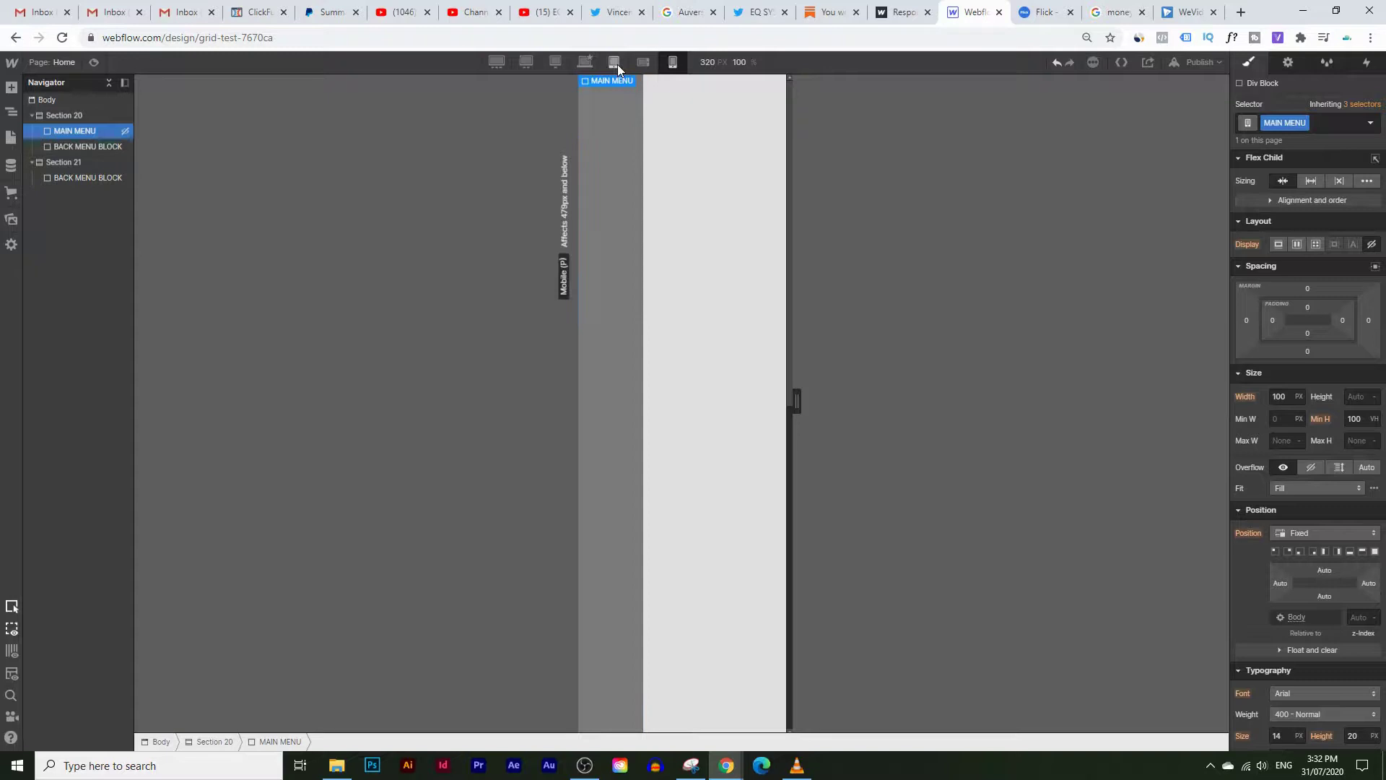
pyautogui.click(615, 63)
pyautogui.click(584, 62)
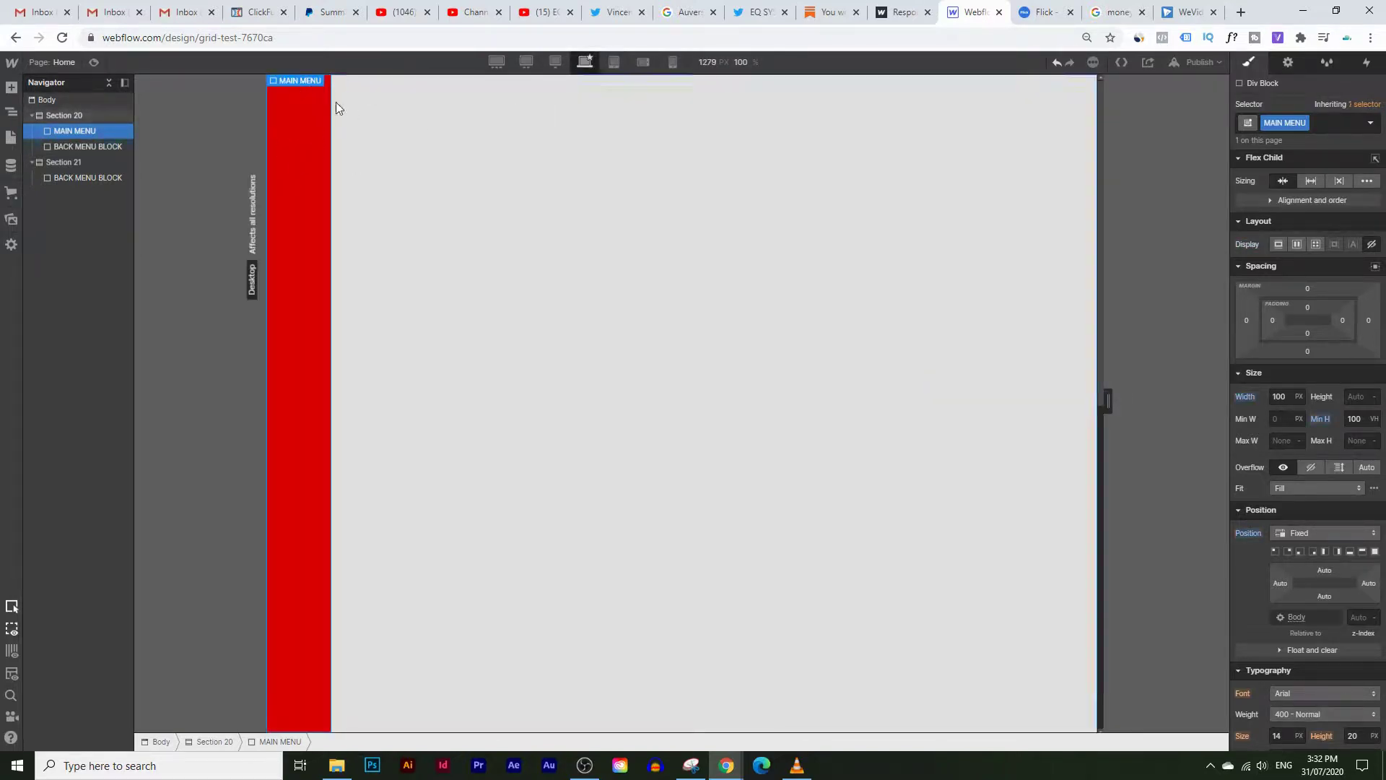
pyautogui.click(612, 64)
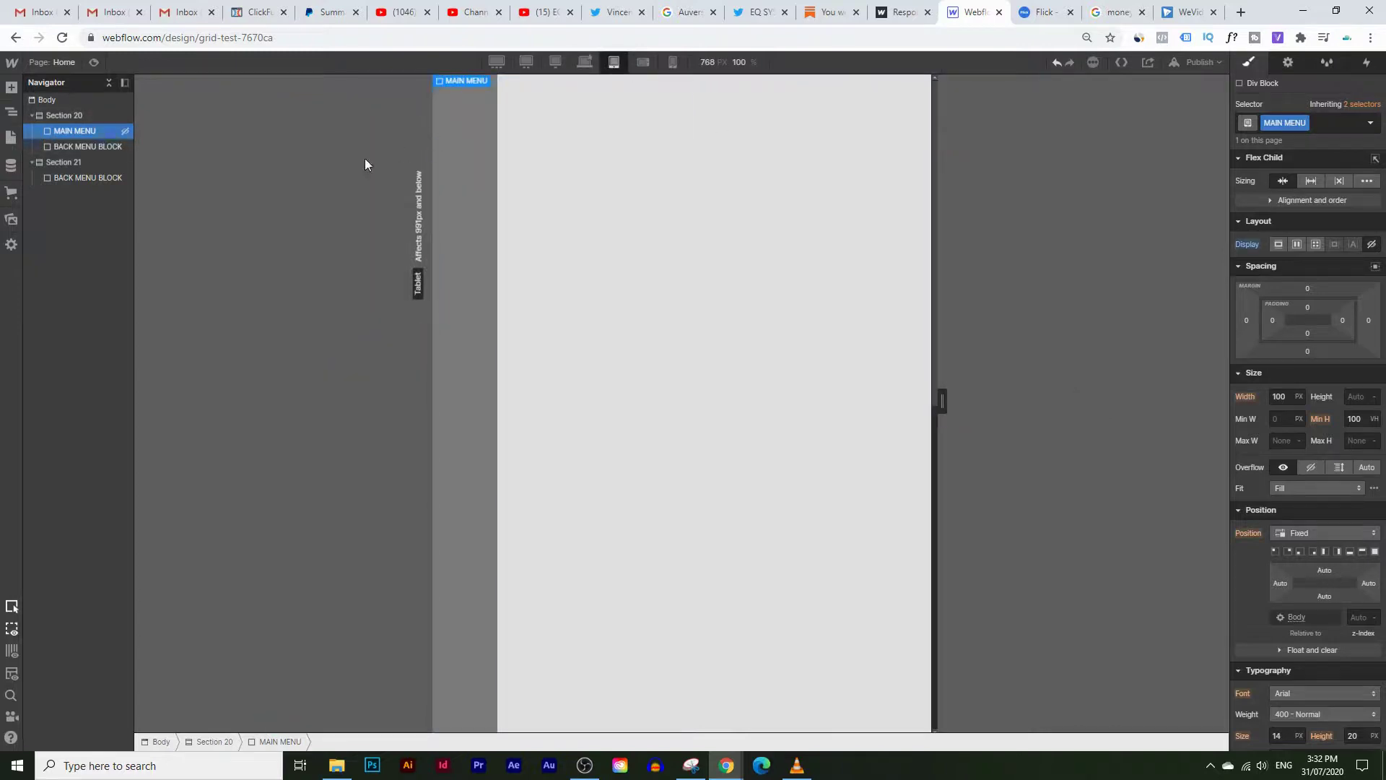
pyautogui.click(108, 146)
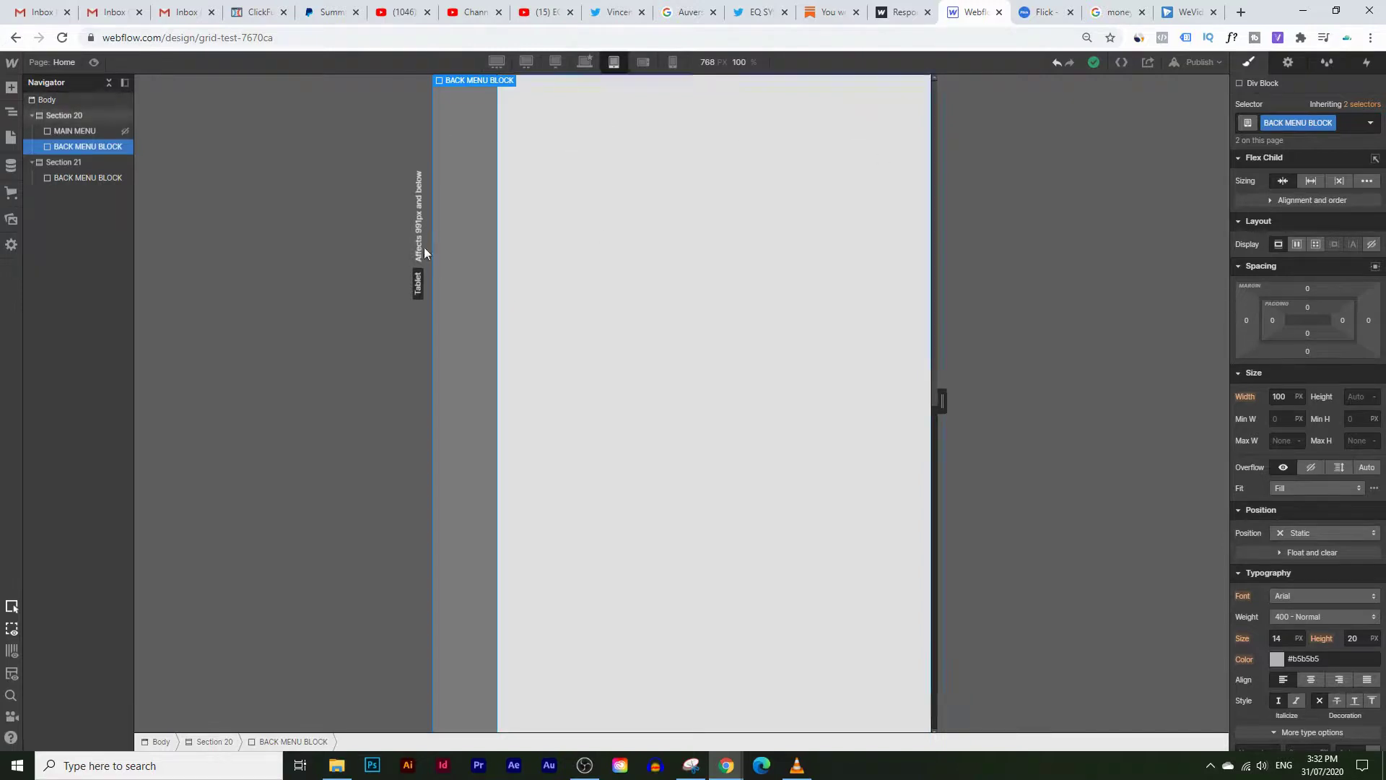
# - At tablet, set Section 20 to Block display and give BACK MENU BLOCK 100% width and 75px Min H
pyautogui.click(63, 116)
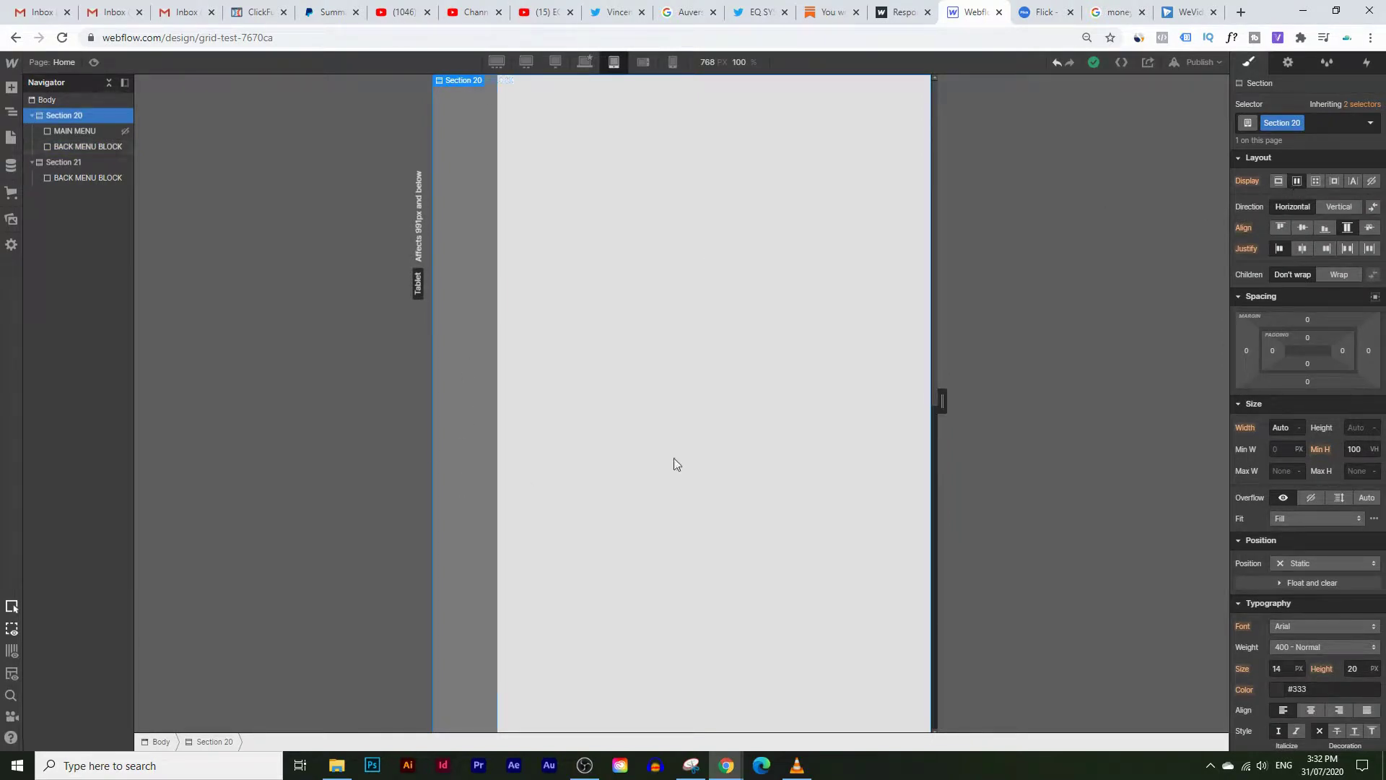
pyautogui.click(1281, 182)
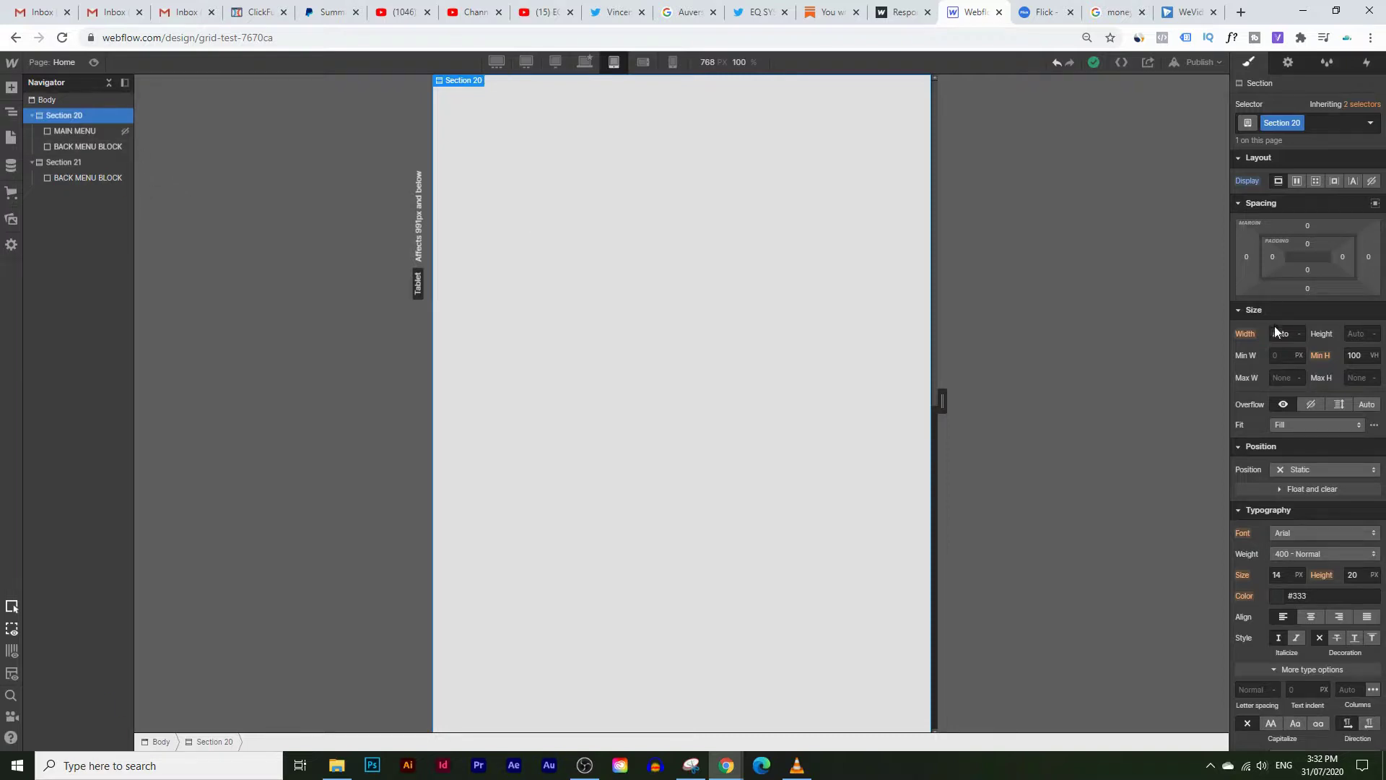
pyautogui.click(85, 144)
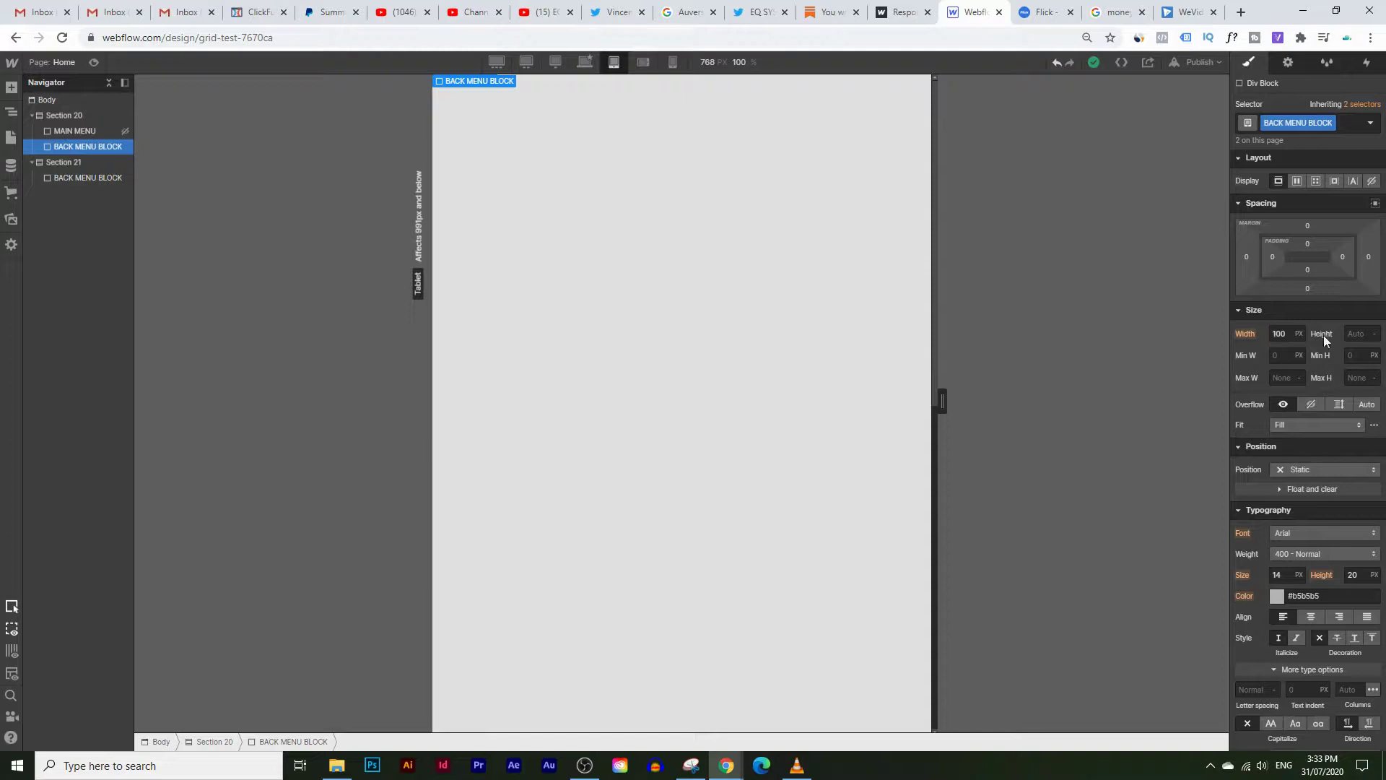
pyautogui.click(1279, 334)
pyautogui.write('100%')
pyautogui.click(1357, 362)
pyautogui.write('100Px')
pyautogui.press('Return')
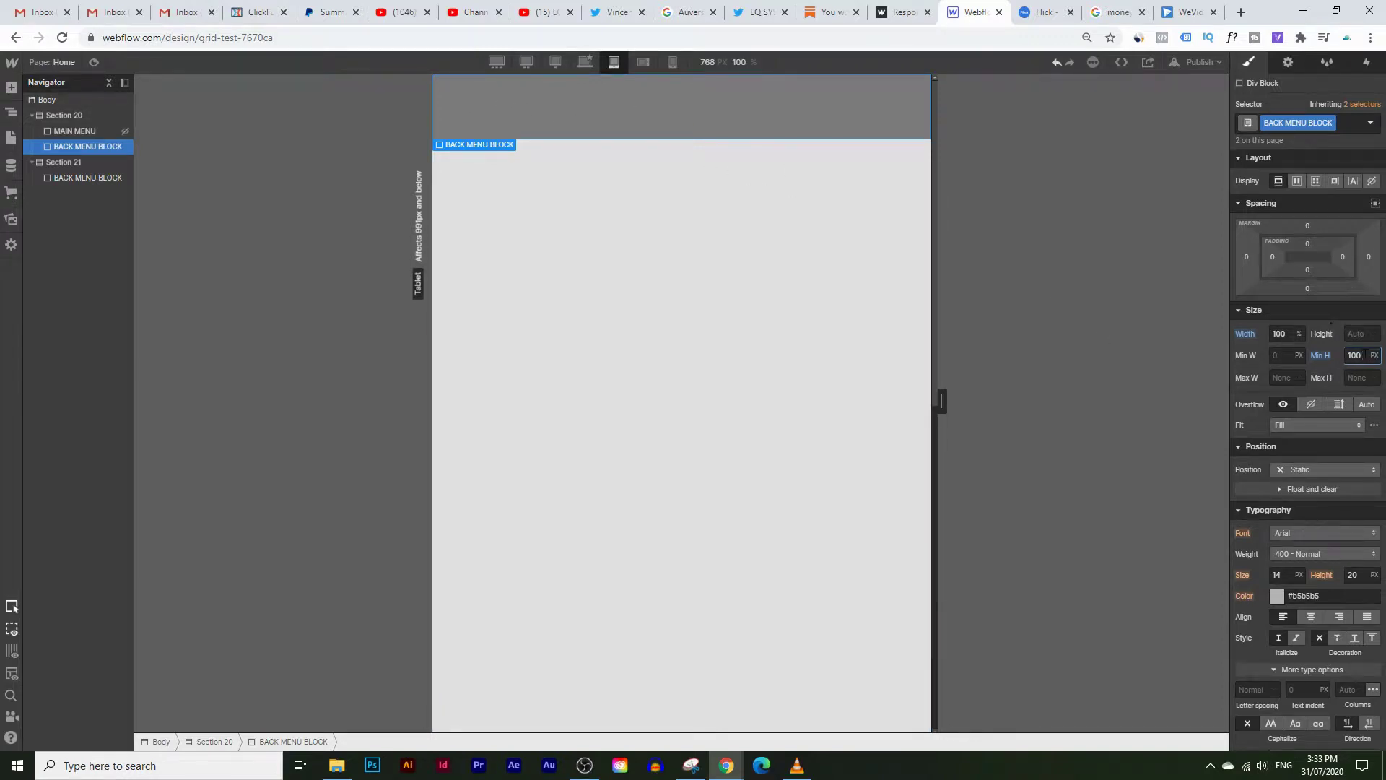
pyautogui.write('75')
pyautogui.press('Return')
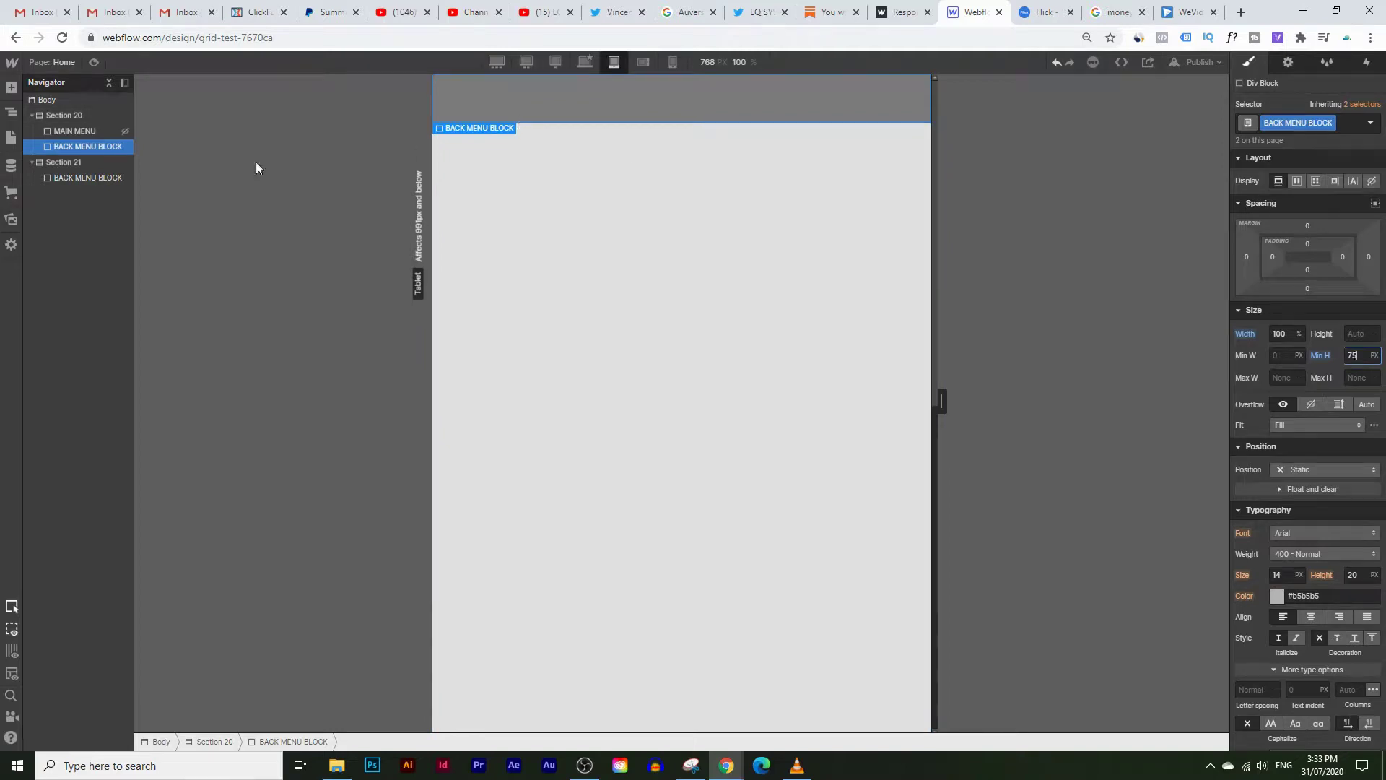
pyautogui.click(11, 87)
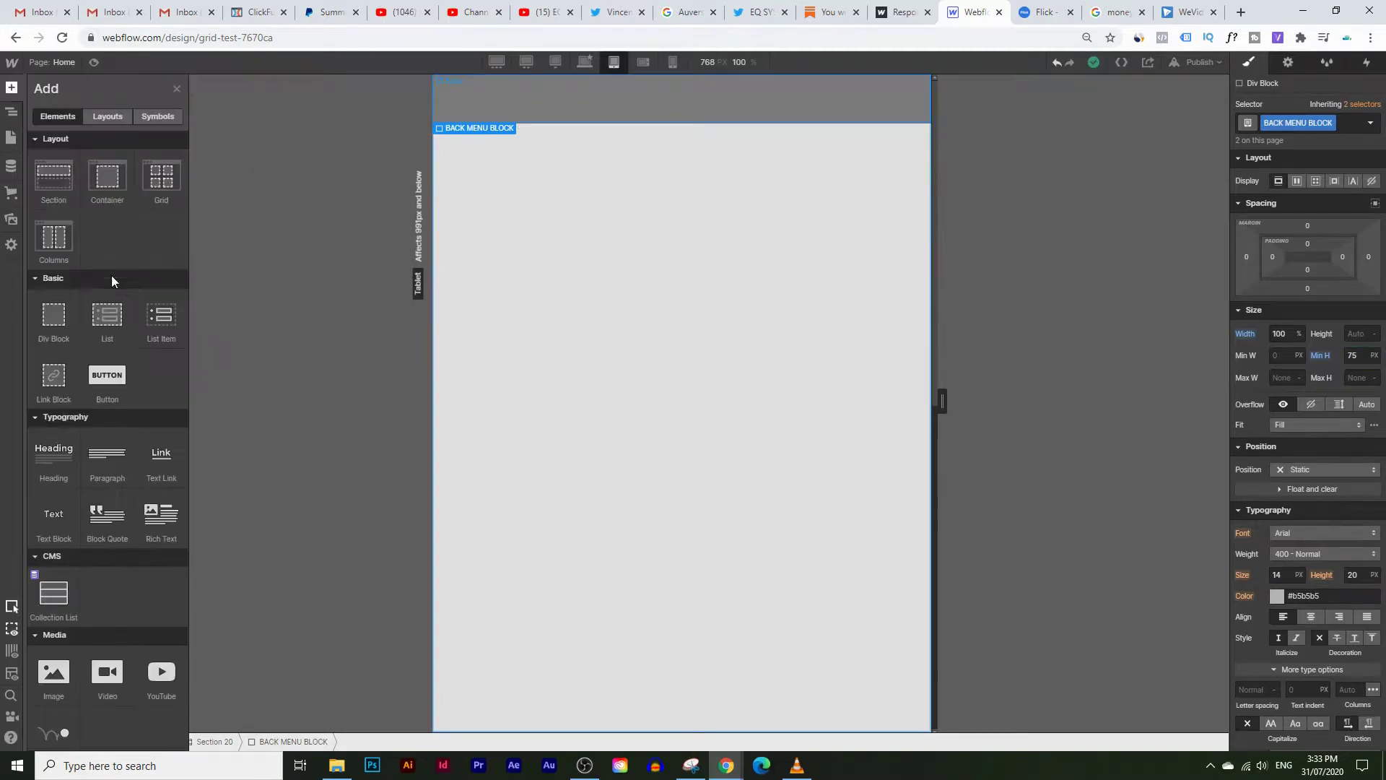
# - Add a Div Block at the top of Section 20 and set its width to 100%
pyautogui.moveTo(54, 330); pyautogui.dragTo(46, 122)
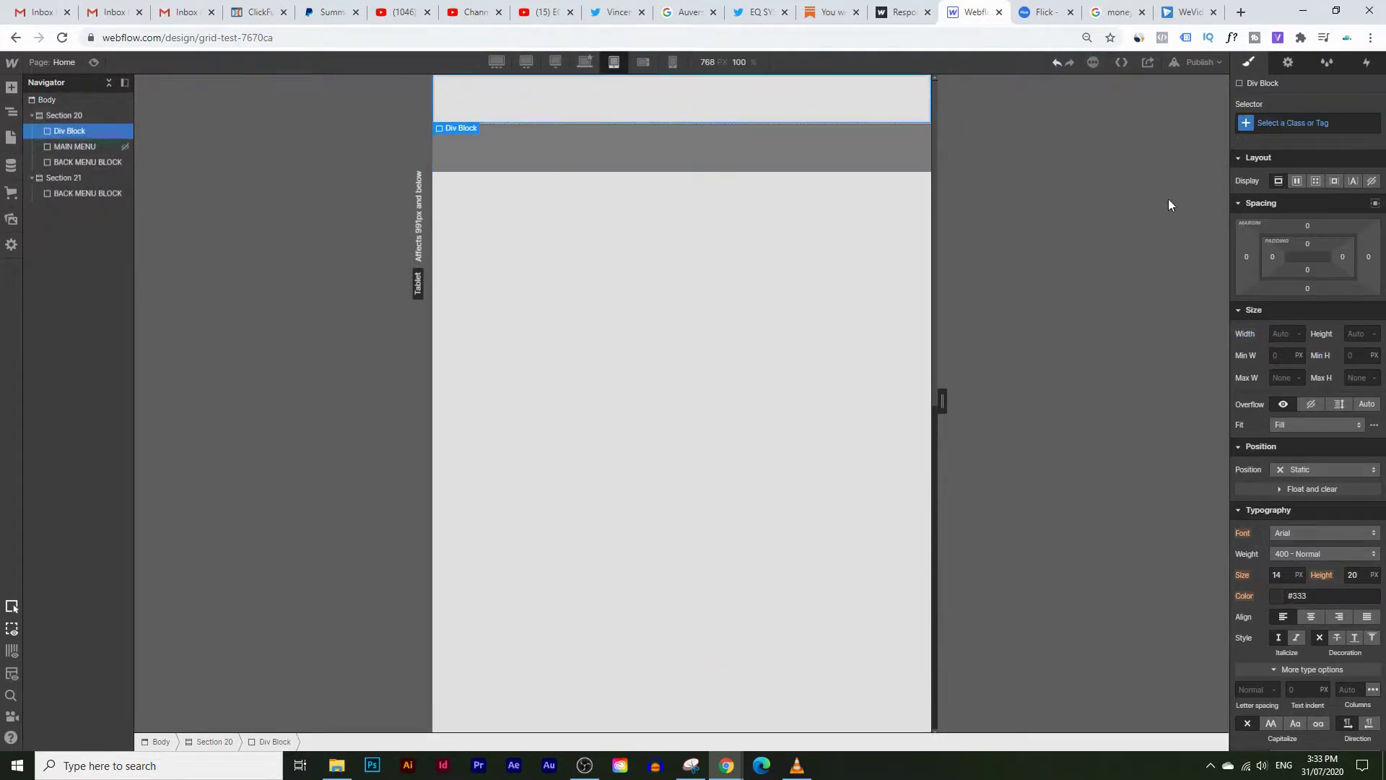
pyautogui.click(1280, 333)
pyautogui.write('100')
pyautogui.press('Return')
pyautogui.click(1353, 357)
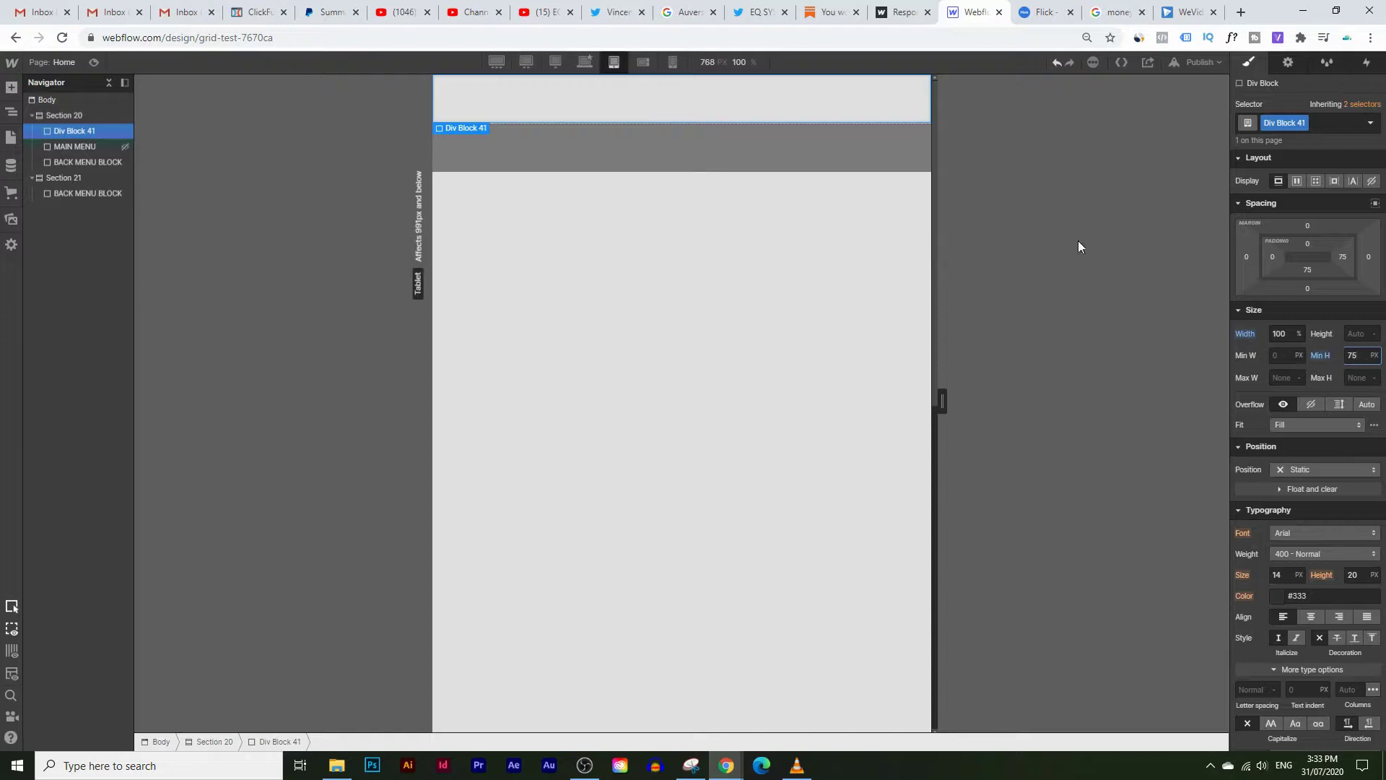
pyautogui.click(834, 173)
pyautogui.click(797, 130)
# - Copy MAIN MENU's red #db0000 background hex on desktop, then reselect the new div on tablet
pyautogui.click(584, 63)
pyautogui.click(306, 318)
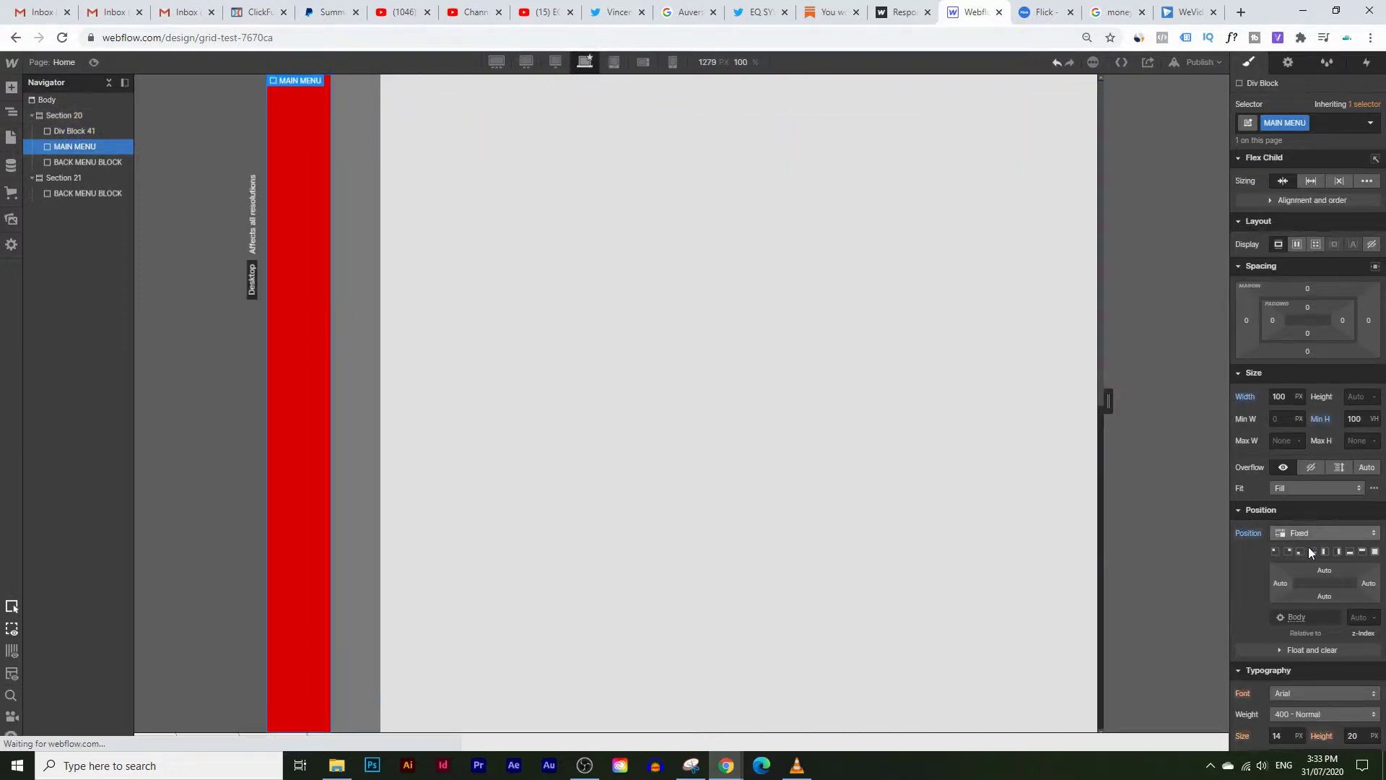
pyautogui.scroll(-5, 1309, 548)
pyautogui.click(1276, 684)
pyautogui.click(1276, 684)
pyautogui.click(1303, 683)
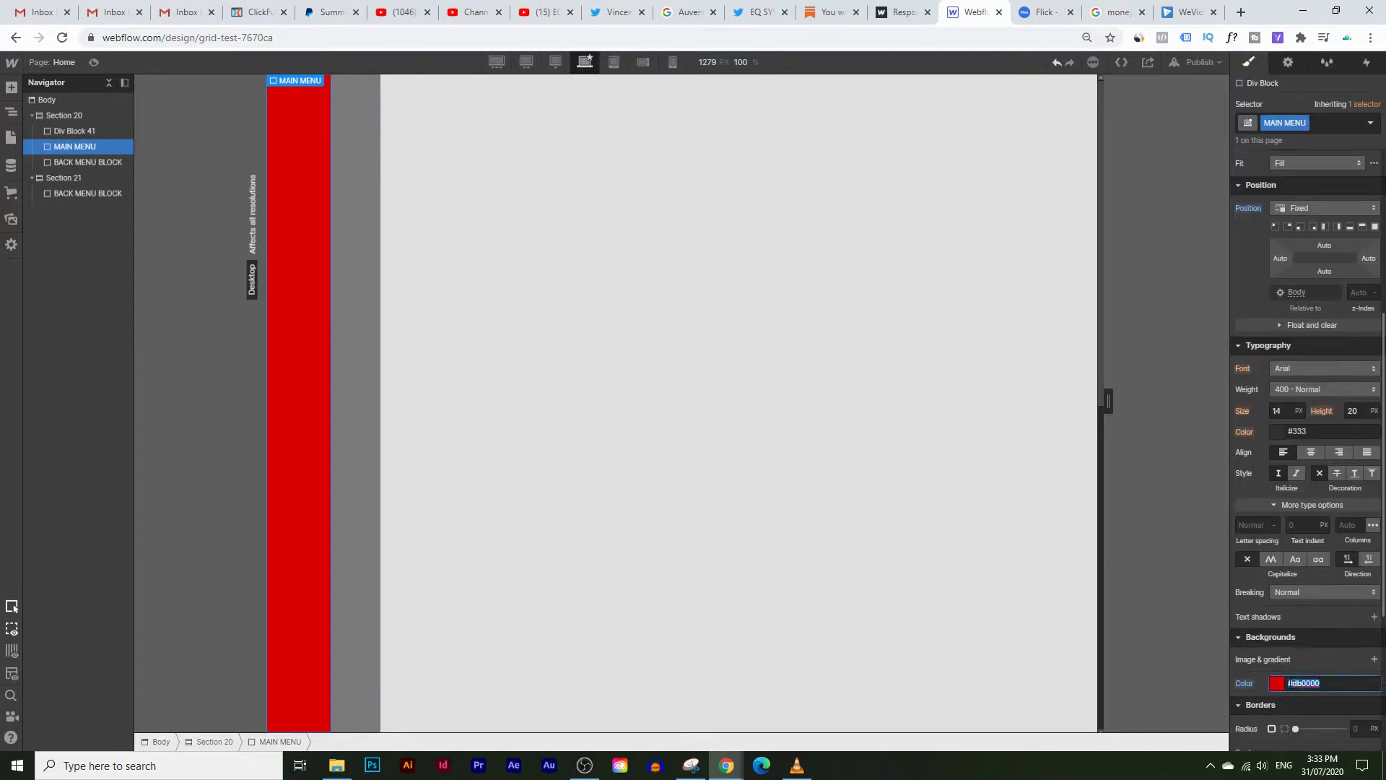
pyautogui.rightClick(1303, 683)
pyautogui.click(1285, 588)
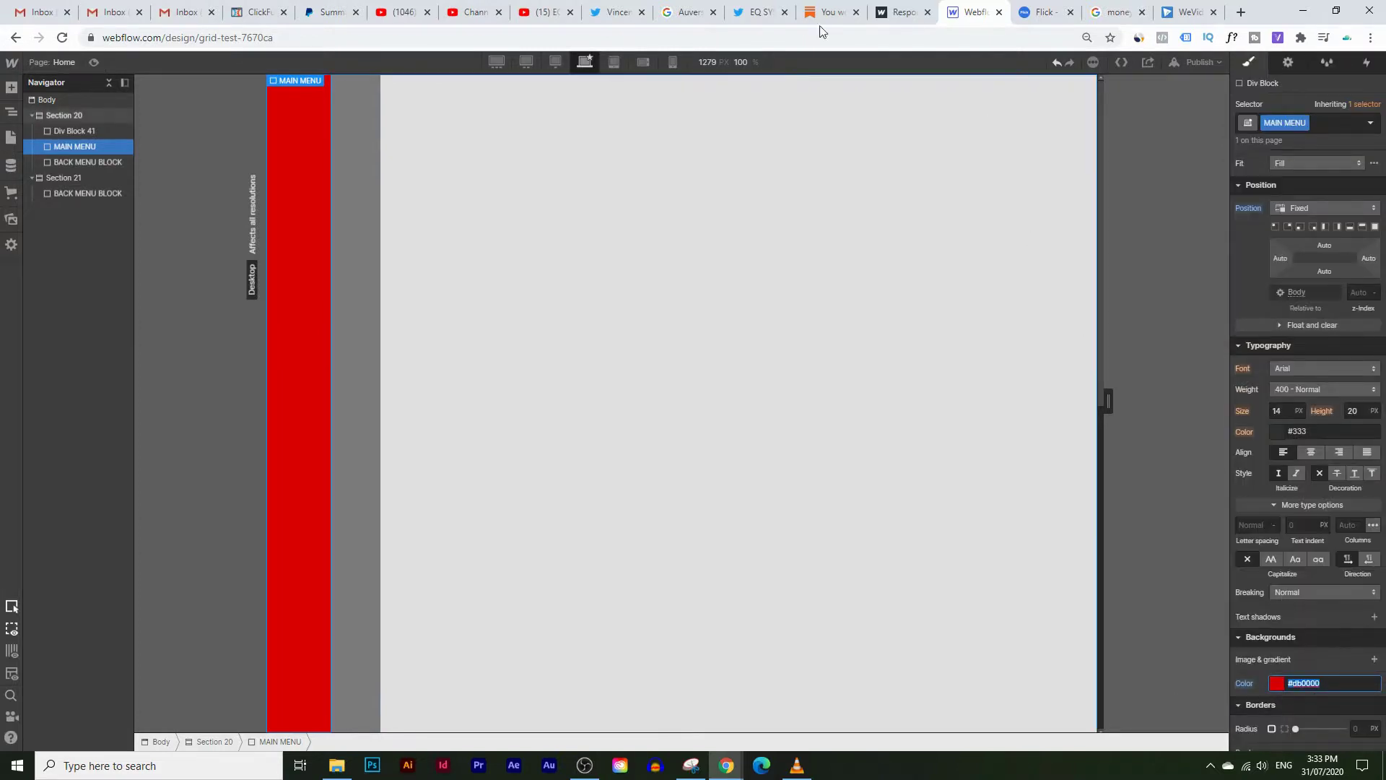
pyautogui.click(614, 61)
pyautogui.click(513, 107)
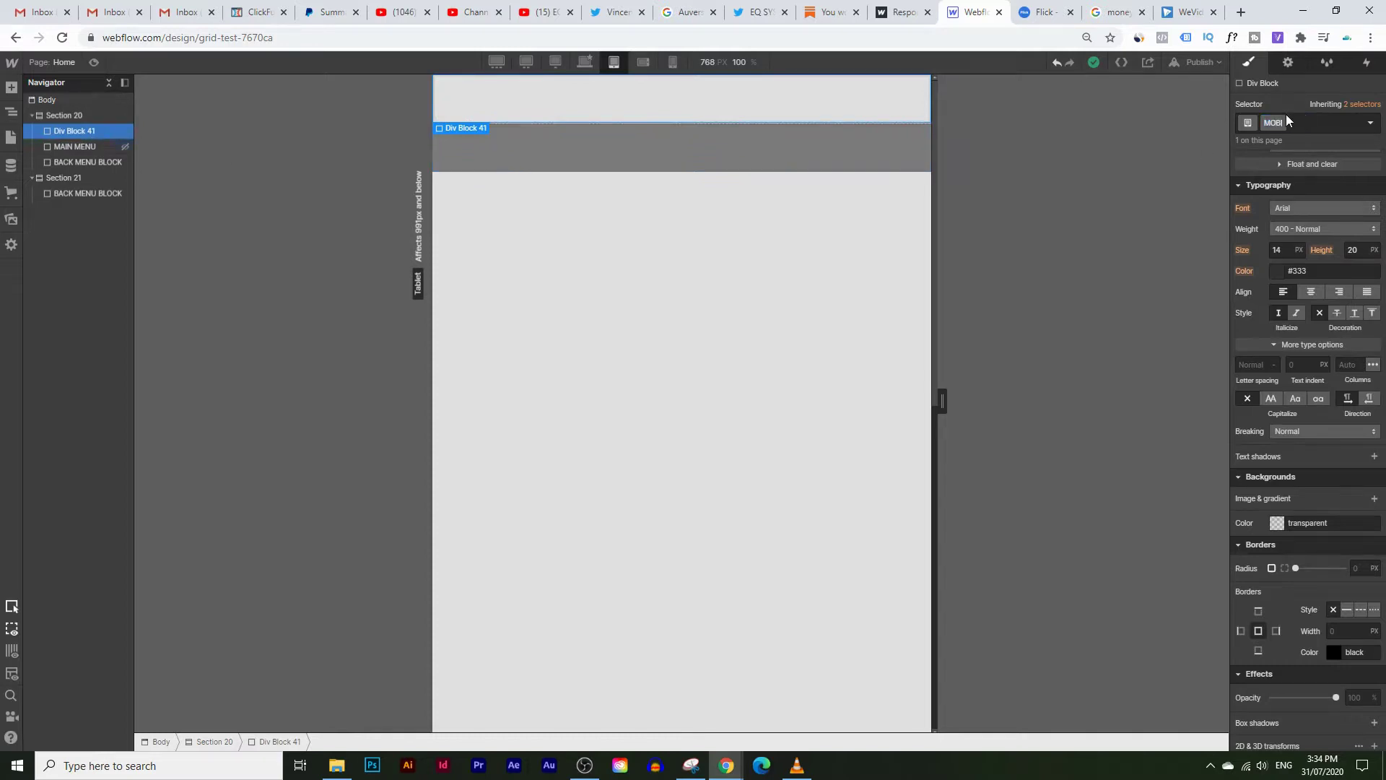
# - Name the new block's class MOBILE MENU and paste #db0000 as its background colour
pyautogui.press('Return')
pyautogui.scroll(-2, 1288, 475)
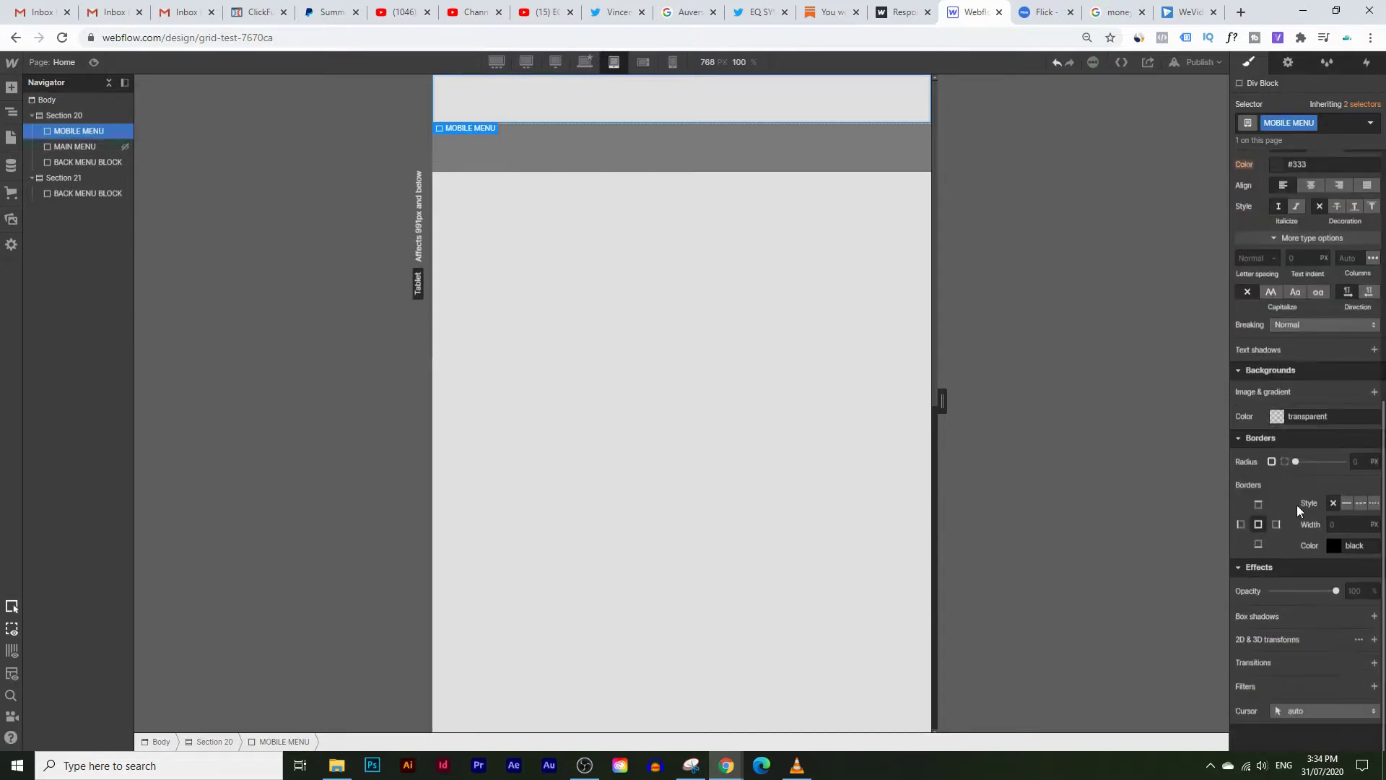
pyautogui.scroll(2, 1291, 516)
pyautogui.click(1278, 546)
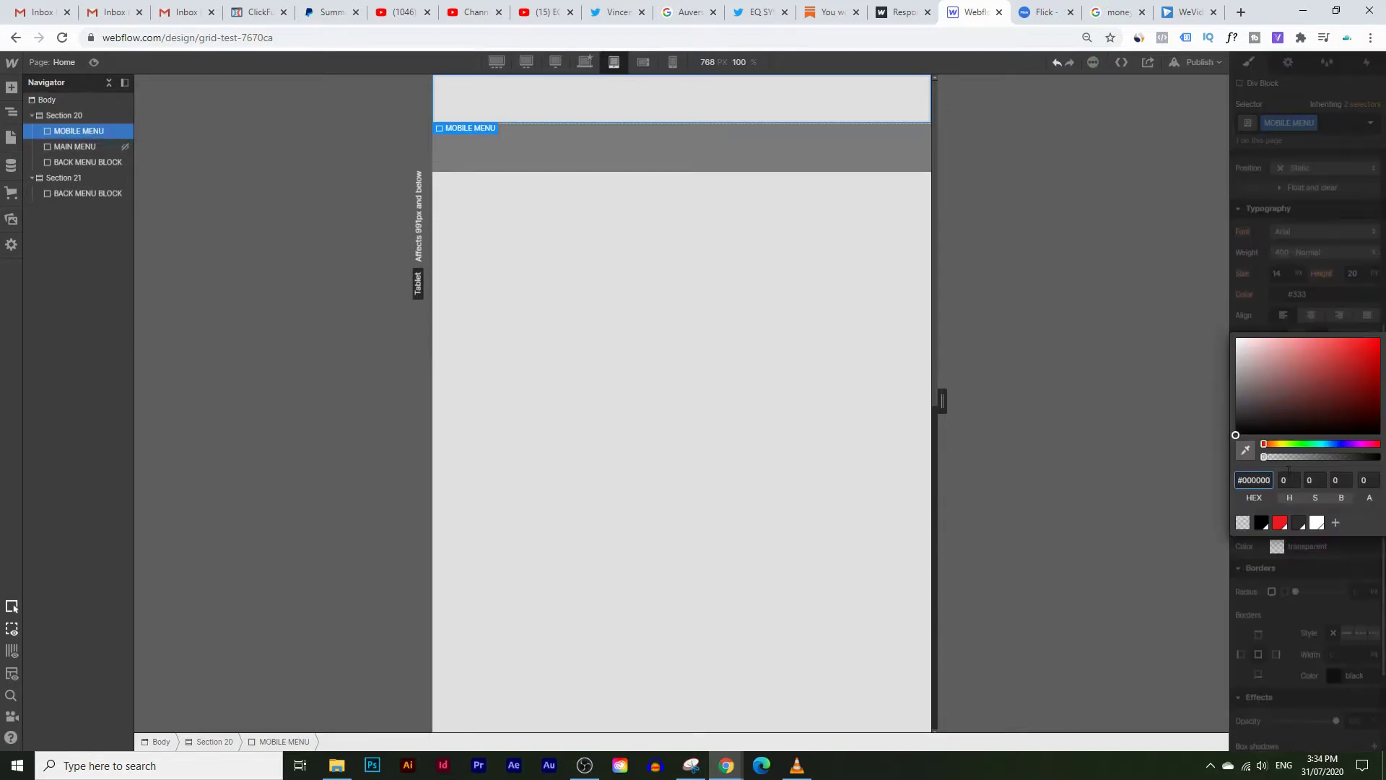
pyautogui.hotkey('ctrl', 'a')
pyautogui.hotkey('ctrl', 'v')
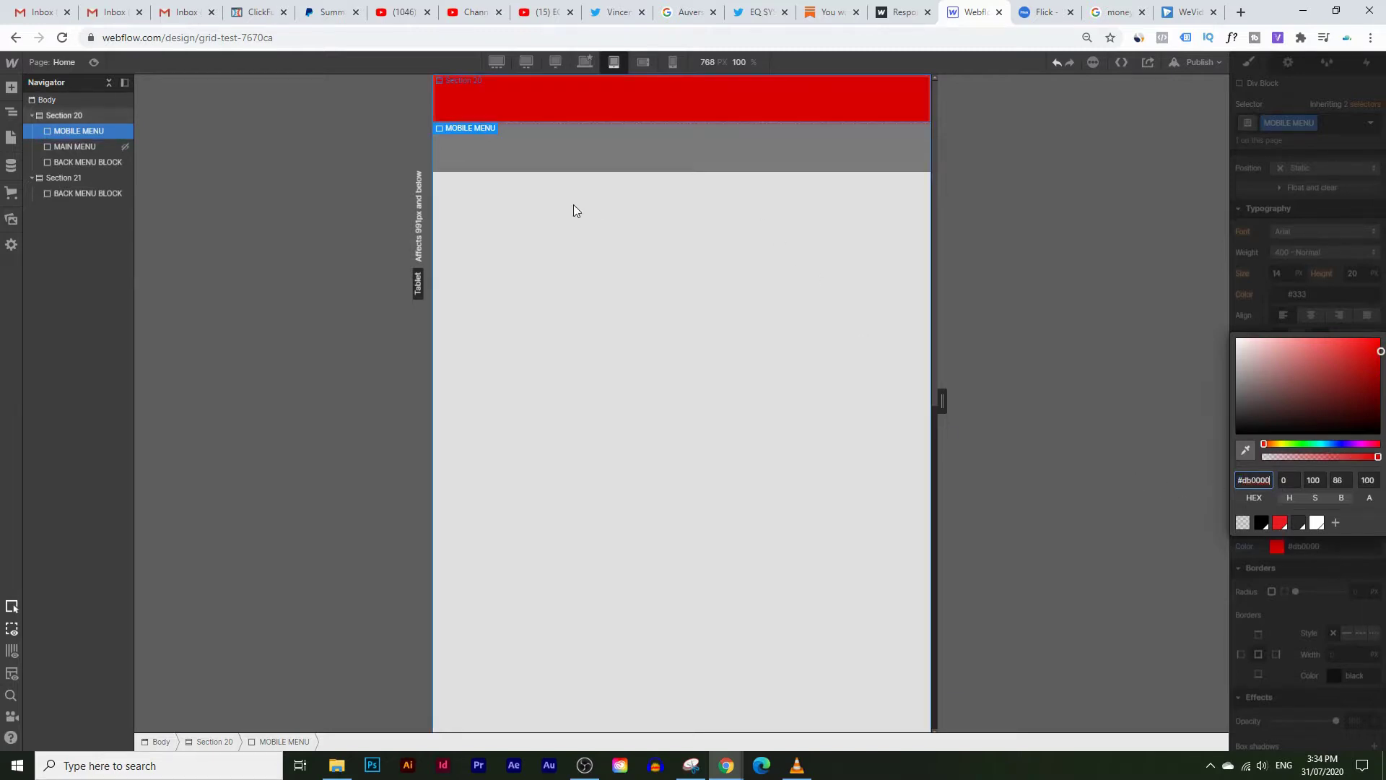
pyautogui.click(605, 142)
# - Set the MOBILE MENU block's Position to Fixed
pyautogui.click(605, 142)
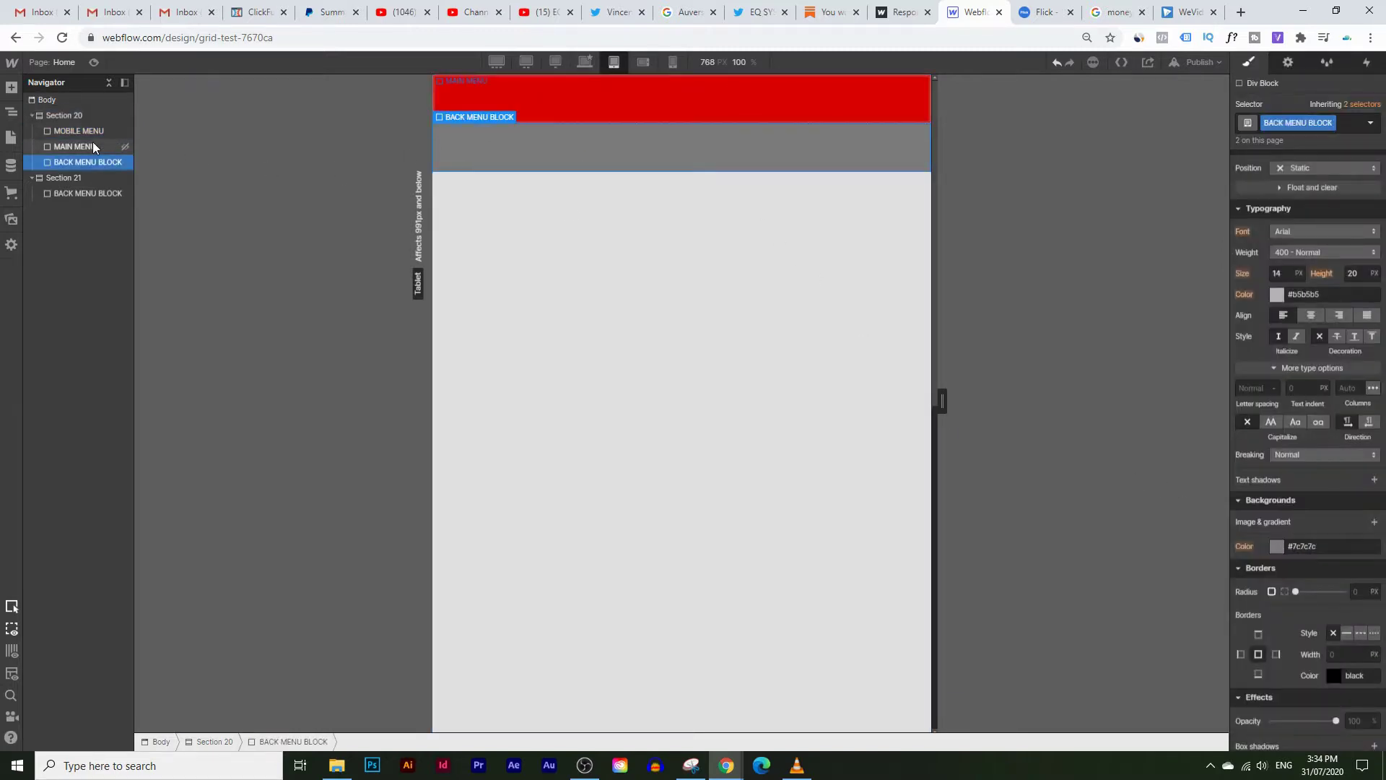
pyautogui.click(93, 131)
pyautogui.scroll(-1, 1311, 572)
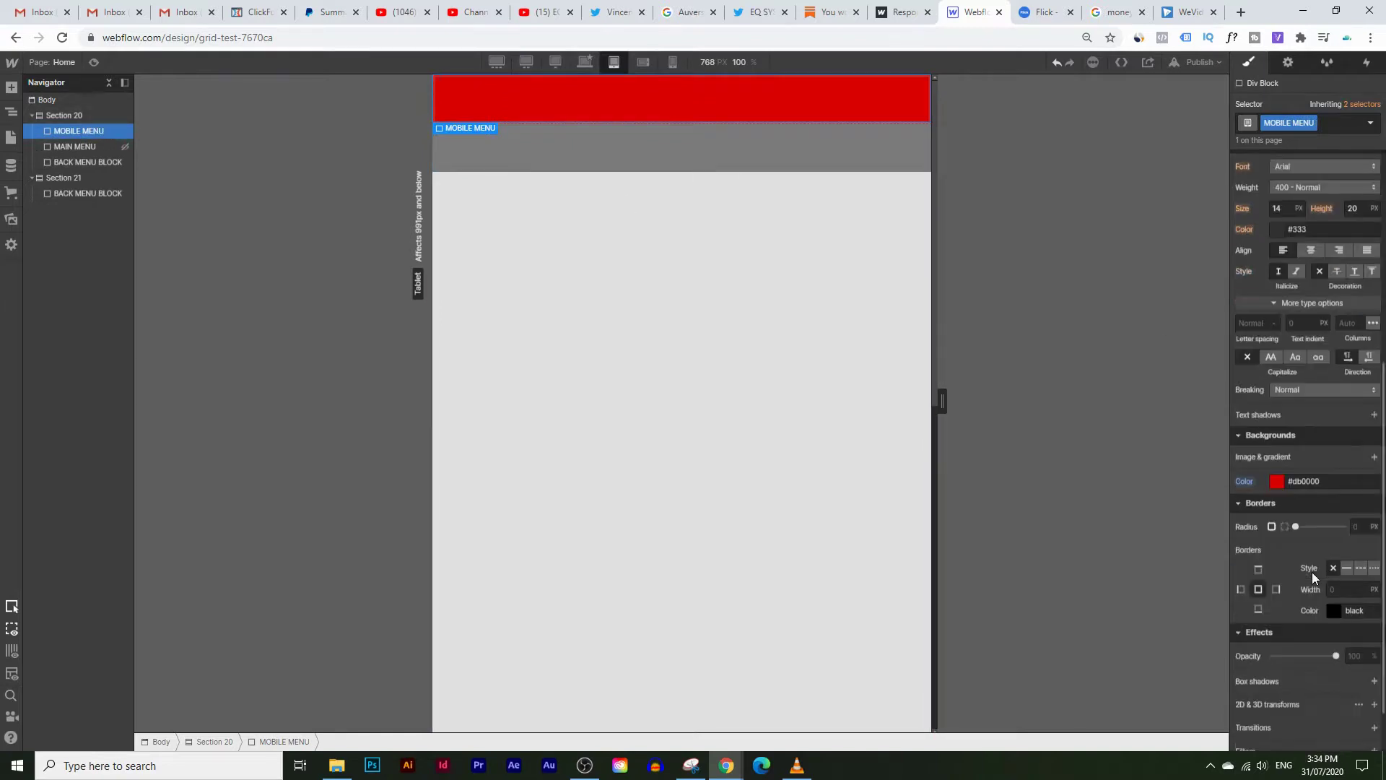
pyautogui.scroll(1, 1285, 506)
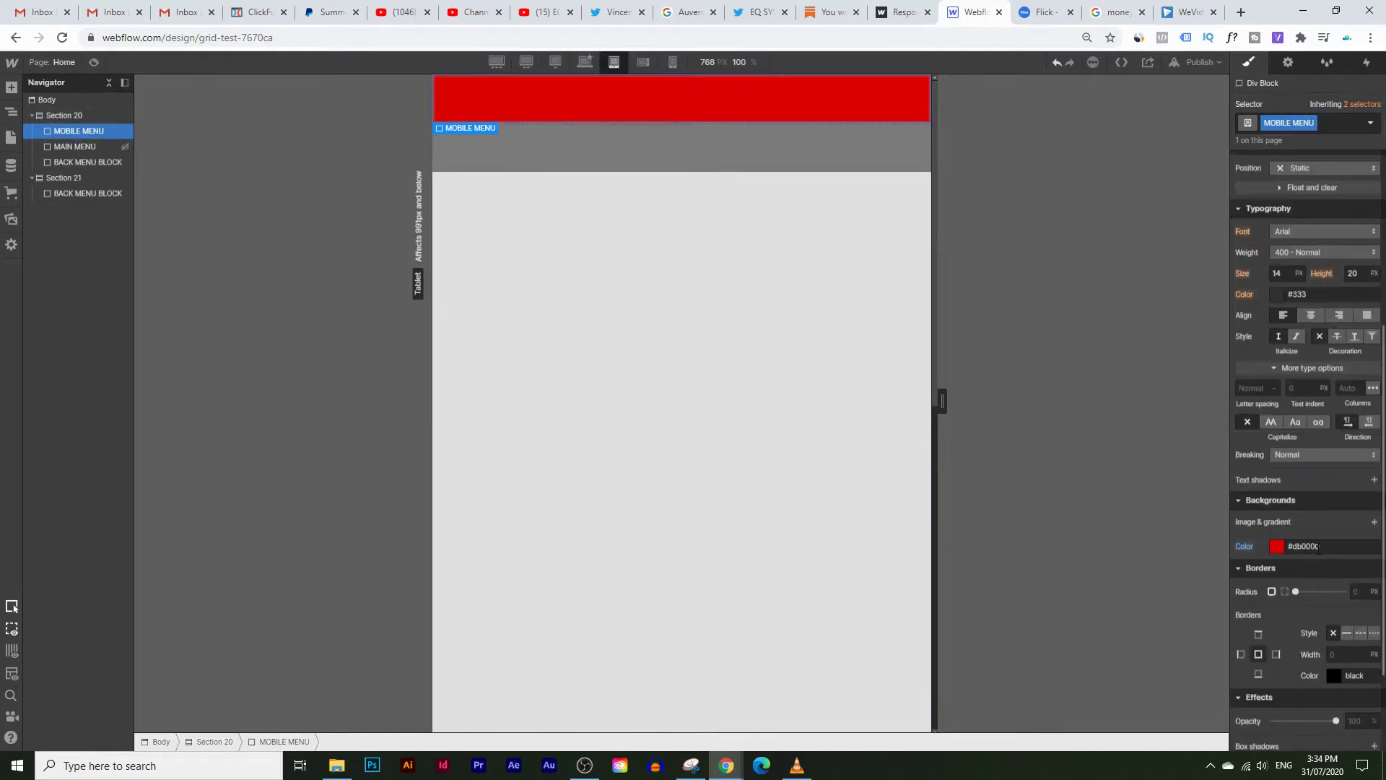
pyautogui.scroll(2, 1317, 552)
pyautogui.scroll(1, 1325, 496)
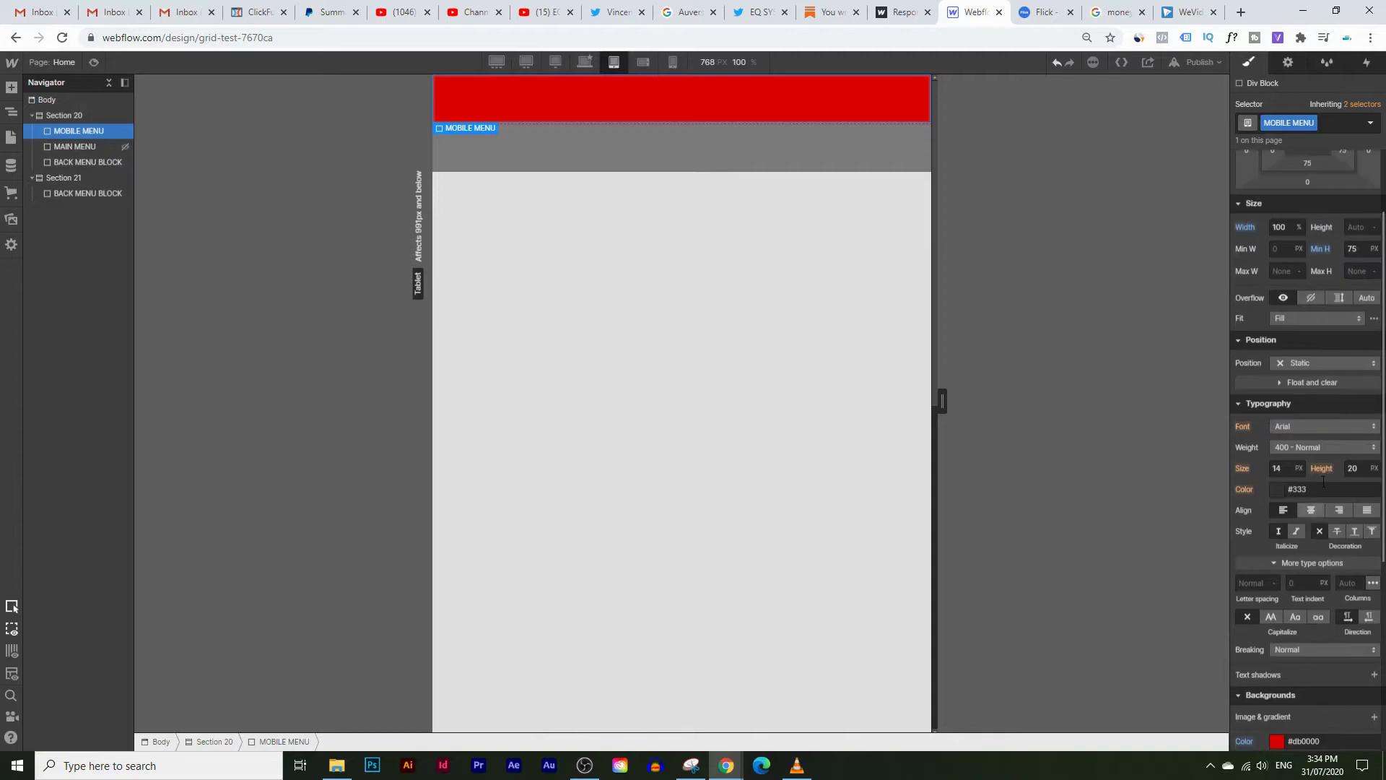
pyautogui.click(1314, 365)
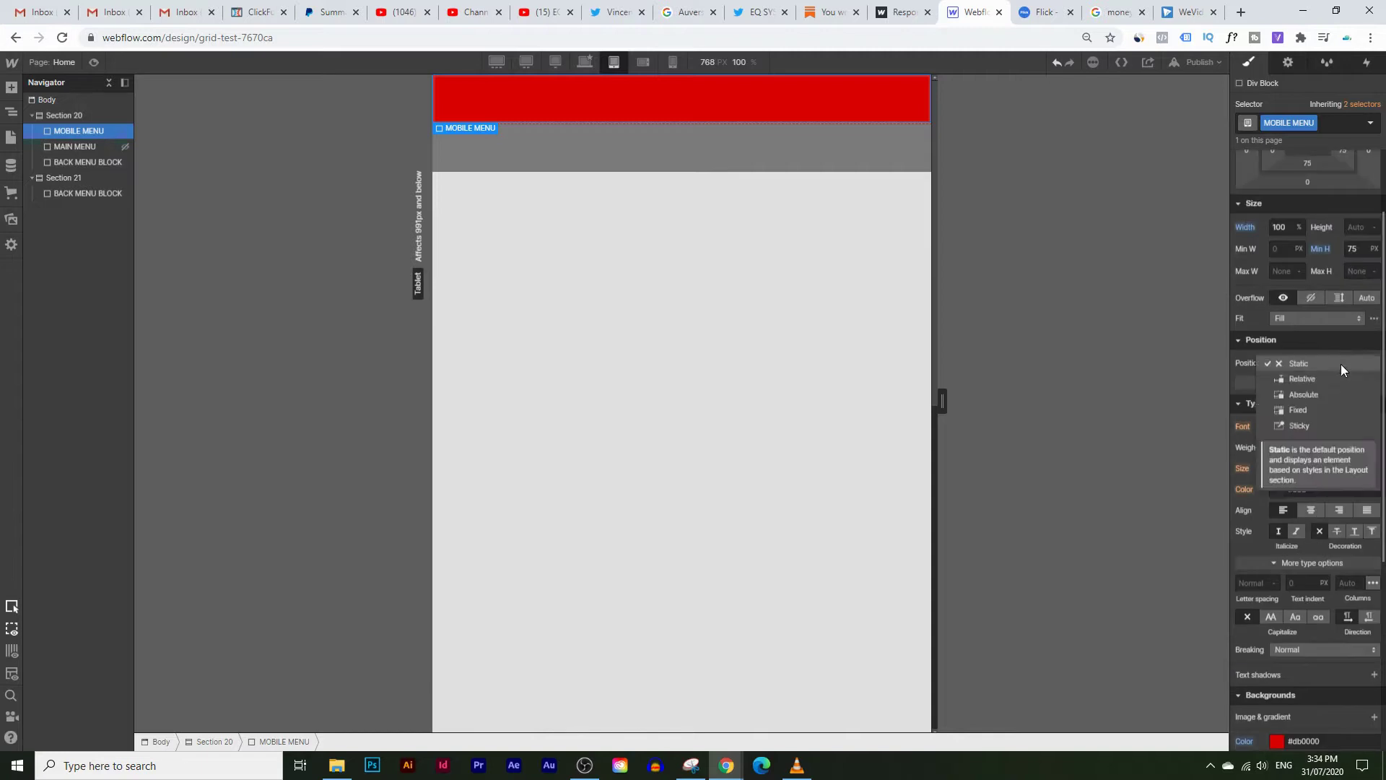
pyautogui.click(1300, 411)
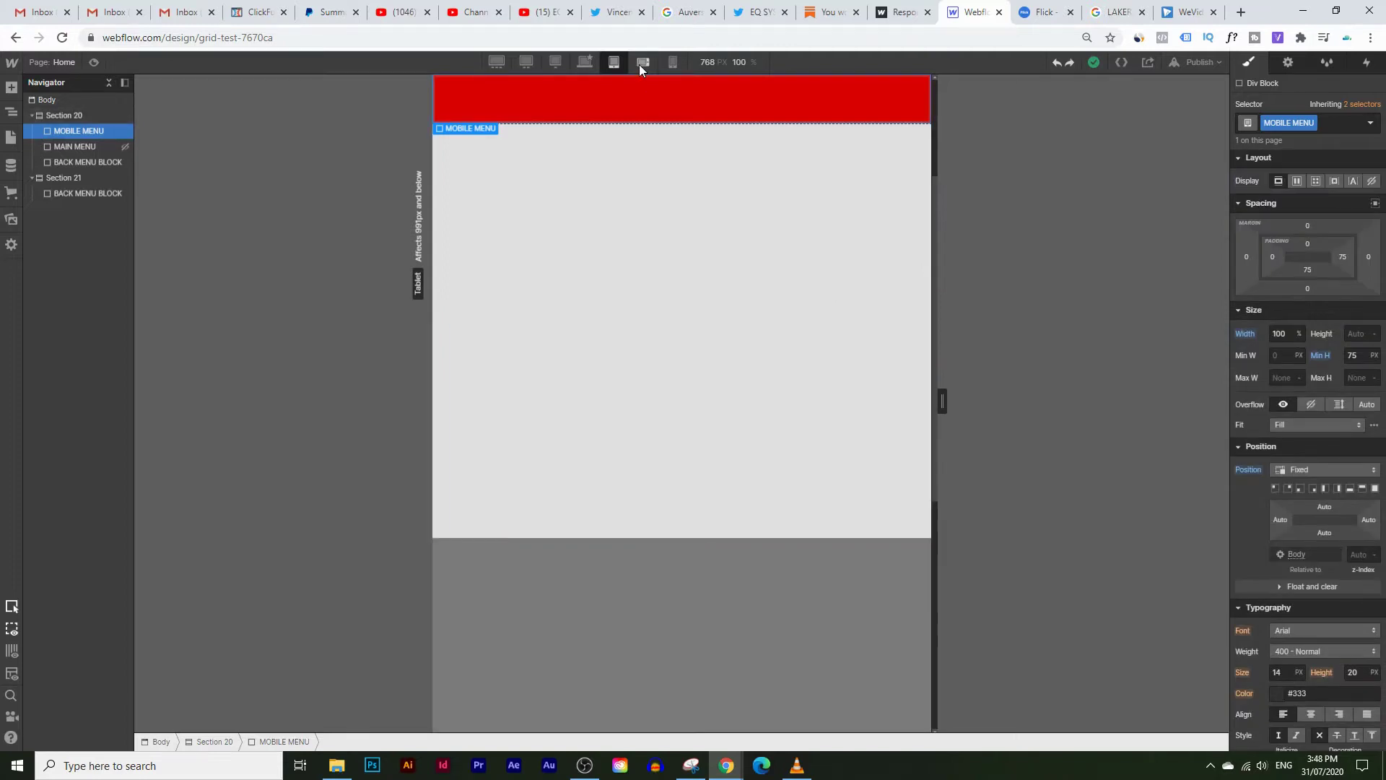
pyautogui.click(641, 63)
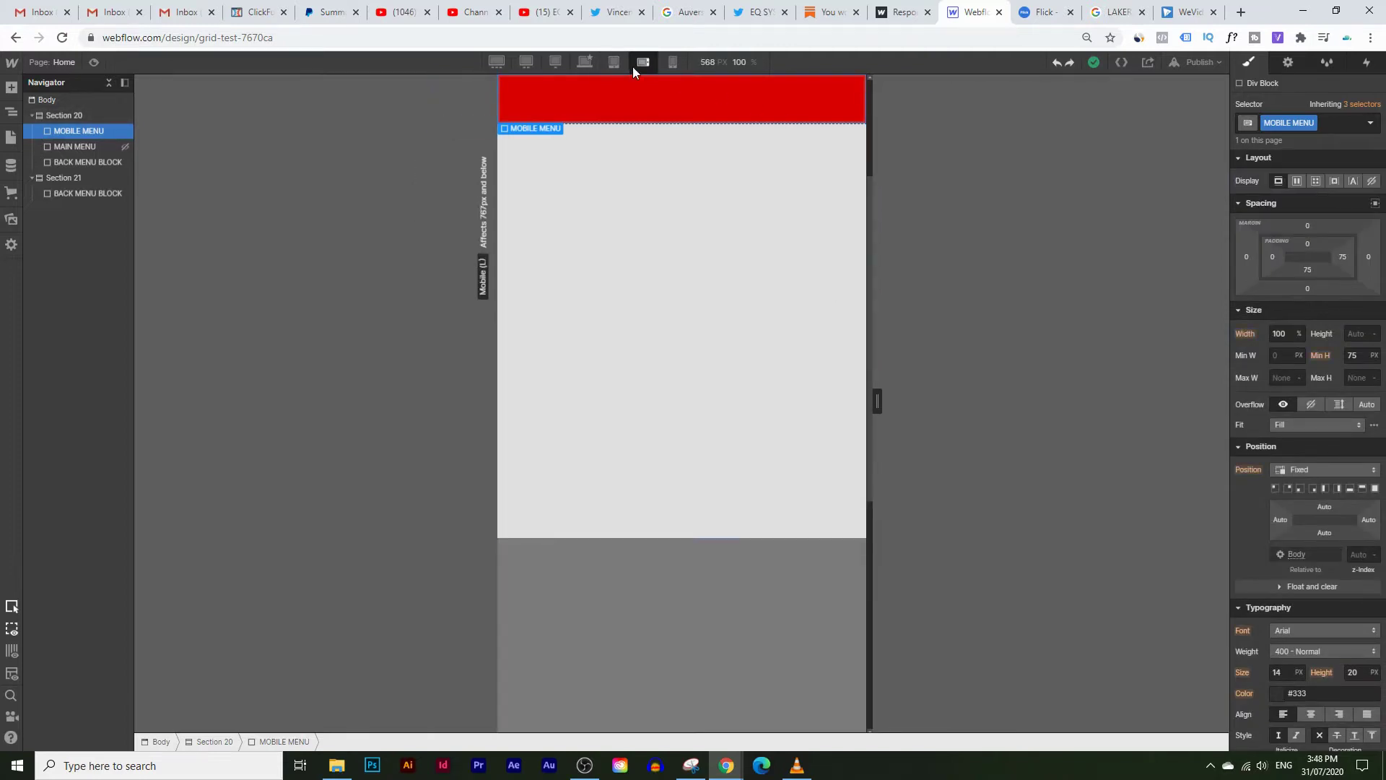
# - Preview the red mobile menu at mobile portrait width, then return to the desktop breakpoint
pyautogui.click(670, 63)
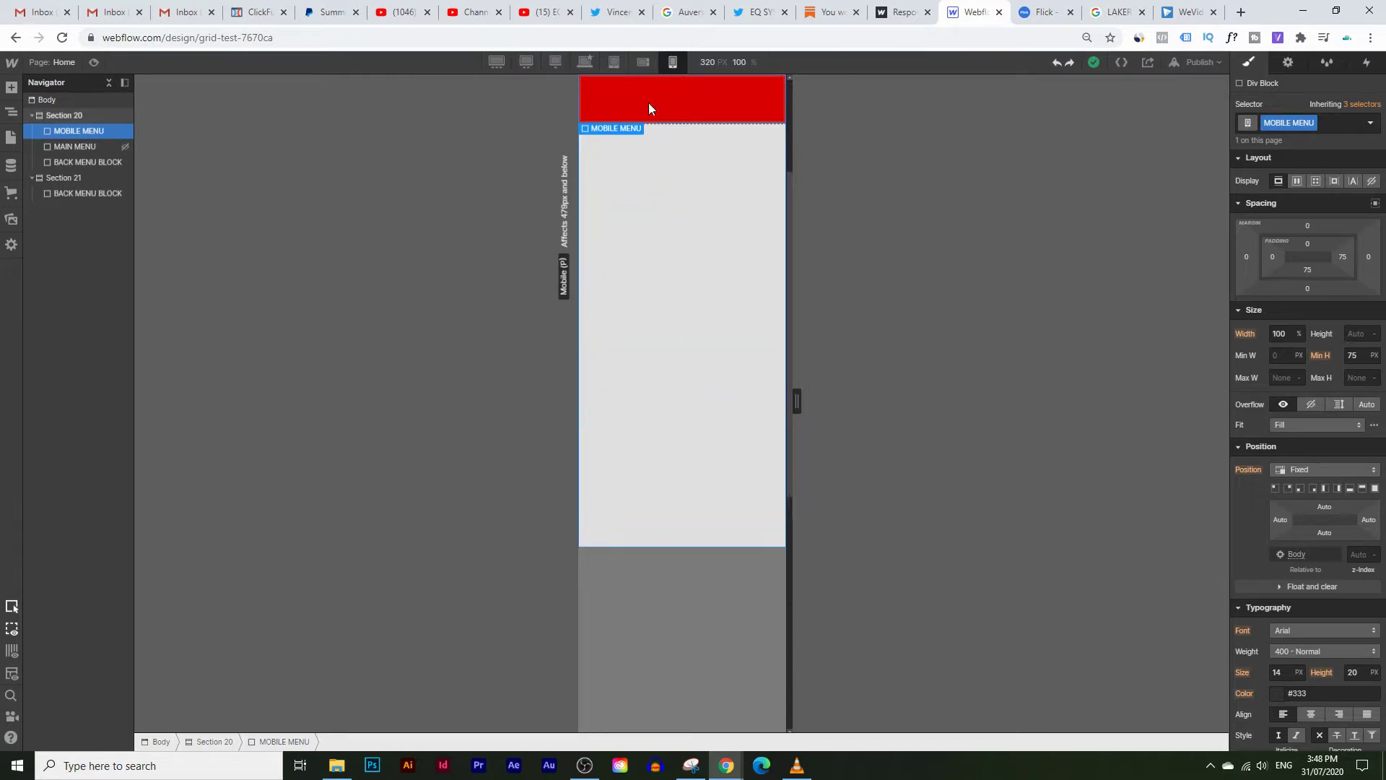
pyautogui.click(583, 63)
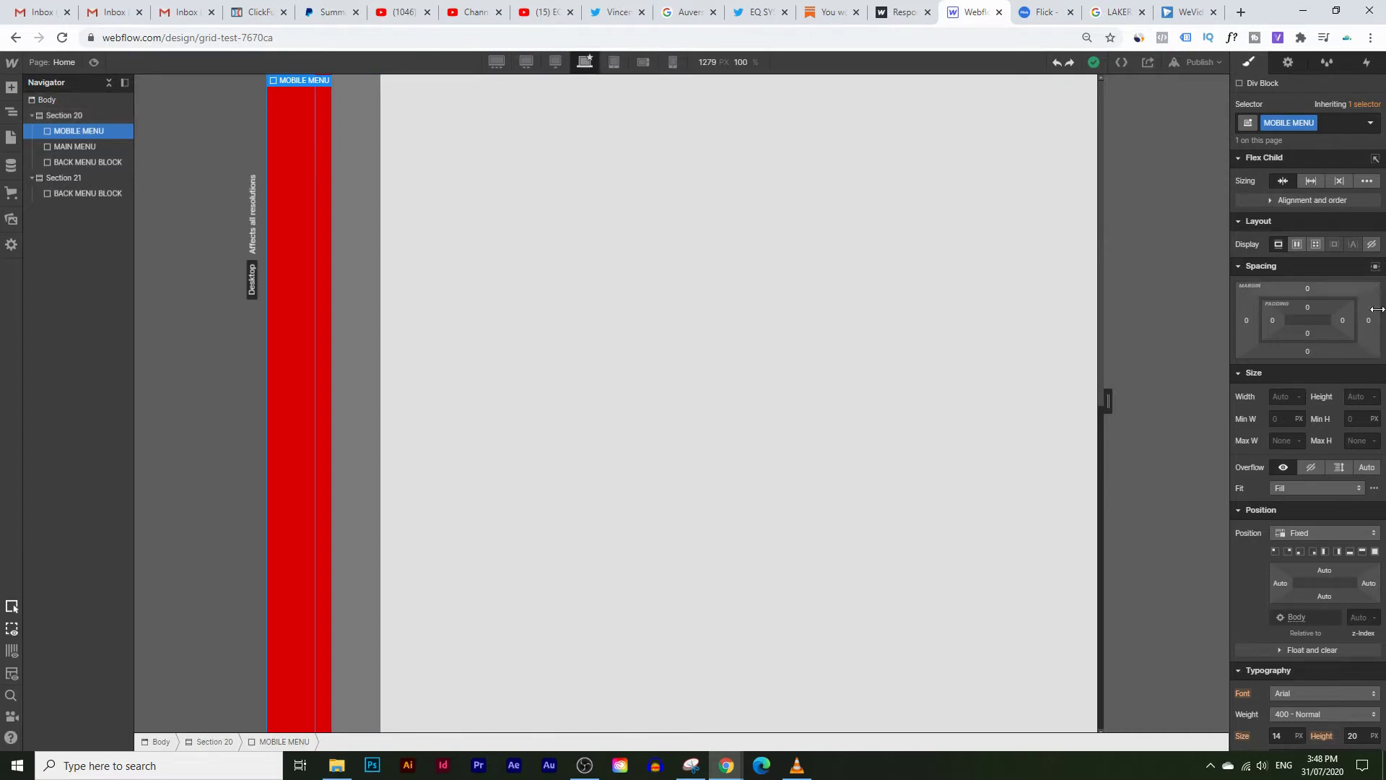
# - Set MOBILE MENU's Display to None on desktop and verify it at 1280, 1440 and 1920px
pyautogui.click(1372, 244)
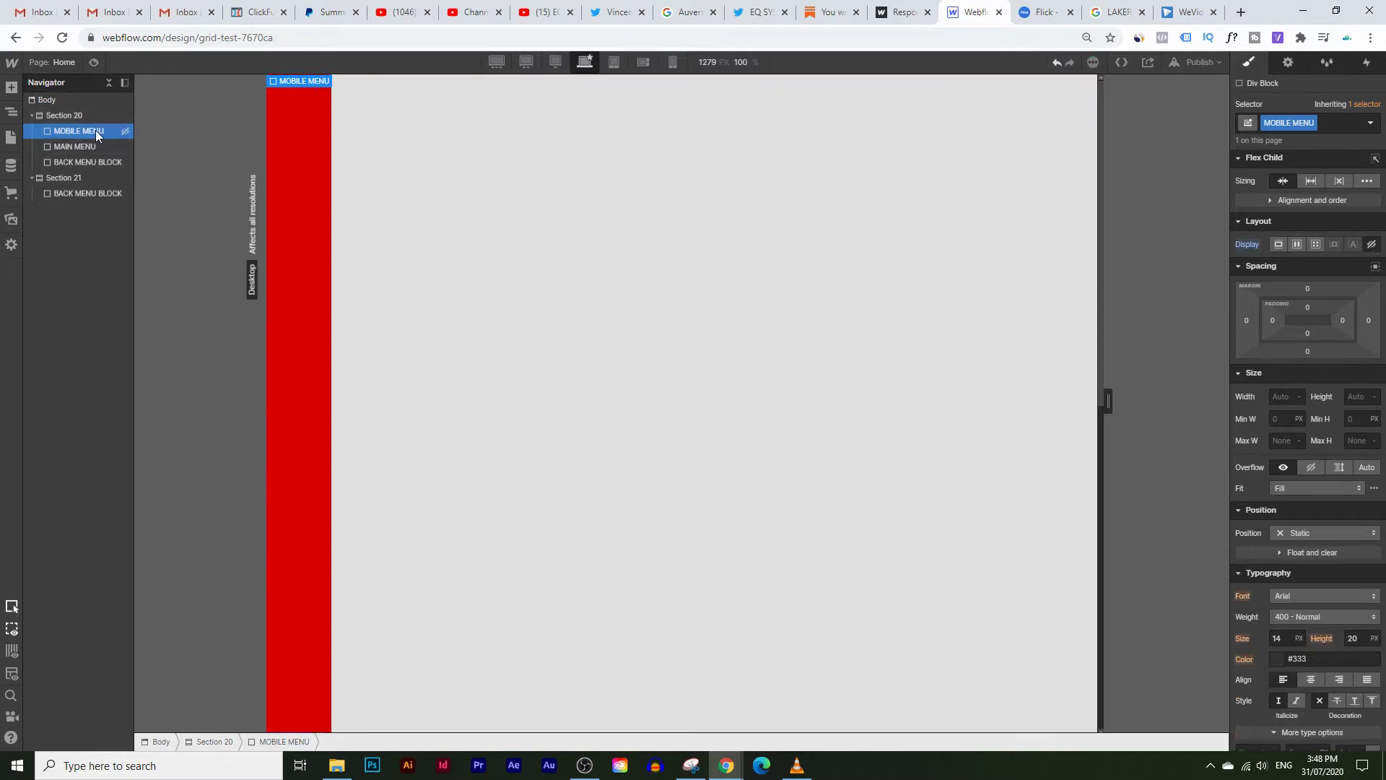
pyautogui.click(556, 62)
pyautogui.click(529, 62)
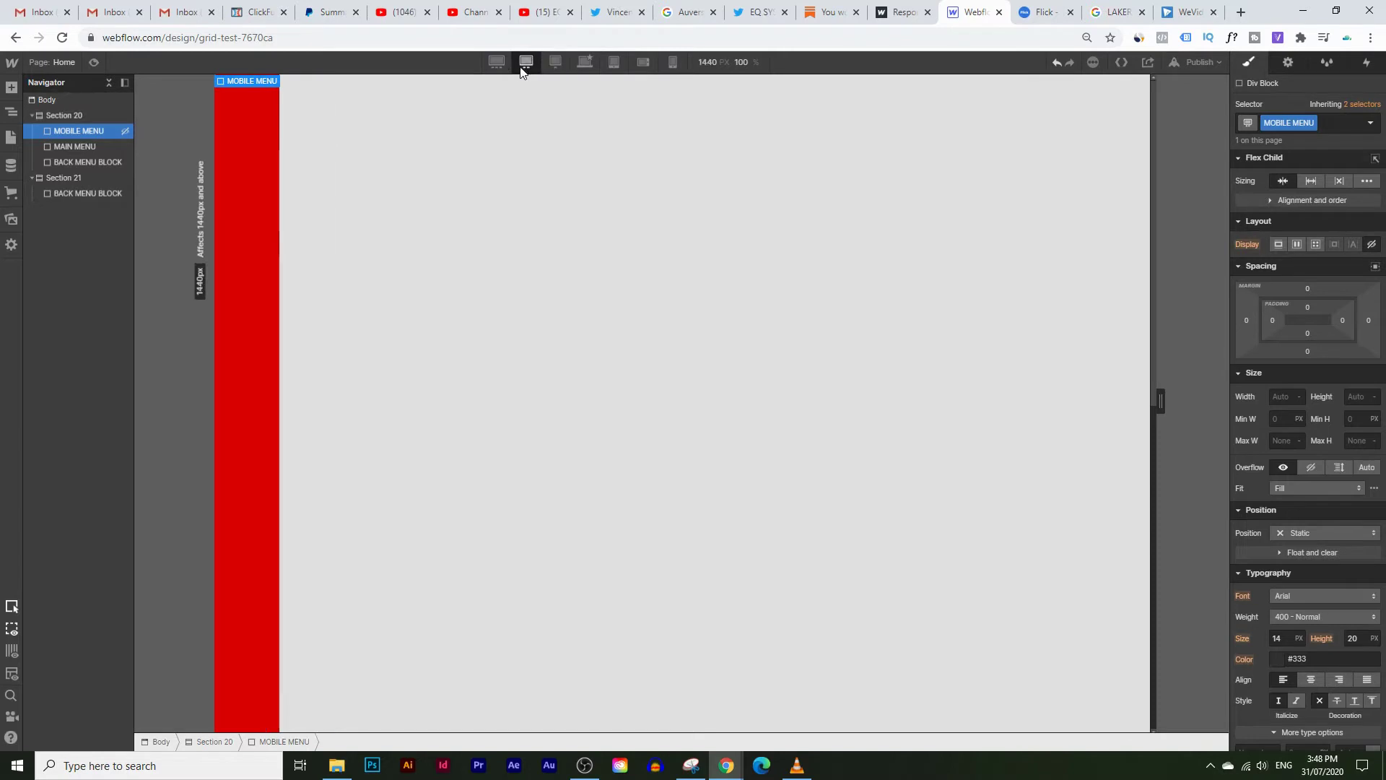
pyautogui.click(499, 62)
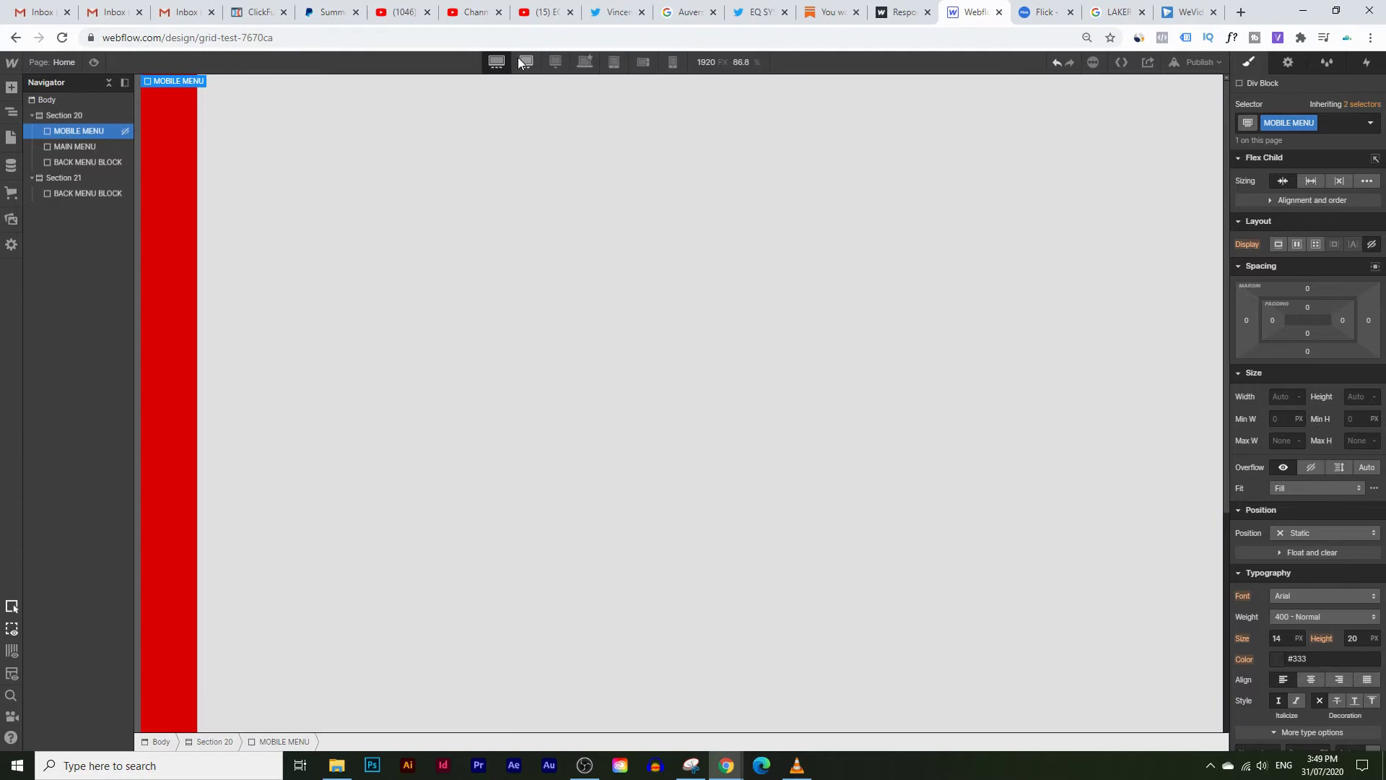
pyautogui.click(585, 62)
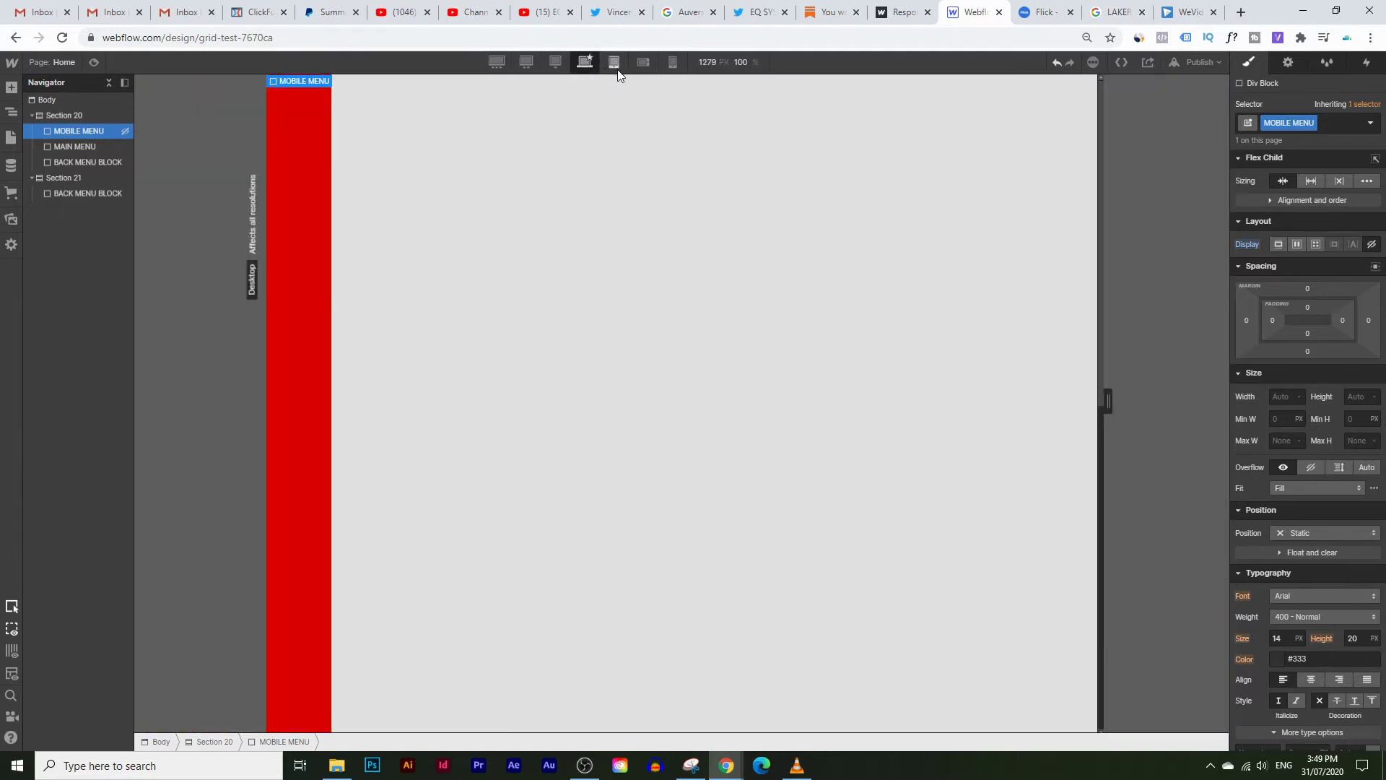
# - Set MOBILE MENU's Display to Block at tablet, check phone widths, then open the publish options
pyautogui.click(614, 63)
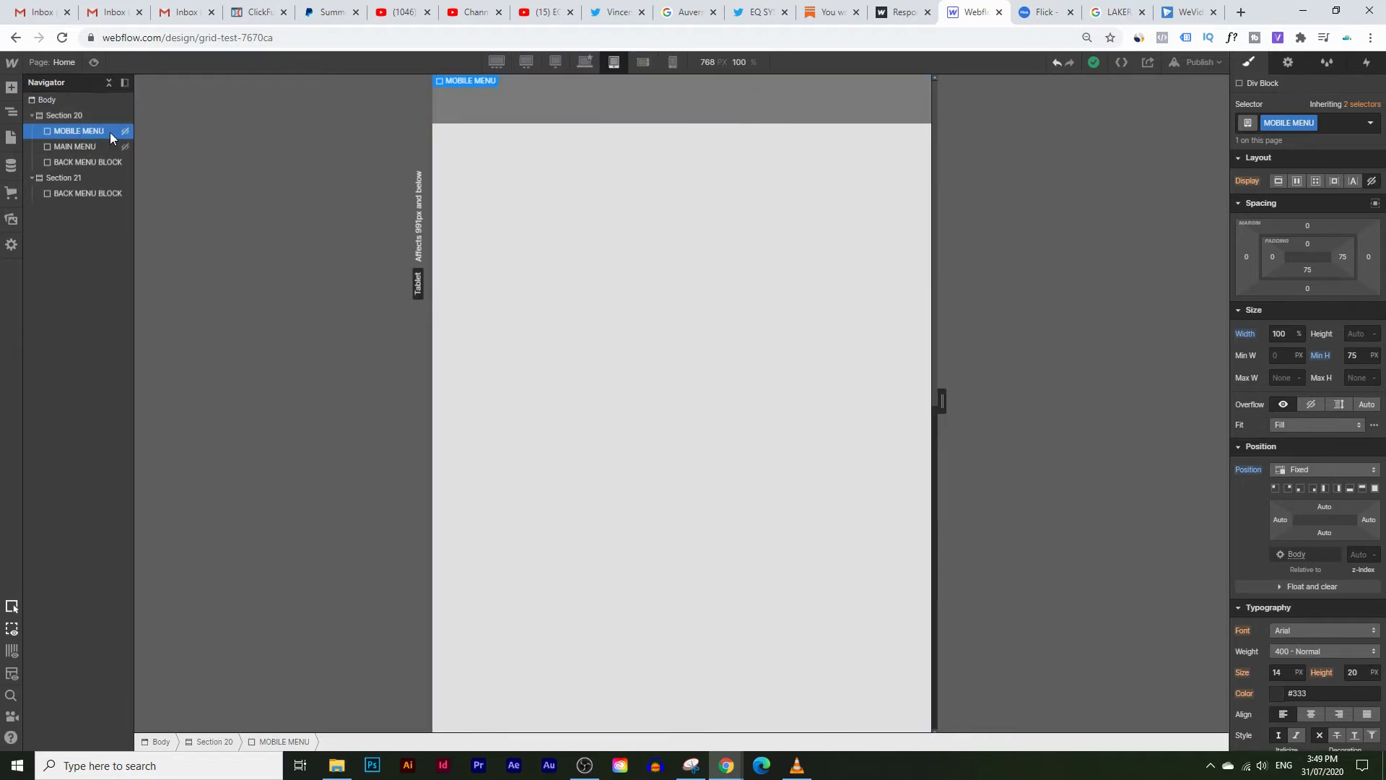
pyautogui.click(1278, 182)
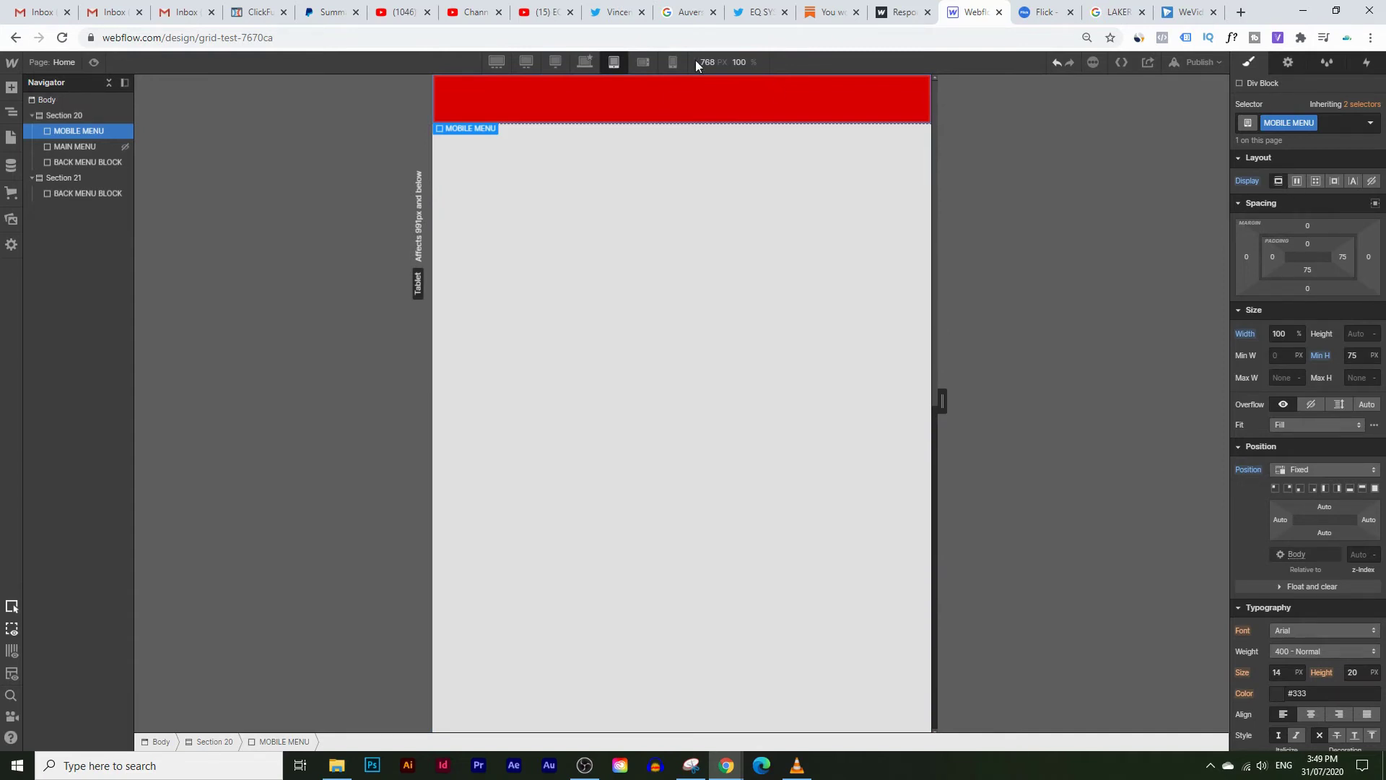
pyautogui.click(645, 58)
pyautogui.click(672, 61)
pyautogui.click(614, 62)
pyautogui.click(582, 63)
pyautogui.click(1192, 64)
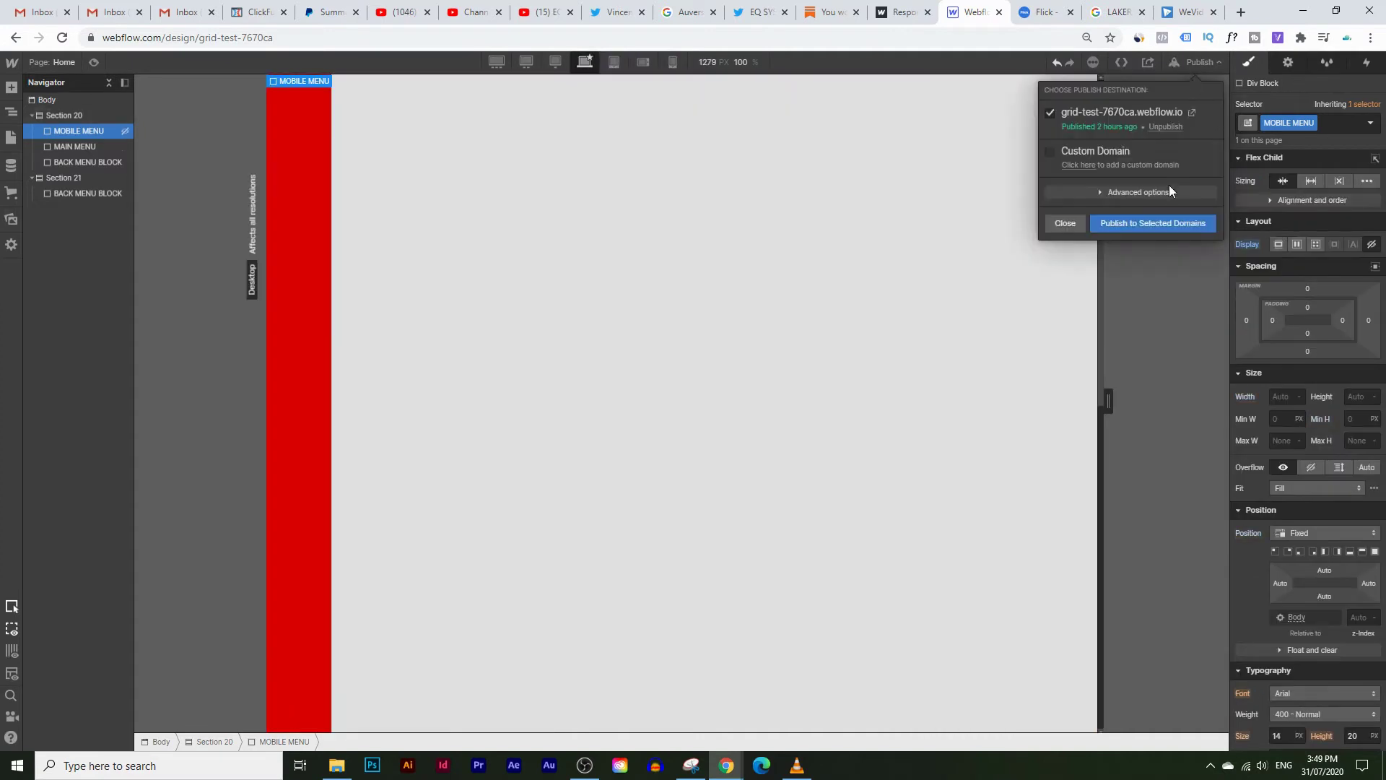